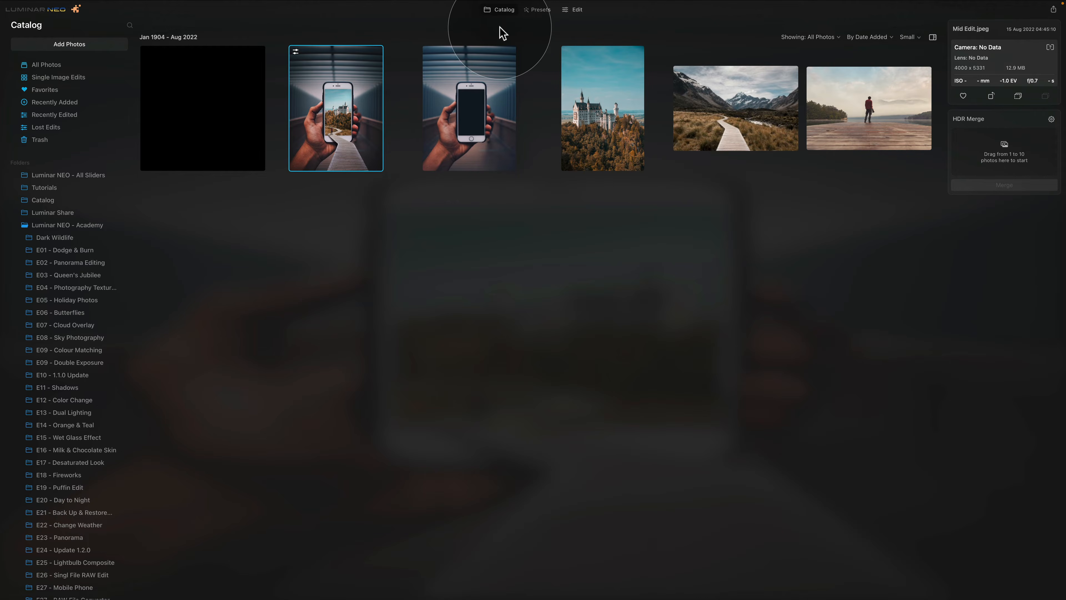
# Open 01 - Phone.jpg for editing and load 100% Black.jpg from the E28 - Bridge Composition folder as a layer image
pyautogui.click(492, 82)
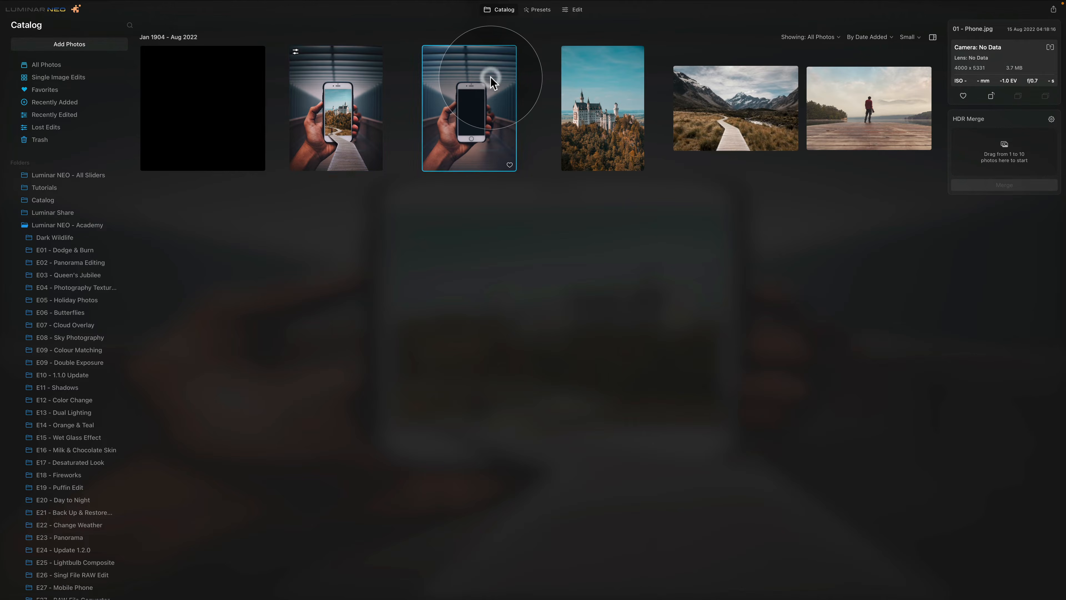
pyautogui.click(578, 11)
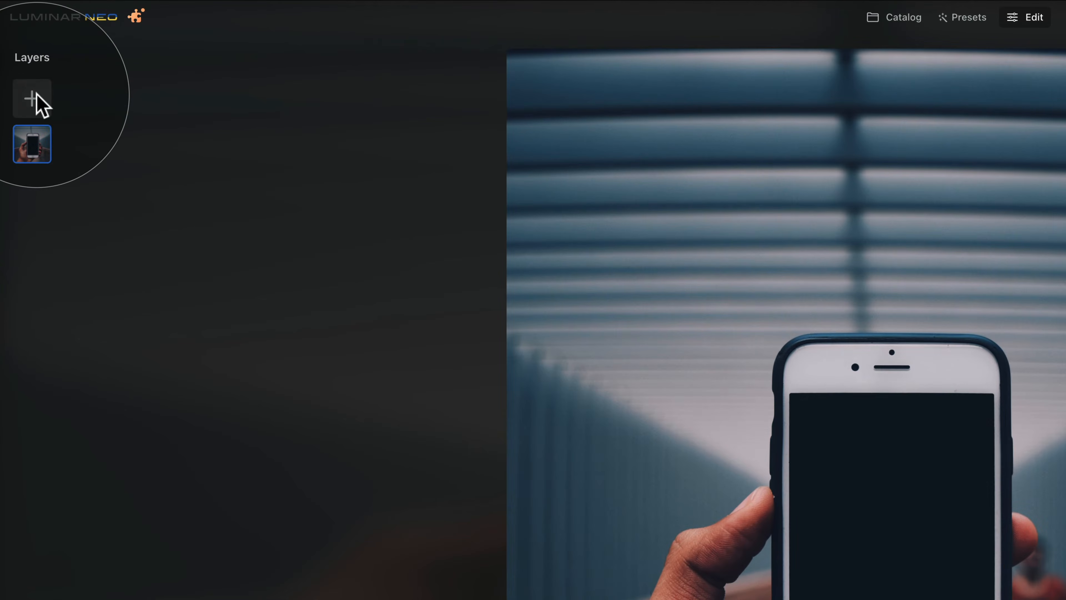
pyautogui.click(19, 54)
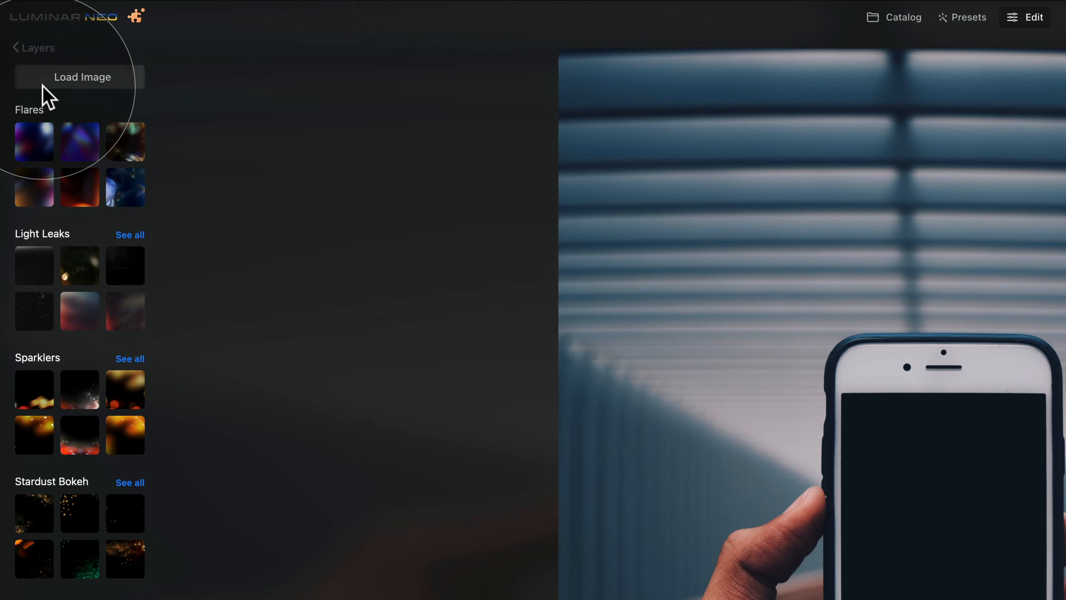
pyautogui.click(43, 82)
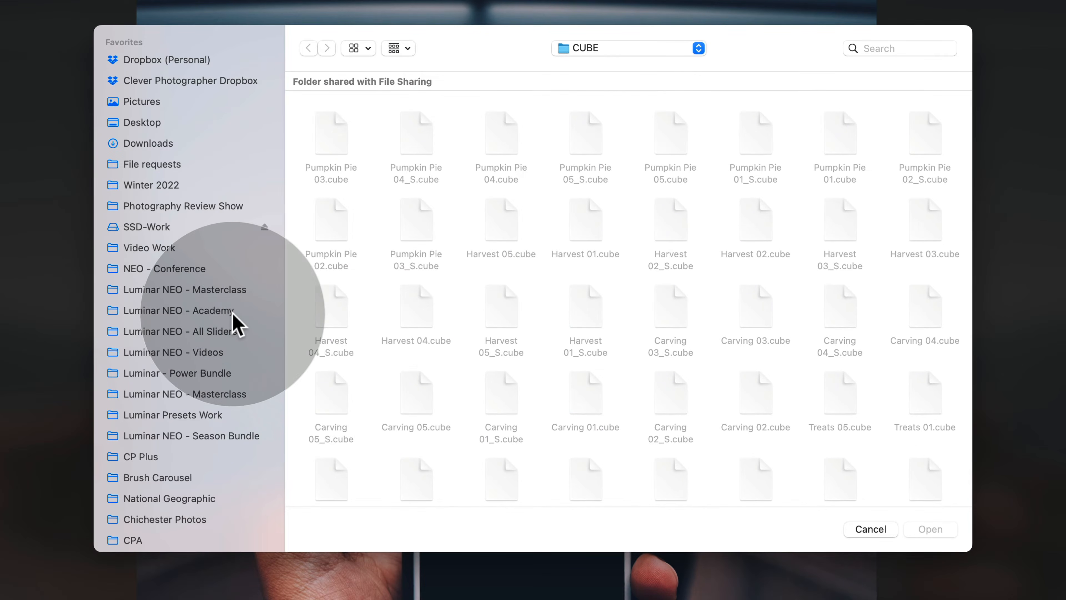
pyautogui.click(233, 313)
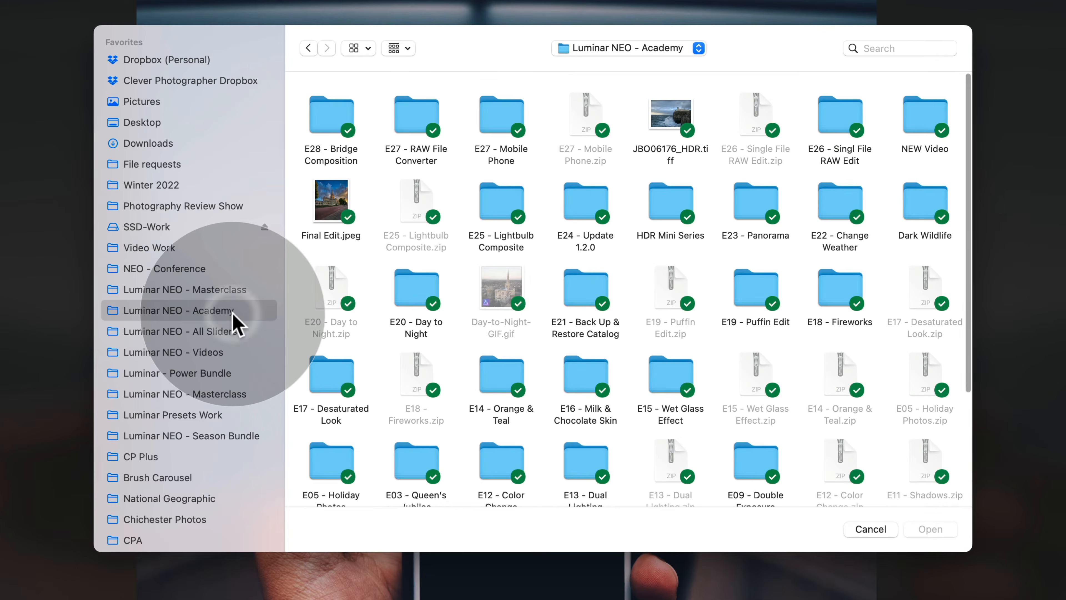
pyautogui.doubleClick(343, 103)
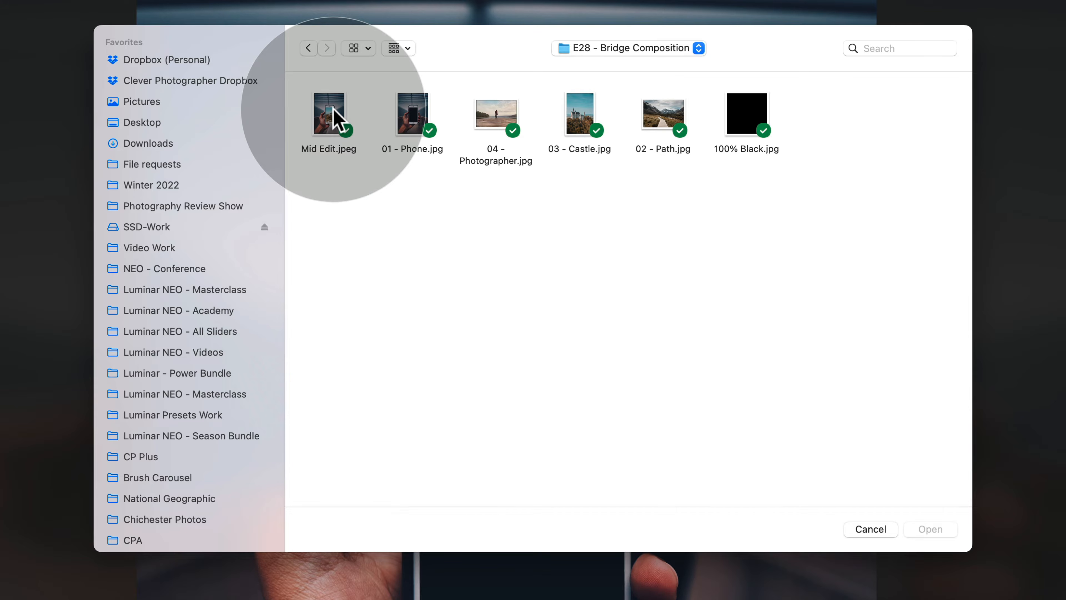
pyautogui.click(745, 106)
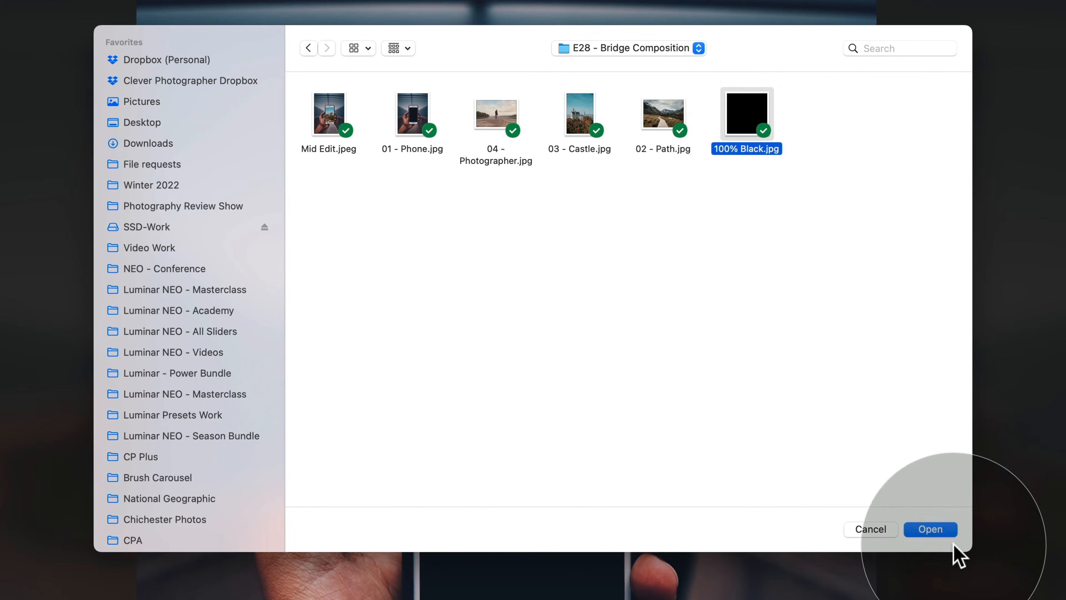
pyautogui.click(944, 531)
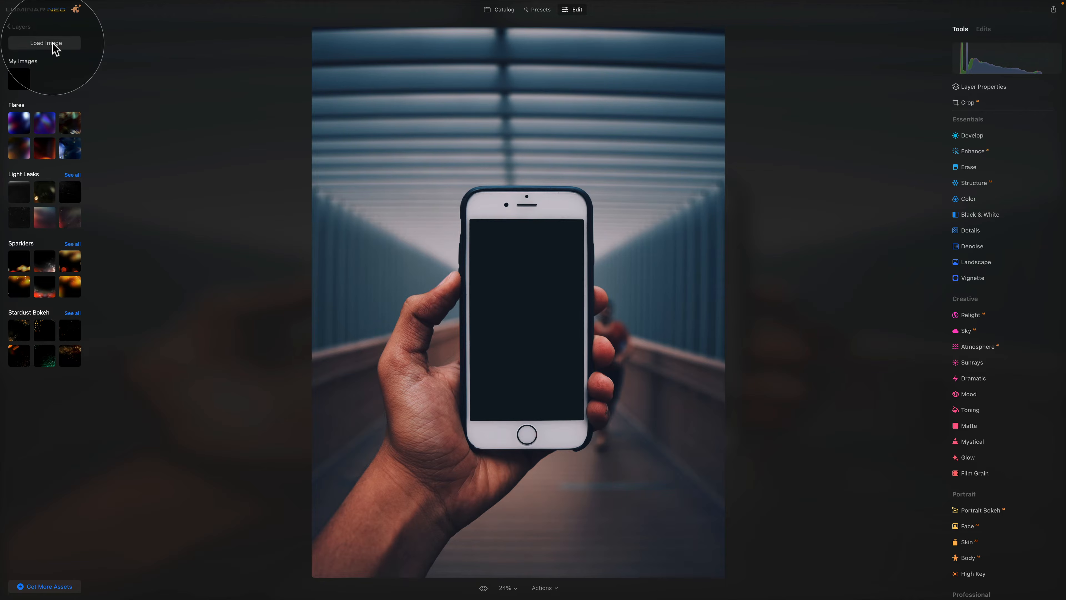
# Load 02 - Path.jpg, 03 - Castle.jpg and 04 - Photographer.jpg into the layer images
pyautogui.click(53, 45)
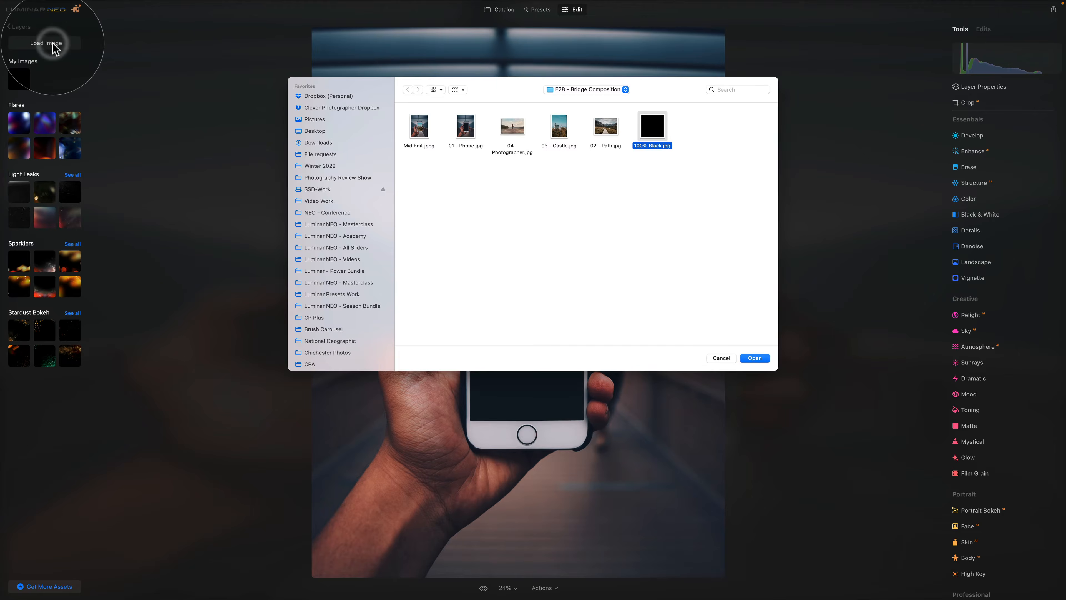
pyautogui.click(601, 131)
pyautogui.click(755, 358)
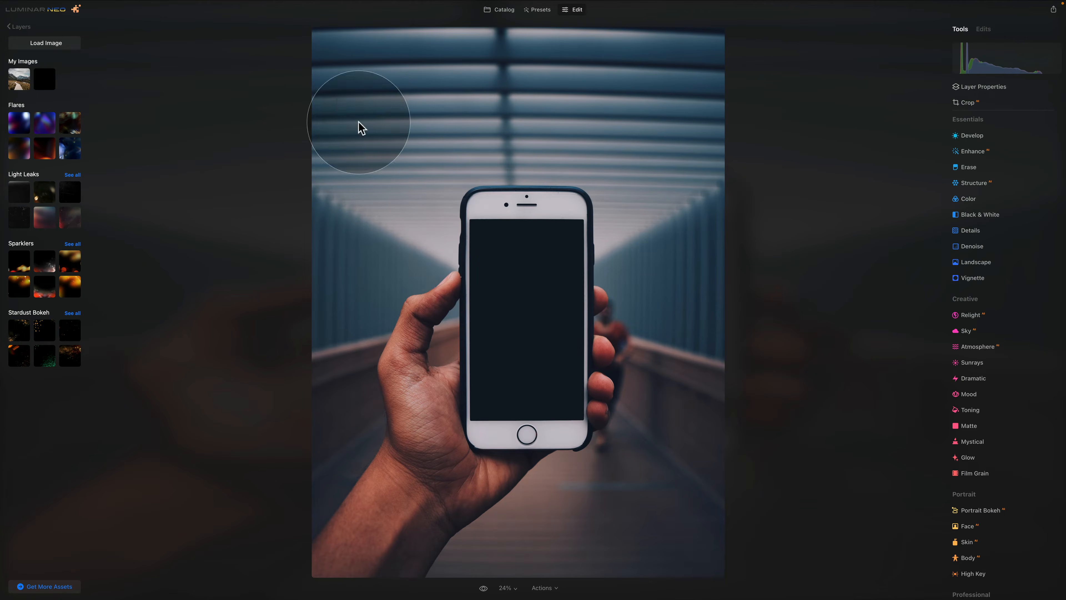
pyautogui.click(49, 44)
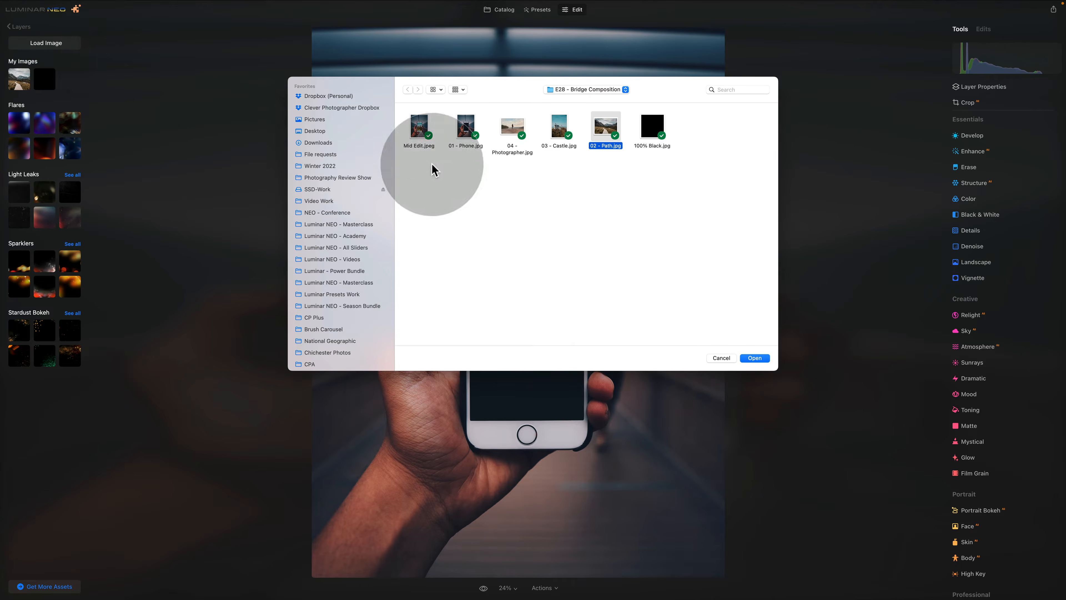
pyautogui.click(559, 128)
pyautogui.click(754, 358)
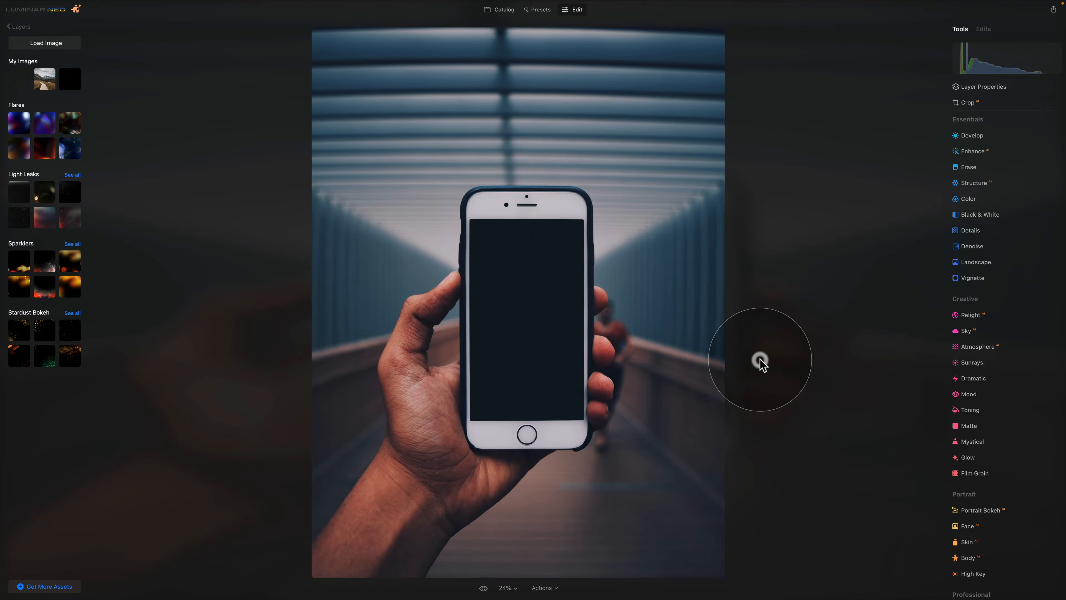
pyautogui.click(71, 44)
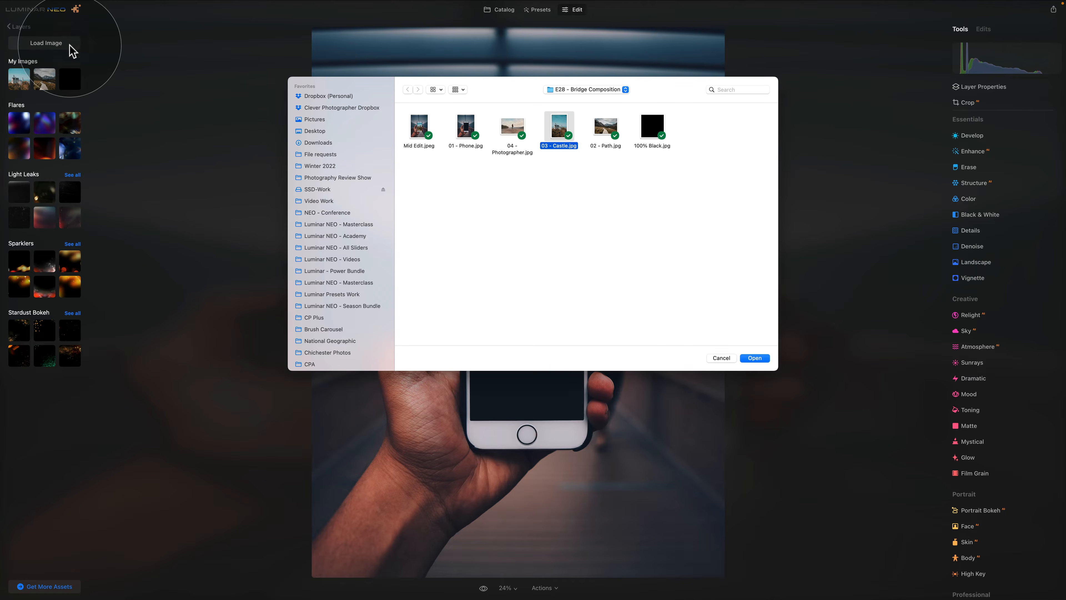
pyautogui.click(512, 126)
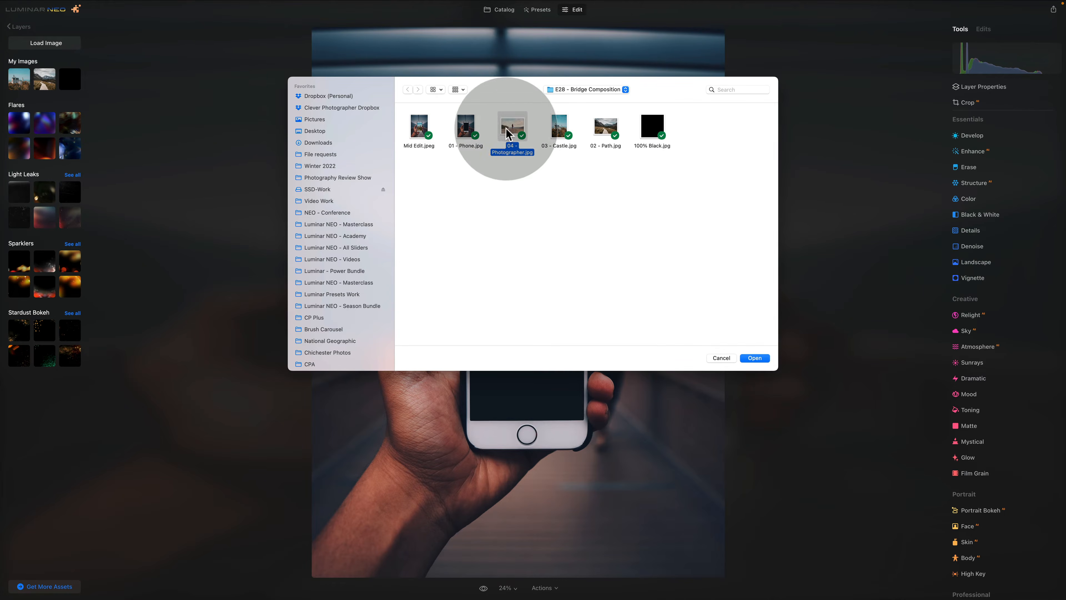
pyautogui.click(763, 360)
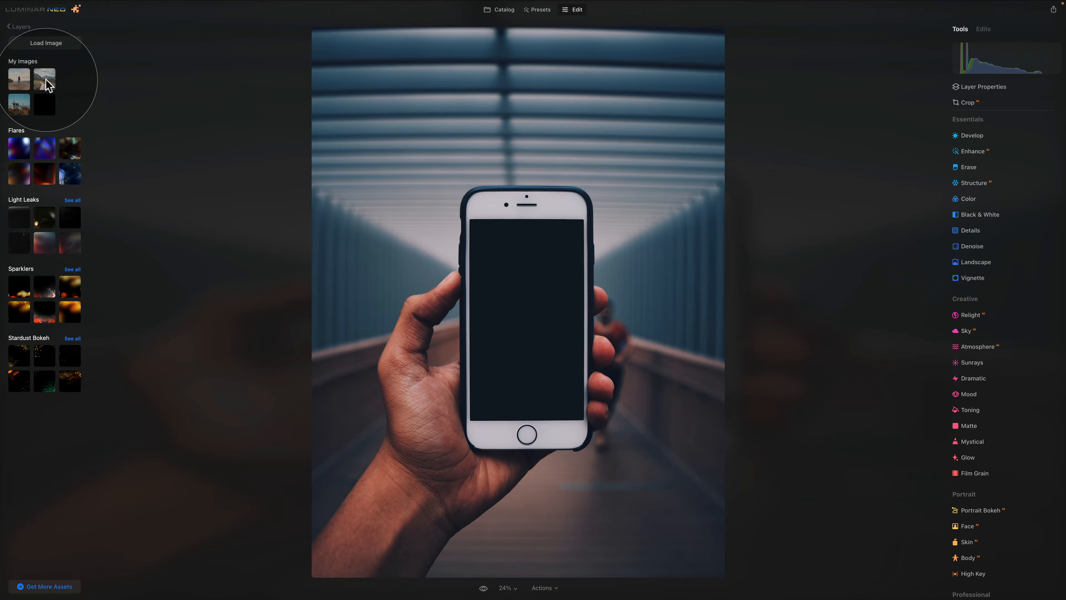
# Add the mountain path photo as a layer, enlarging and positioning it so the boardwalk runs from the phone screen to the photo's lower edge
pyautogui.click(48, 79)
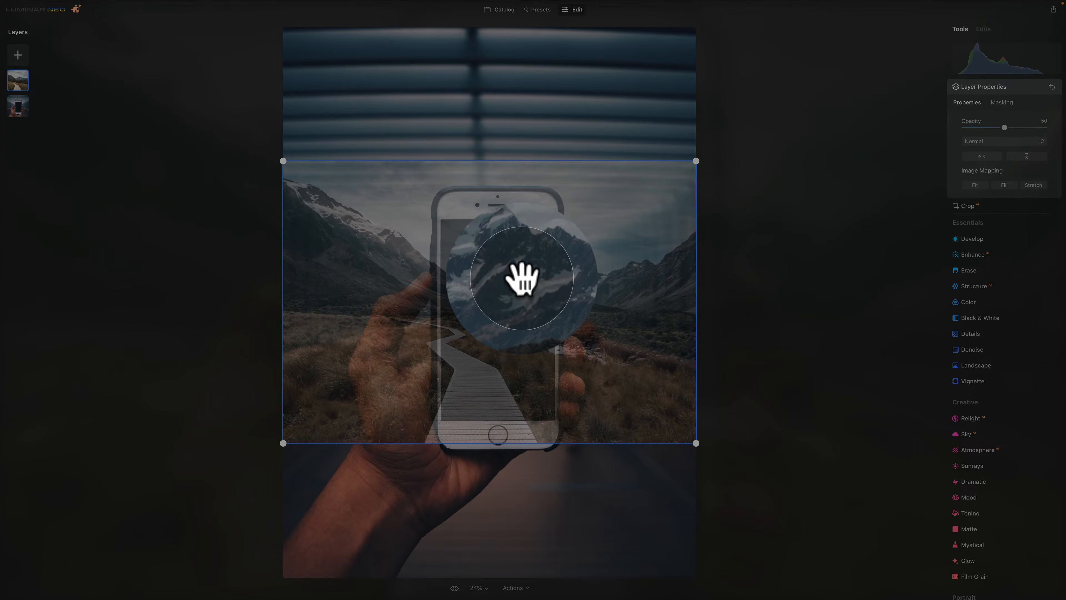
pyautogui.moveTo(522, 277); pyautogui.dragTo(487, 266)
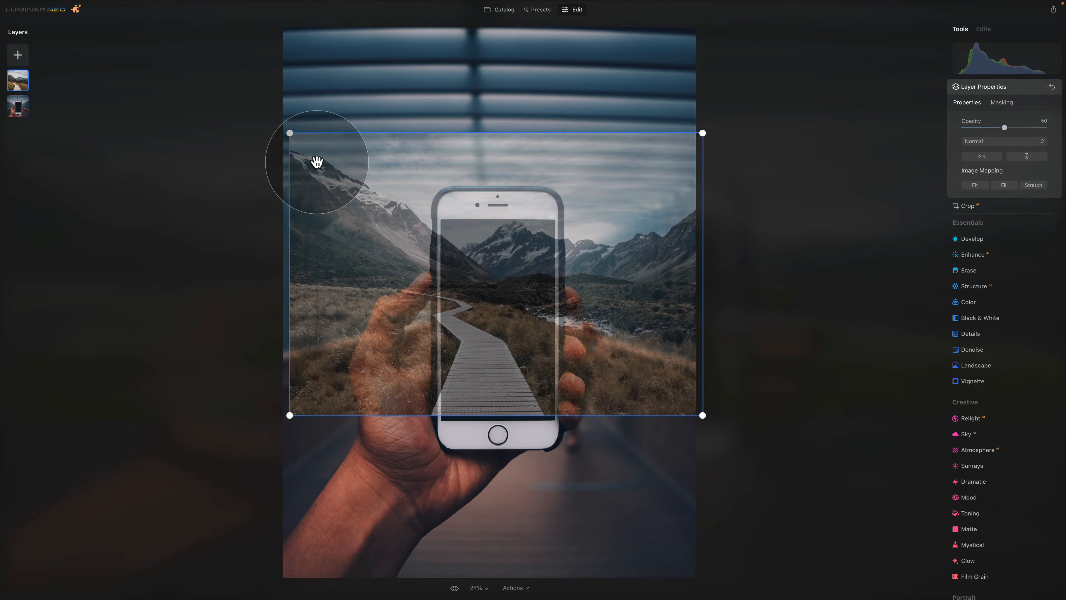
pyautogui.click(290, 132)
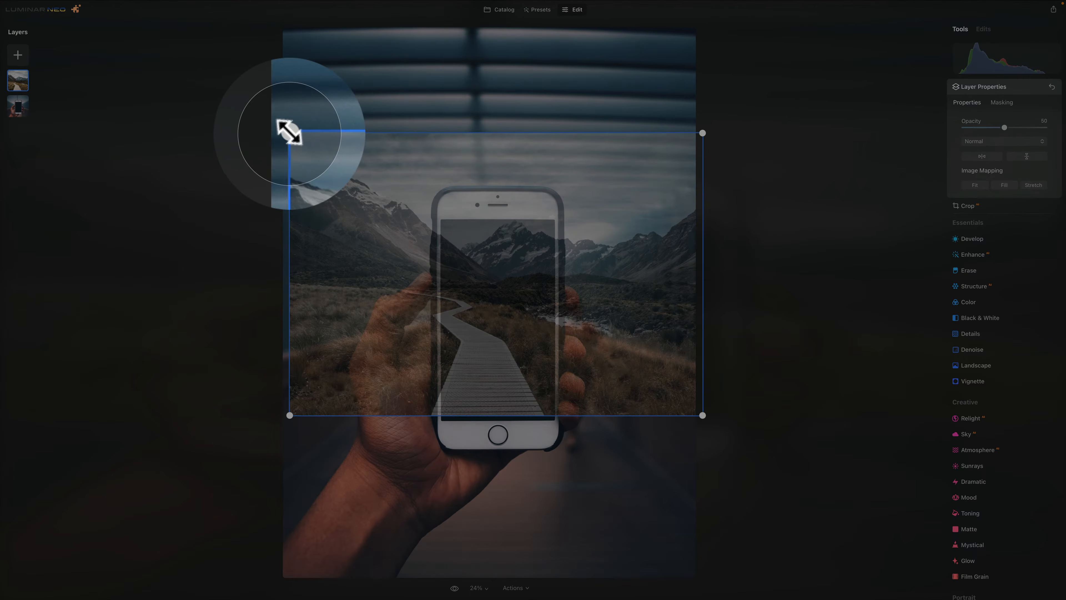
pyautogui.moveTo(290, 133); pyautogui.dragTo(398, 207)
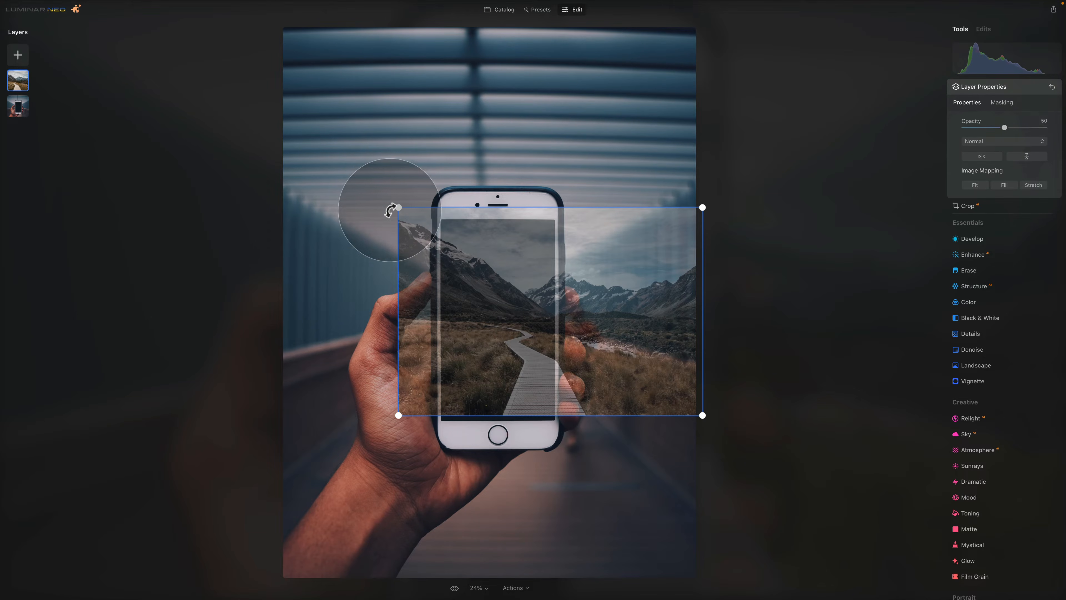
pyautogui.moveTo(397, 208); pyautogui.dragTo(73, 8)
pyautogui.moveTo(354, 212); pyautogui.dragTo(481, 348)
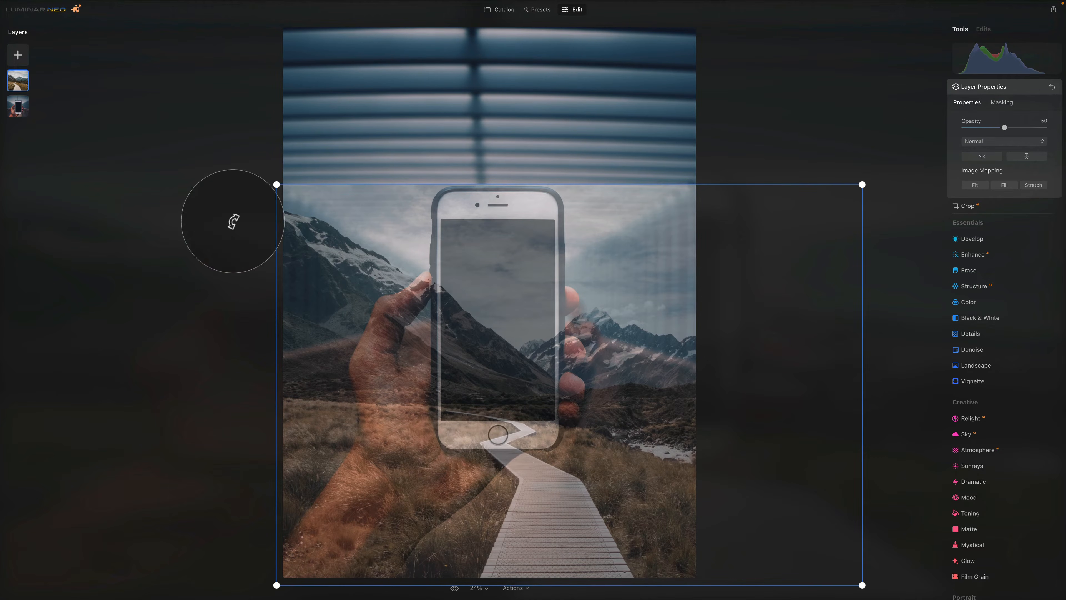
pyautogui.moveTo(275, 183); pyautogui.dragTo(152, 76)
pyautogui.moveTo(432, 346); pyautogui.dragTo(488, 343)
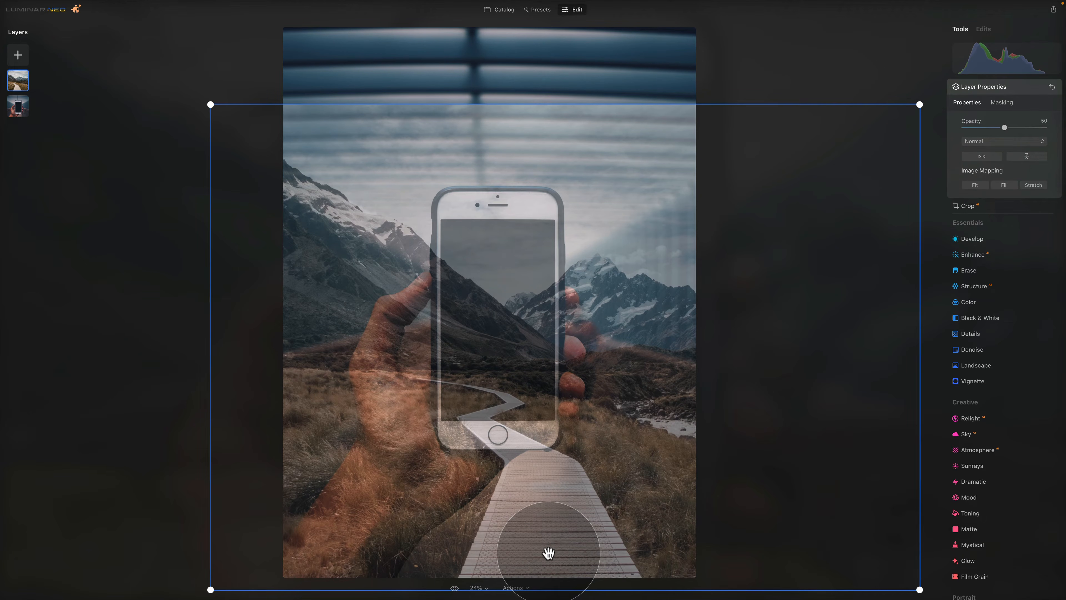
pyautogui.moveTo(547, 549); pyautogui.dragTo(543, 542)
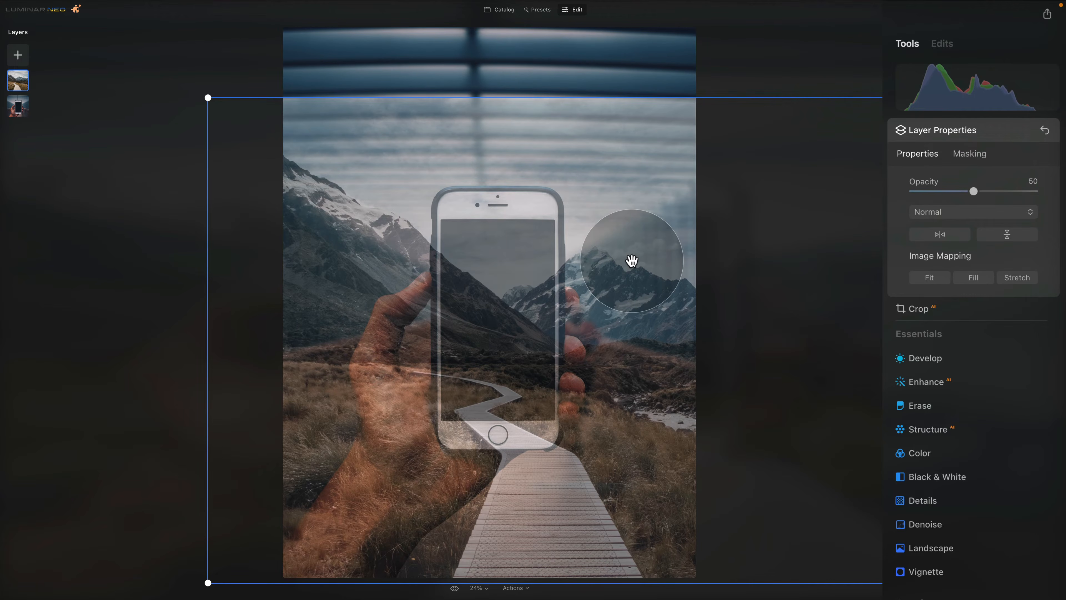
# Set up an erasing mask brush for the path layer with size 286 and softness 5
pyautogui.click(962, 156)
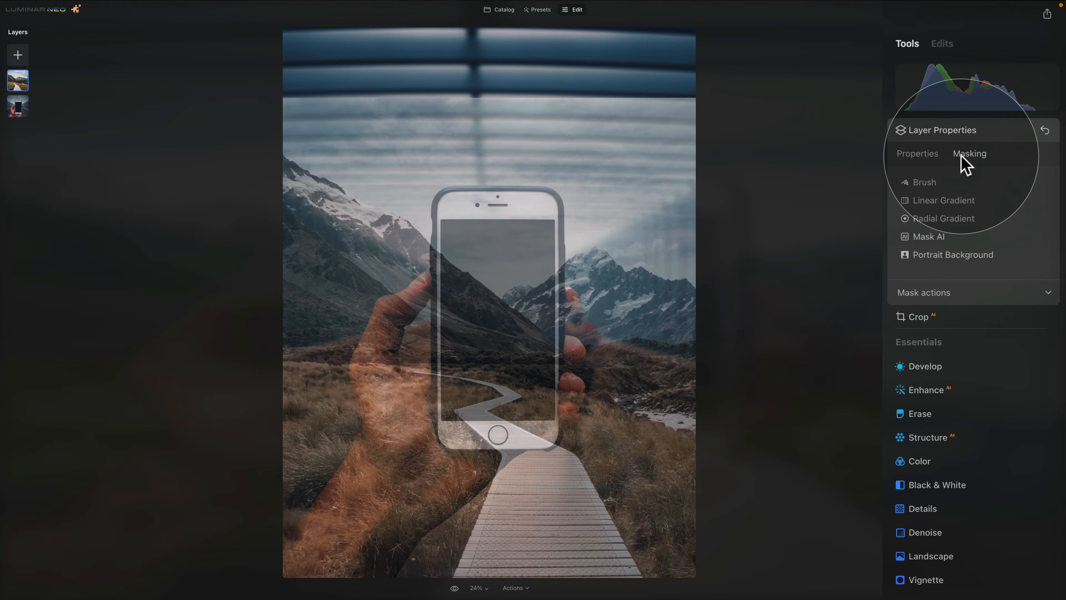
pyautogui.click(929, 181)
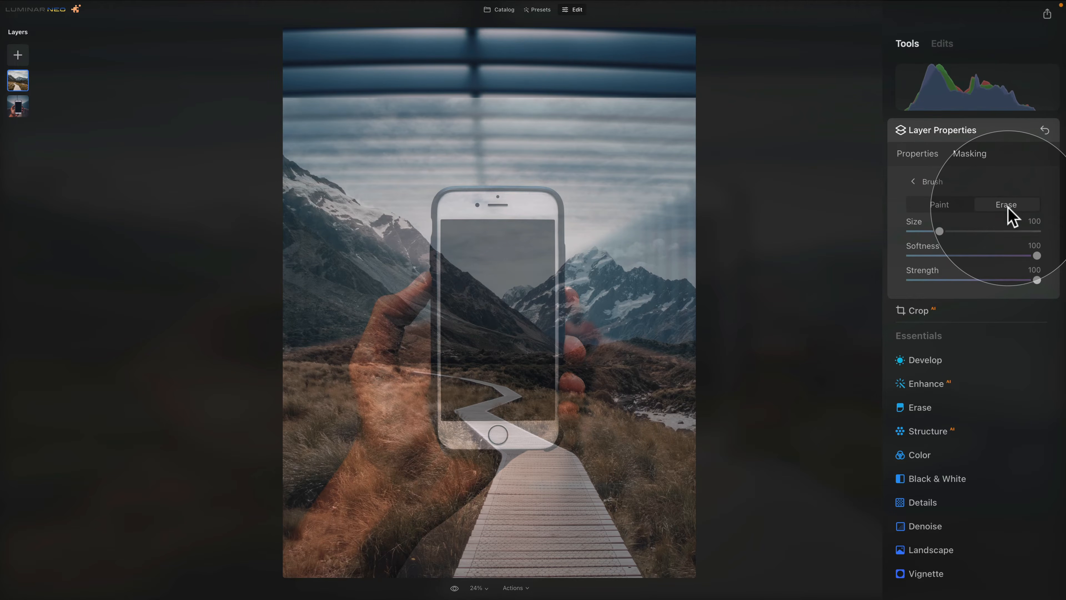
pyautogui.moveTo(1036, 255); pyautogui.dragTo(932, 255)
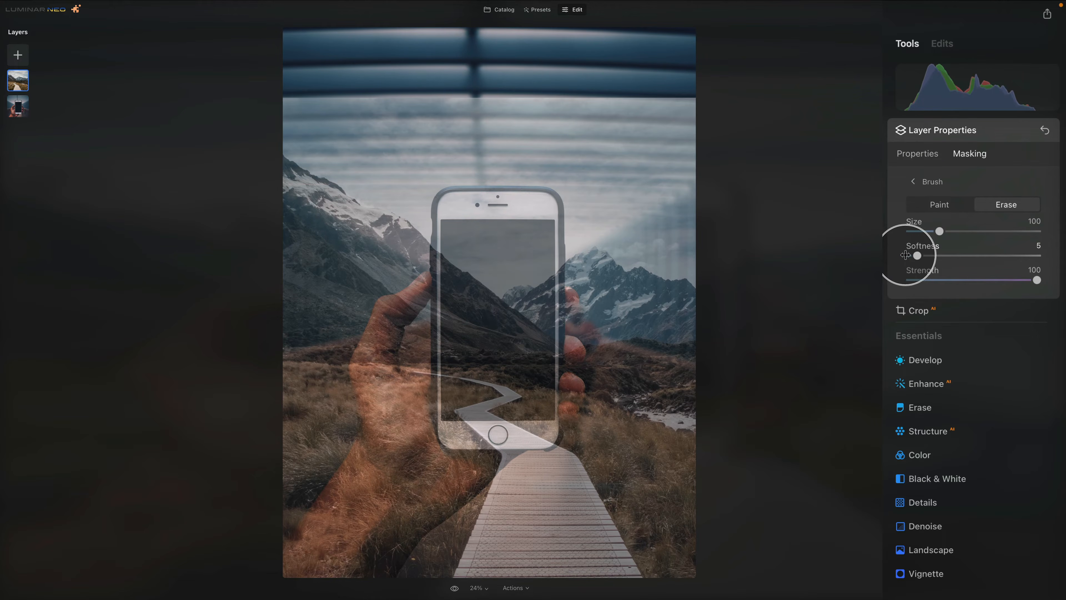
pyautogui.moveTo(939, 231); pyautogui.dragTo(1000, 231)
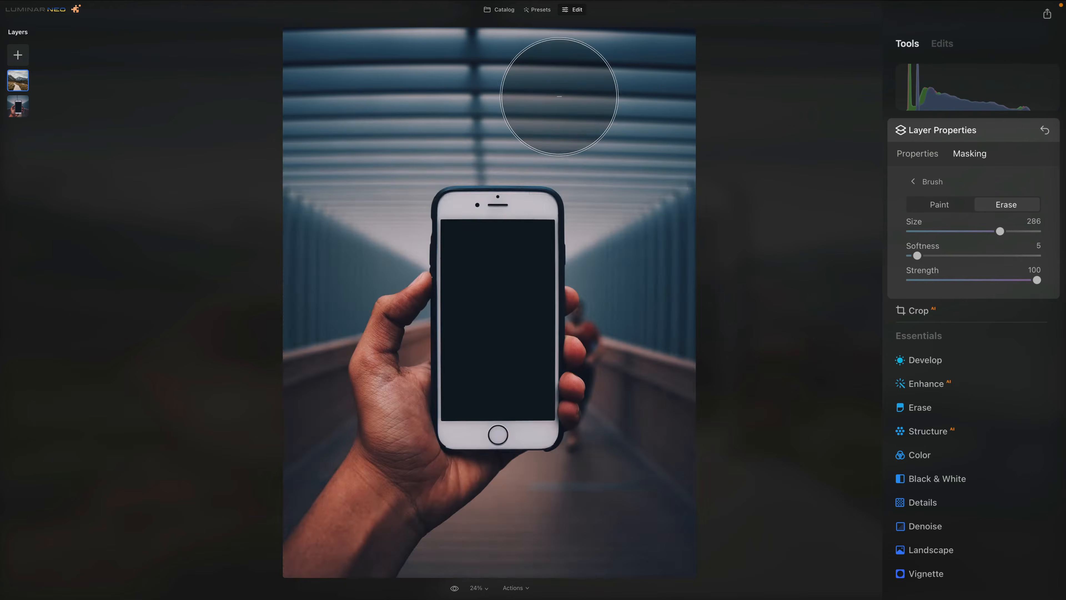
# Erase the path layer from the background and hand around the phone, keeping the phone screen and the boardwalk below it
pyautogui.moveTo(559, 96)
pyautogui.mouseDown()
pyautogui.moveTo(299, 108)
pyautogui.moveTo(332, 101)
pyautogui.moveTo(321, 372)
pyautogui.moveTo(308, 213)
pyautogui.moveTo(317, 422)
pyautogui.moveTo(327, 287)
pyautogui.moveTo(335, 537)
pyautogui.moveTo(336, 438)
pyautogui.moveTo(333, 483)
pyautogui.mouseUp()
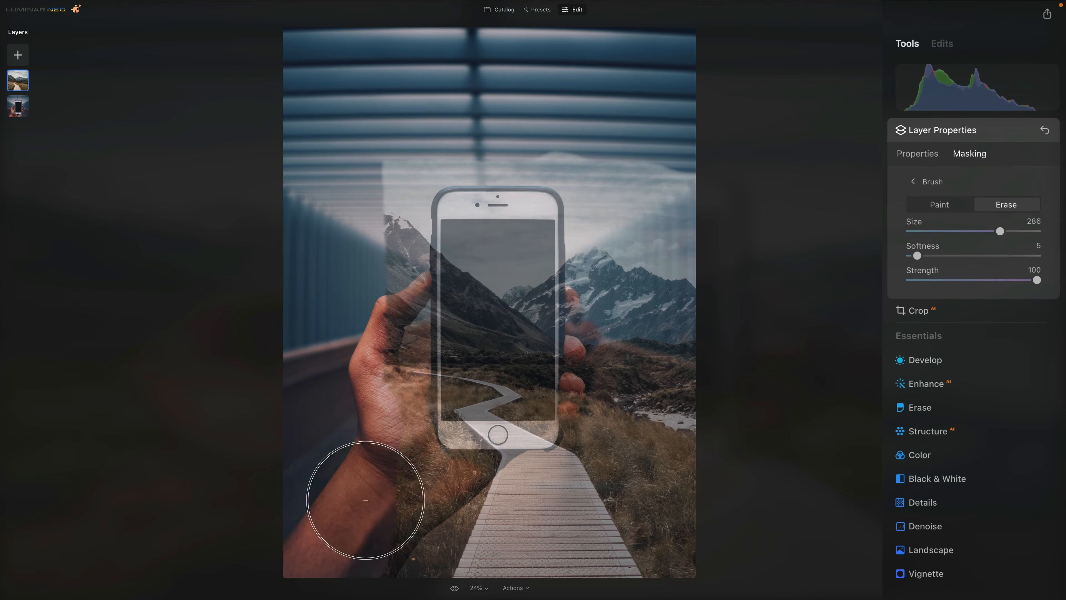
pyautogui.moveTo(357, 535)
pyautogui.mouseDown()
pyautogui.moveTo(379, 512)
pyautogui.moveTo(355, 466)
pyautogui.mouseUp()
pyautogui.moveTo(357, 410)
pyautogui.mouseDown()
pyautogui.moveTo(373, 143)
pyautogui.moveTo(714, 202)
pyautogui.moveTo(647, 250)
pyautogui.moveTo(660, 317)
pyautogui.moveTo(637, 352)
pyautogui.moveTo(696, 500)
pyautogui.moveTo(789, 576)
pyautogui.mouseUp()
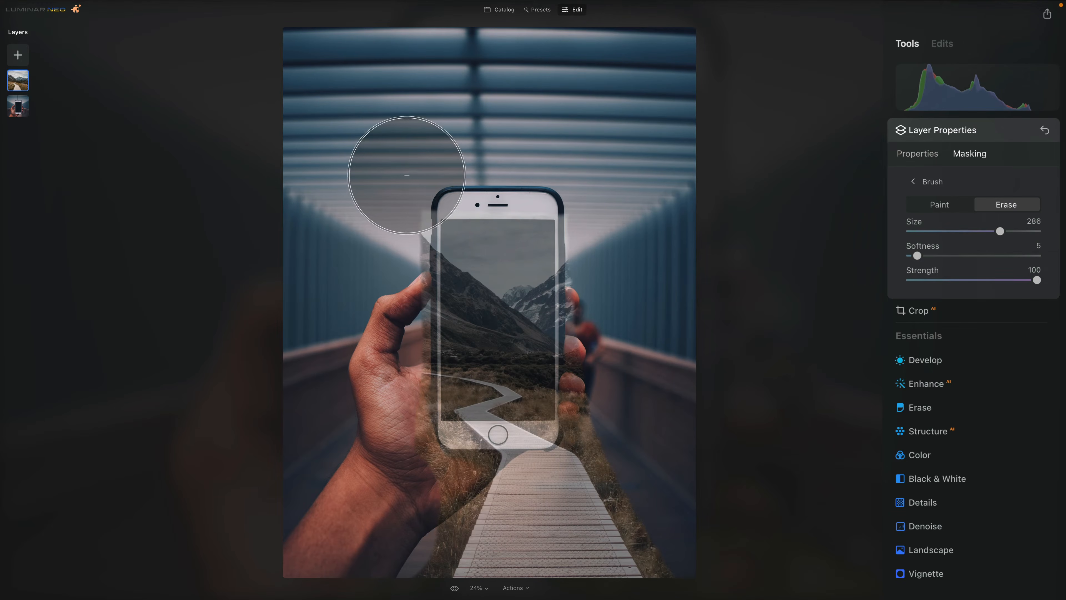
pyautogui.moveTo(369, 220)
pyautogui.mouseDown()
pyautogui.moveTo(382, 293)
pyautogui.moveTo(352, 500)
pyautogui.mouseUp()
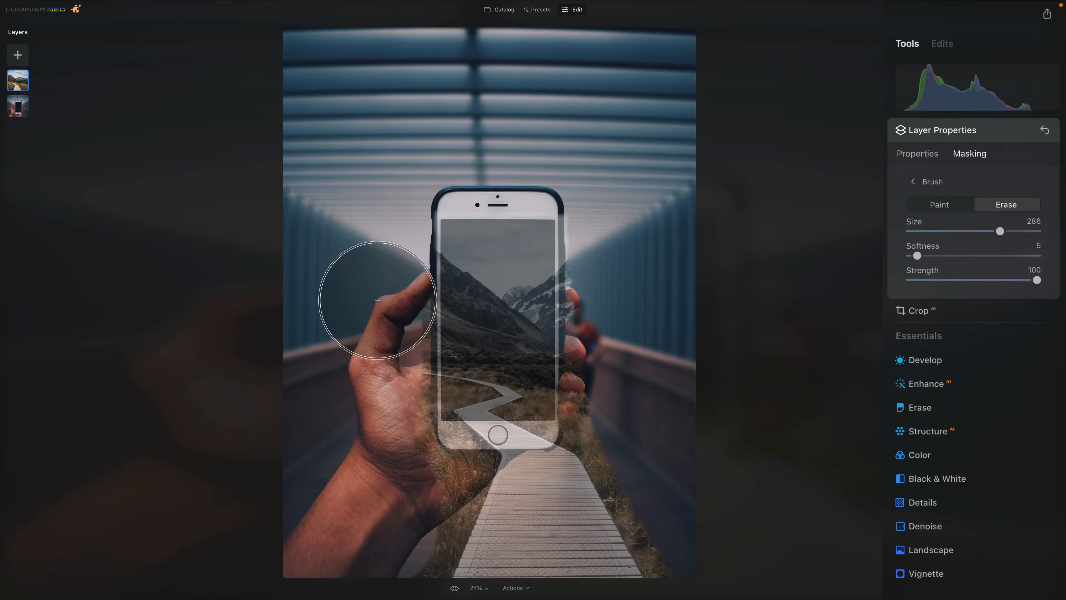
pyautogui.moveTo(377, 300)
pyautogui.mouseDown()
pyautogui.moveTo(371, 493)
pyautogui.moveTo(381, 496)
pyautogui.mouseUp()
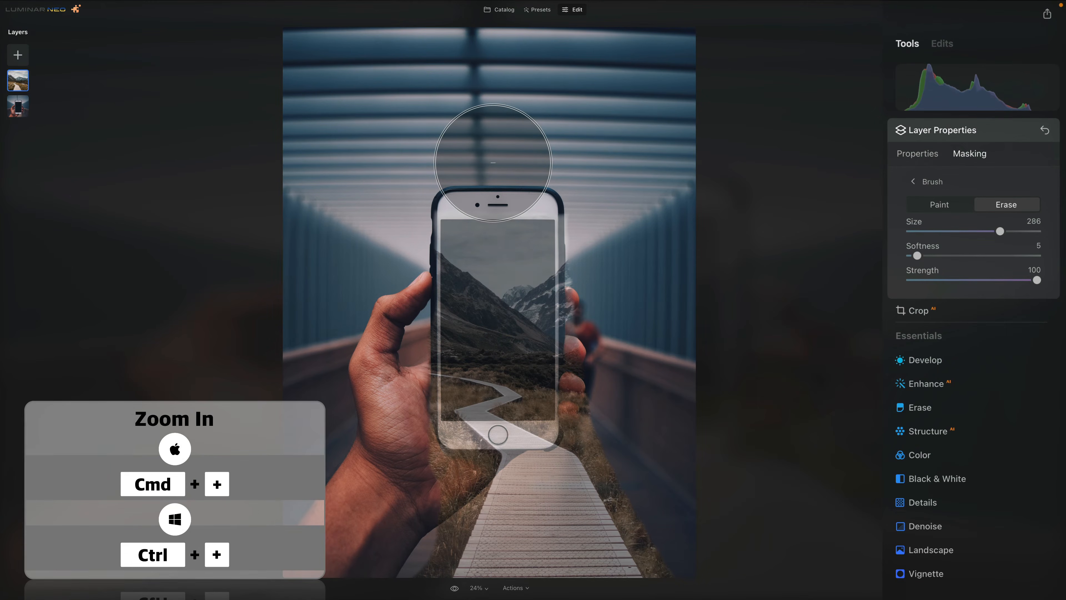
# Reduce the erasing brush to size 79 and erase the path layer in a straight band along the bezel above the phone's screen
pyautogui.press('super+equal')
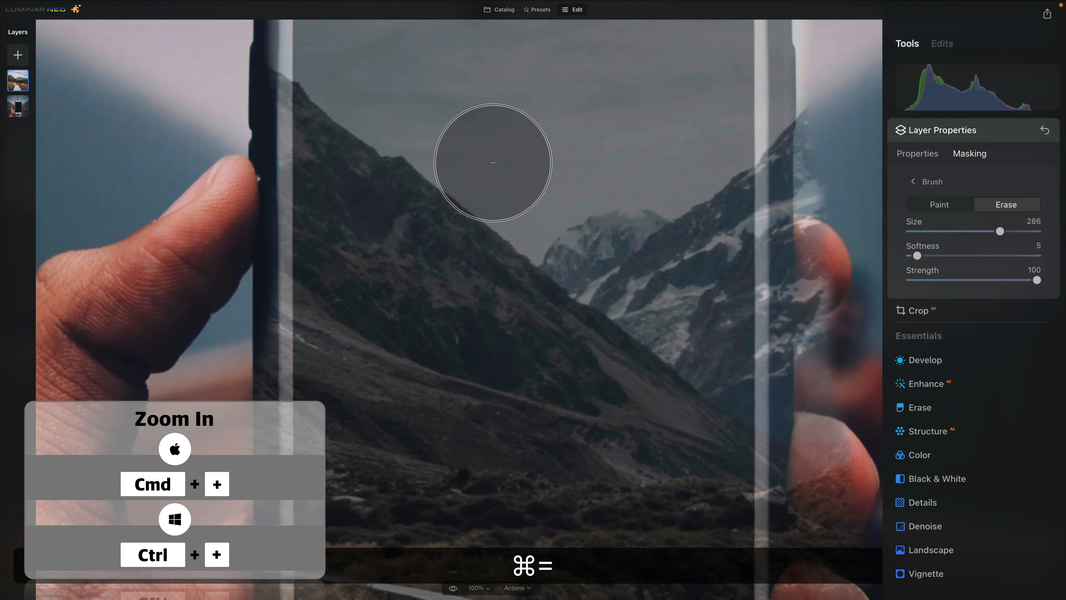
pyautogui.moveTo(492, 143); pyautogui.dragTo(497, 320)
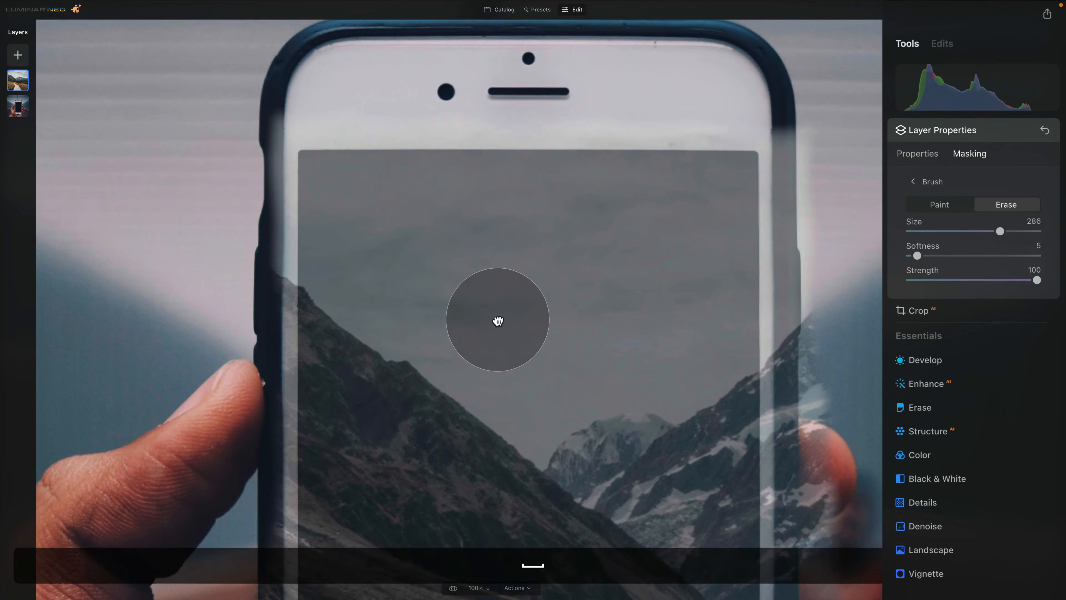
pyautogui.moveTo(449, 205); pyautogui.dragTo(452, 265)
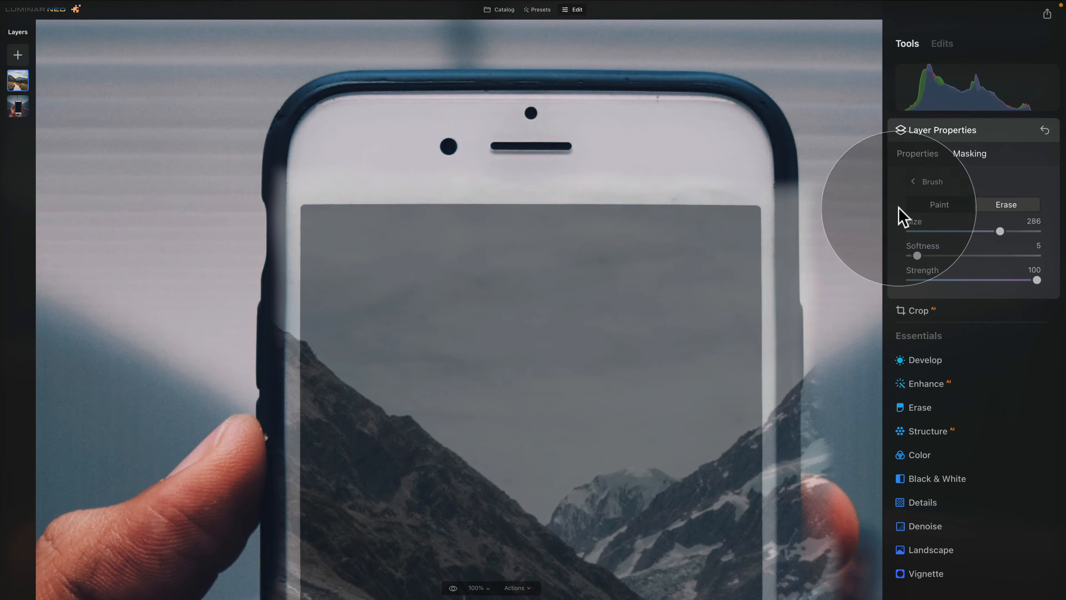
pyautogui.moveTo(972, 230); pyautogui.dragTo(941, 231)
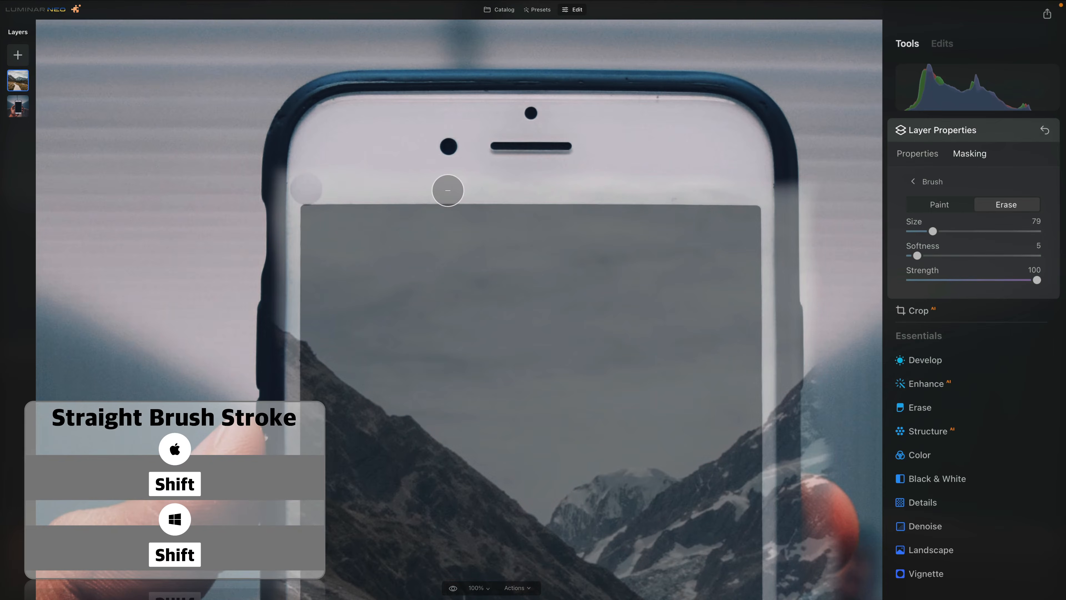
pyautogui.press('shift')
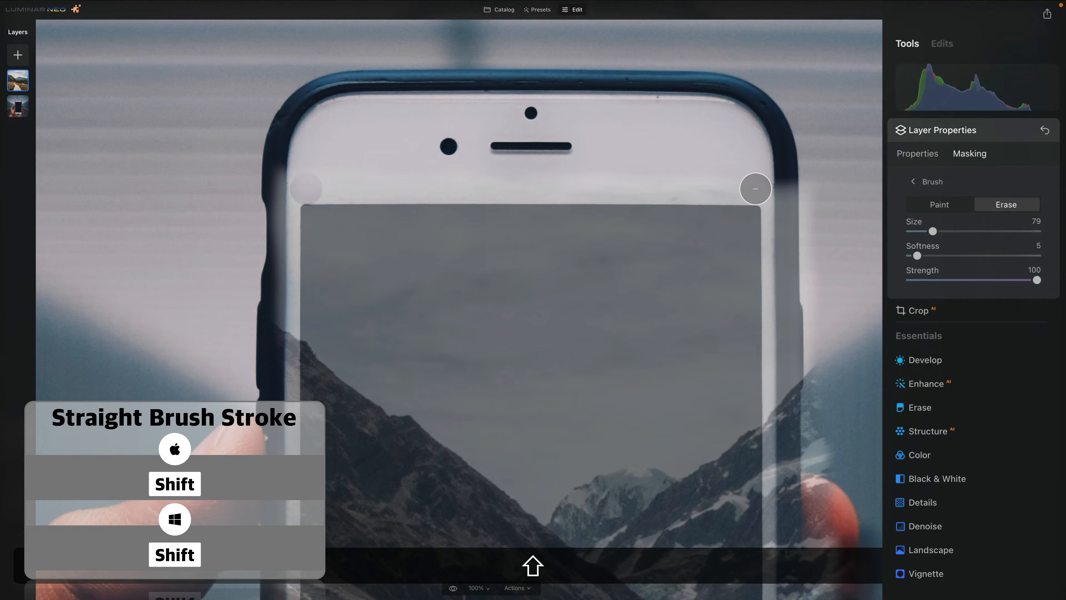
pyautogui.keyDown('shift'); pyautogui.click(756, 189); pyautogui.keyUp('shift')
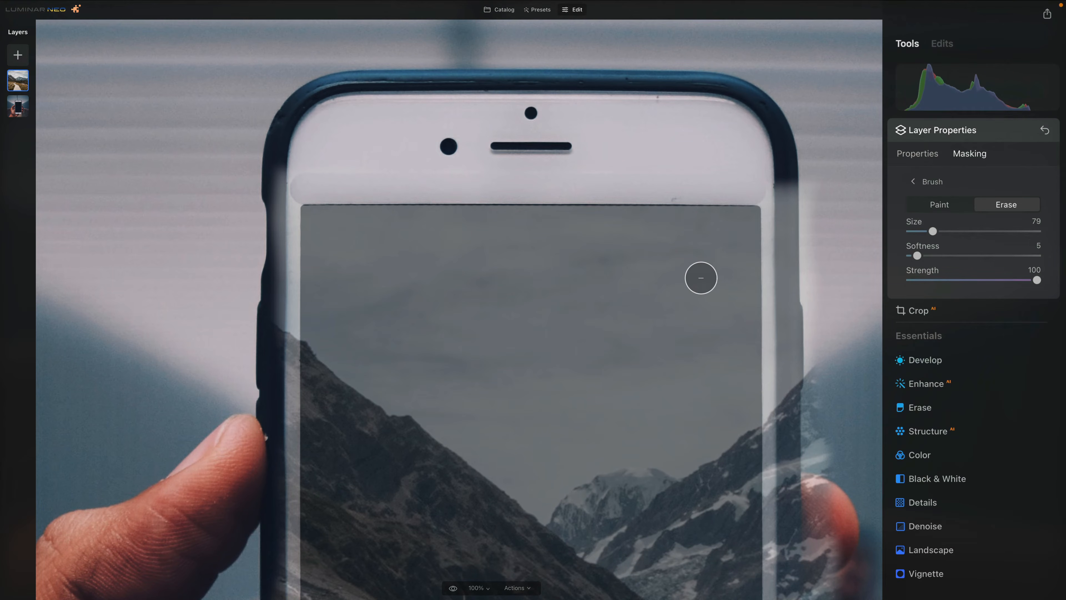
pyautogui.moveTo(287, 168); pyautogui.dragTo(322, 166)
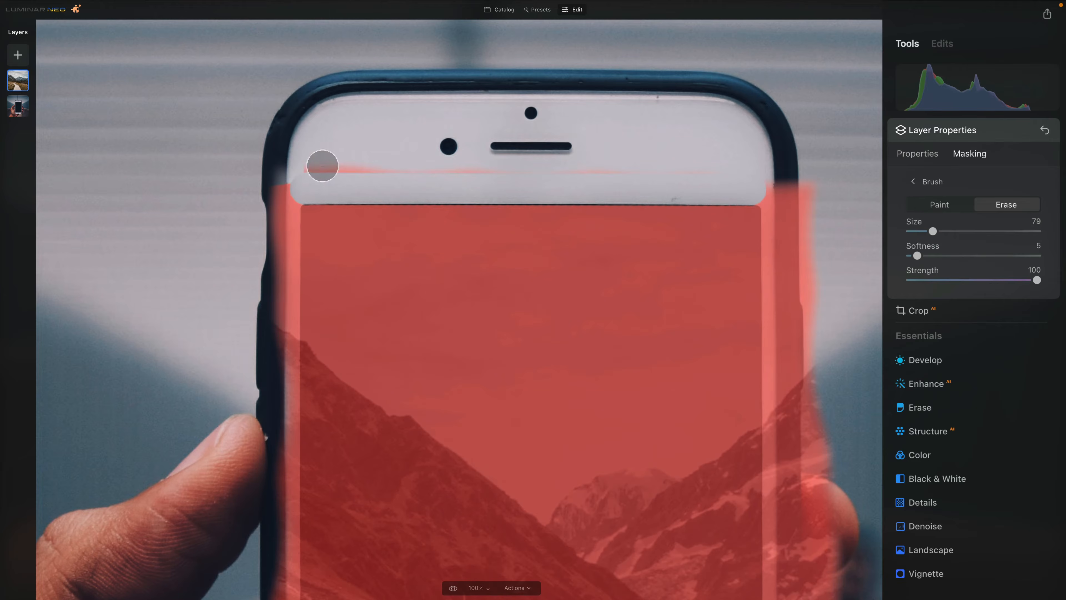
# Erase the path layer in a straight stroke down the phone's right bezel, from the screen's upper corner to its lower corner
pyautogui.press('space')
pyautogui.moveTo(802, 280); pyautogui.dragTo(645, 179)
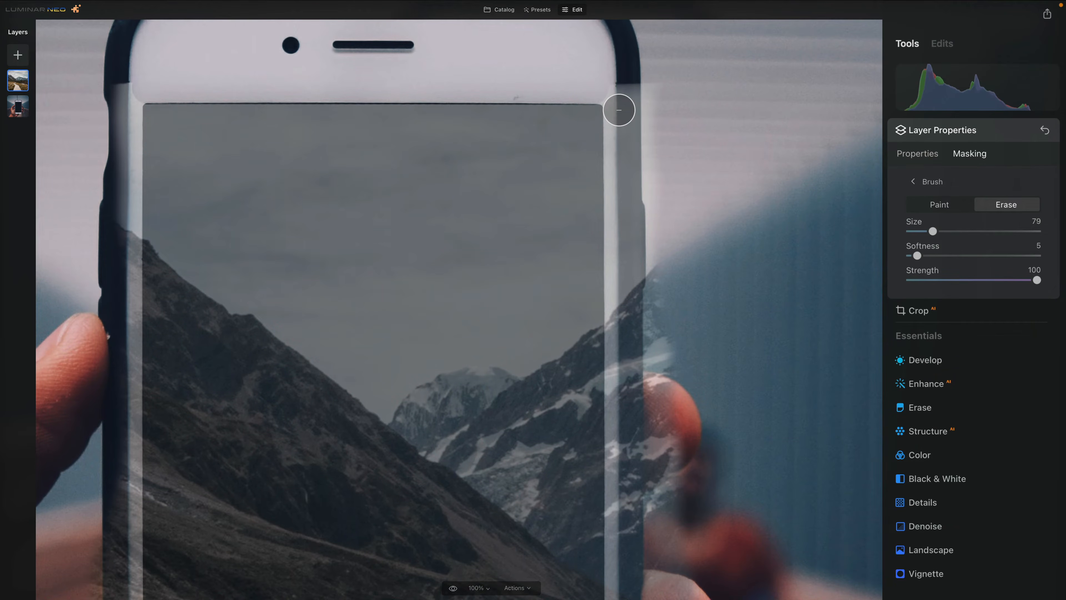
pyautogui.scroll(-10, 665, 251)
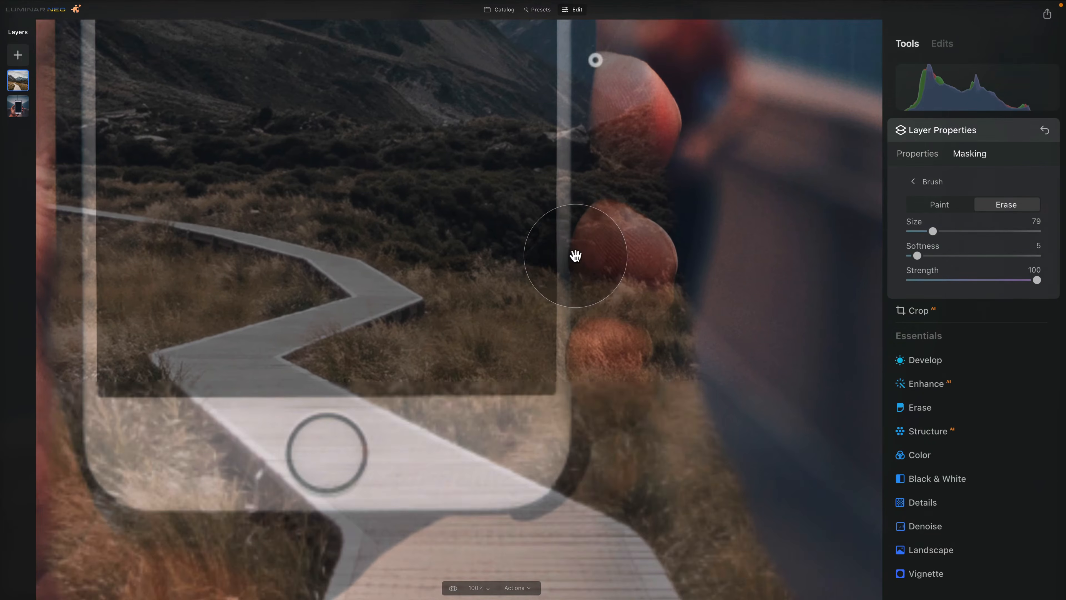
pyautogui.press('shift')
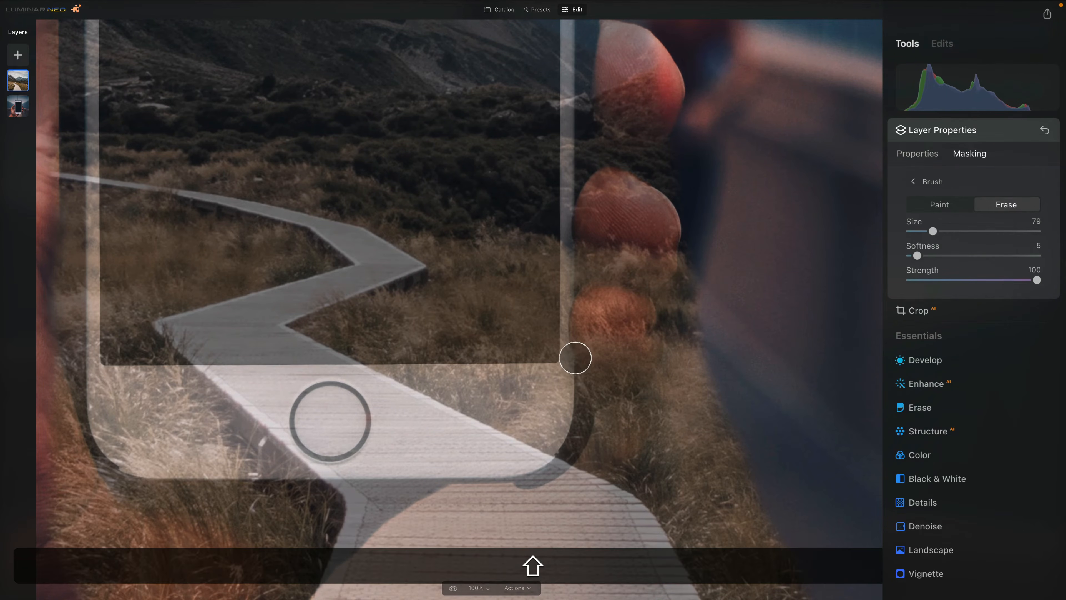
pyautogui.keyDown('shift'); pyautogui.click(575, 357); pyautogui.keyUp('shift')
pyautogui.scroll(10, 607, 428)
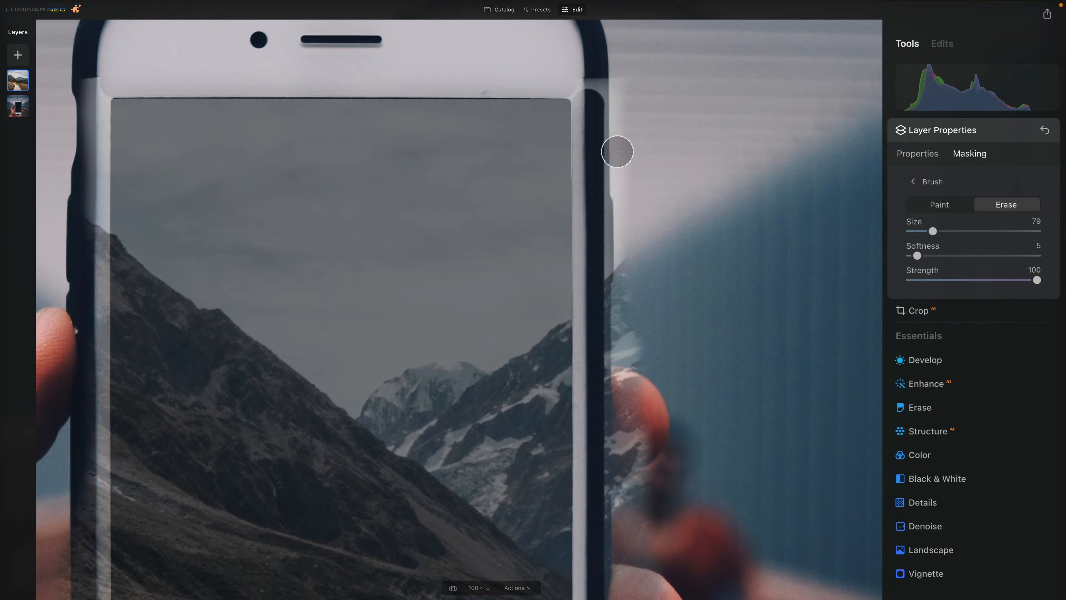
pyautogui.click(571, 83)
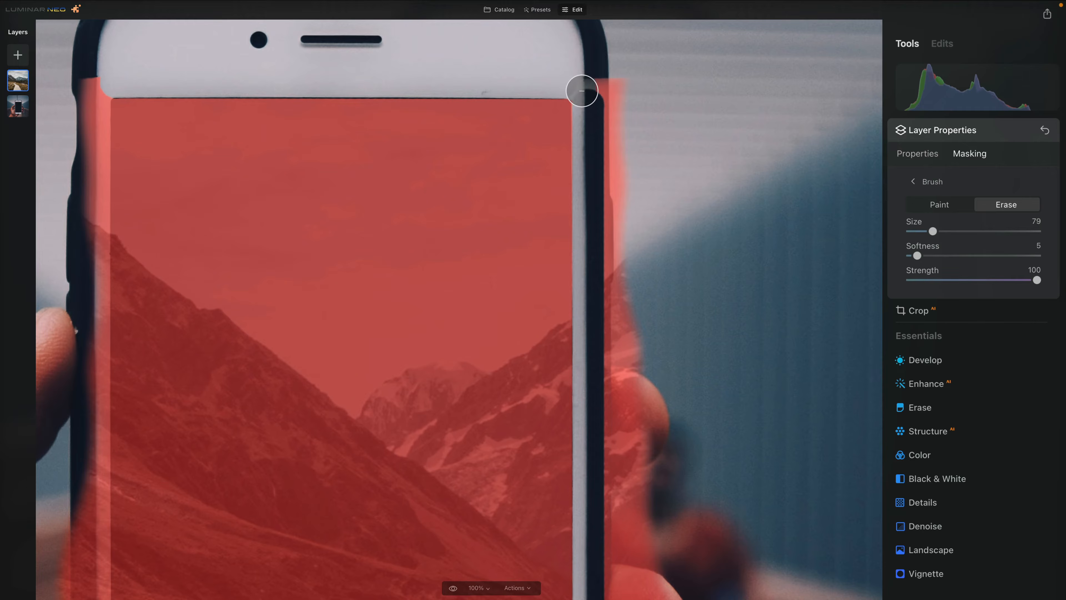
# Erase the path layer from the background and fingertips along the phone's right side, enlarging the brush to size 150
pyautogui.moveTo(581, 91)
pyautogui.mouseDown()
pyautogui.moveTo(606, 105)
pyautogui.moveTo(622, 140)
pyautogui.mouseUp()
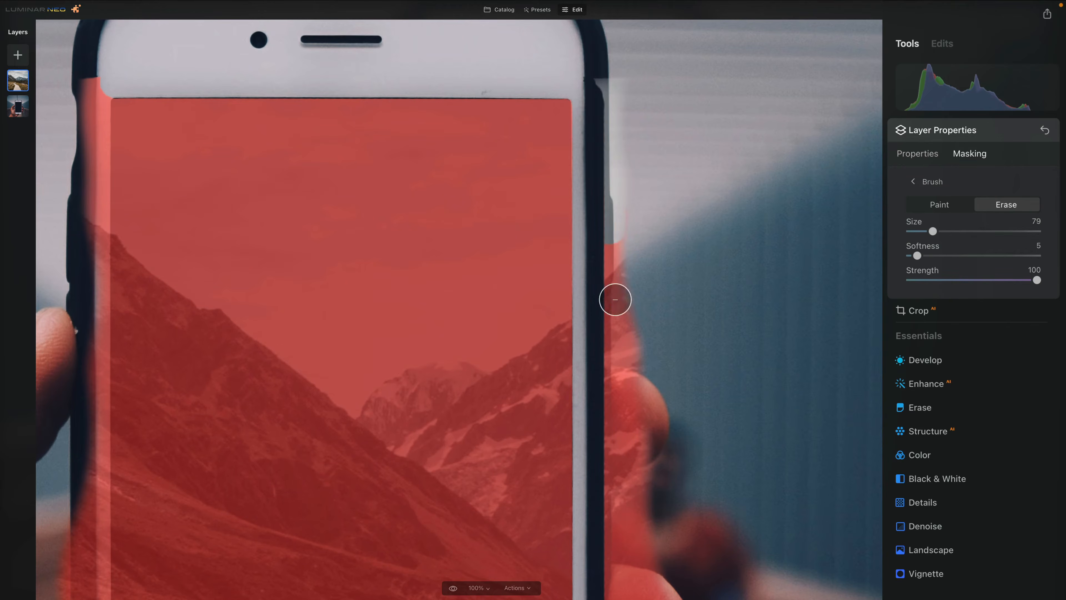
pyautogui.moveTo(615, 299)
pyautogui.mouseDown()
pyautogui.moveTo(613, 260)
pyautogui.moveTo(633, 361)
pyautogui.mouseUp()
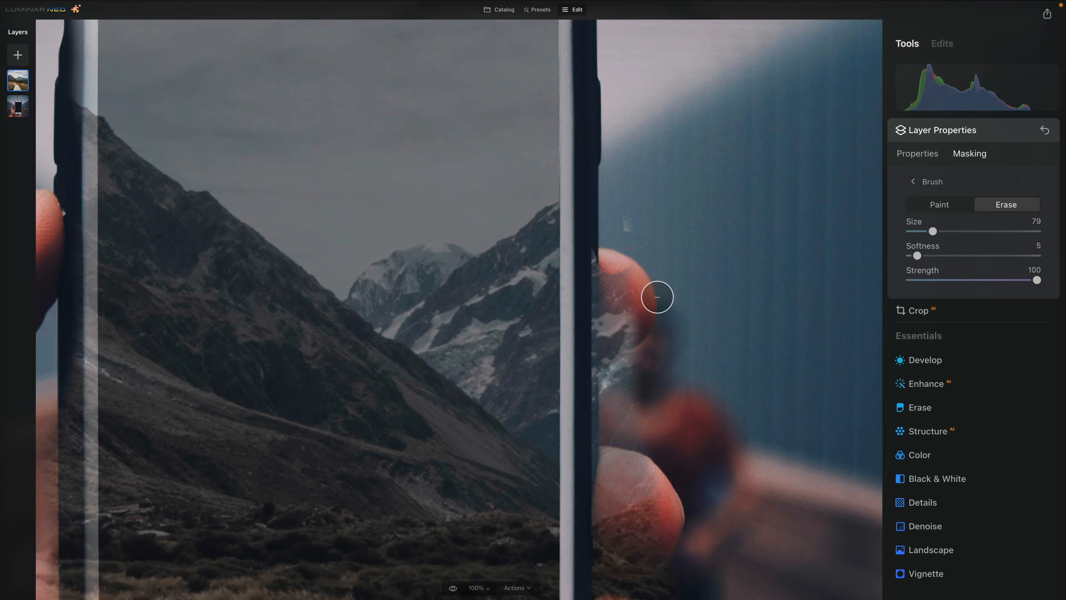
pyautogui.press(']')
pyautogui.press(']')
pyautogui.press(']')
pyautogui.moveTo(611, 171); pyautogui.dragTo(618, 422)
pyautogui.moveTo(681, 443)
pyautogui.mouseDown()
pyautogui.moveTo(667, 207)
pyautogui.moveTo(611, 269)
pyautogui.moveTo(614, 404)
pyautogui.moveTo(662, 384)
pyautogui.moveTo(644, 148)
pyautogui.moveTo(672, 418)
pyautogui.moveTo(774, 164)
pyautogui.moveTo(714, 207)
pyautogui.moveTo(712, 338)
pyautogui.moveTo(763, 331)
pyautogui.moveTo(805, 263)
pyautogui.moveTo(799, 348)
pyautogui.mouseUp()
# Reduce the brush to size 102 and erase the path layer in a straight stroke along the phone's left bezel up to its upper corner
pyautogui.press('space')
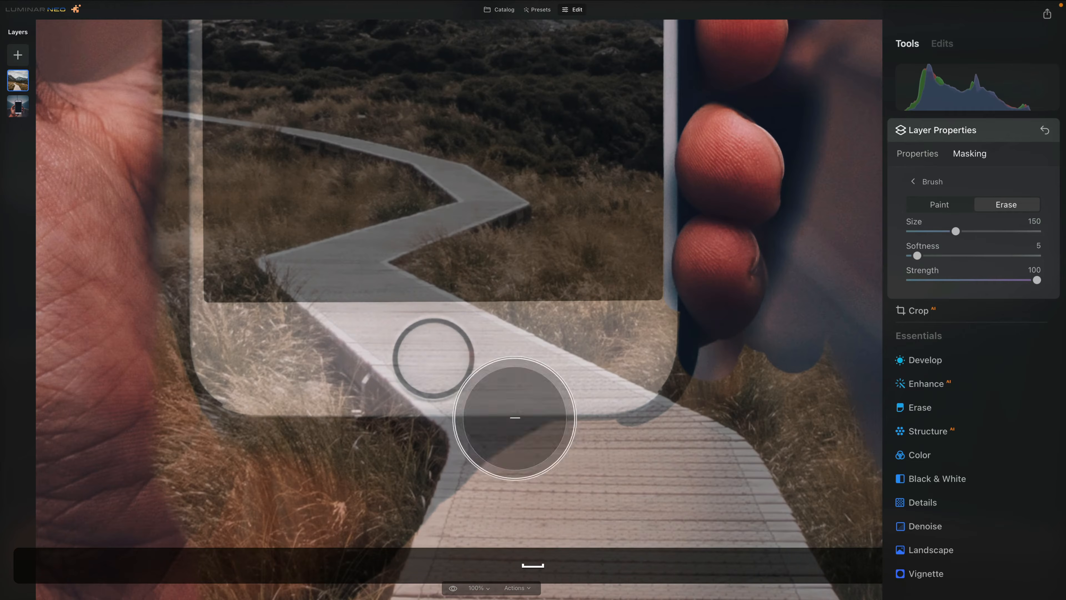
pyautogui.moveTo(238, 214); pyautogui.dragTo(731, 321)
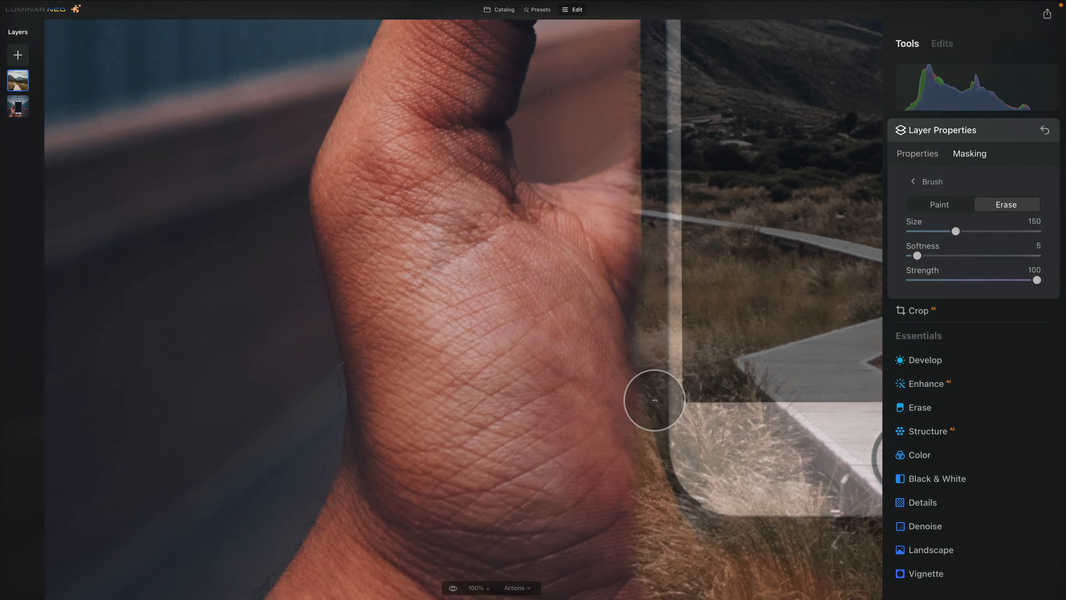
pyautogui.press('[')
pyautogui.press('[')
pyautogui.press('[')
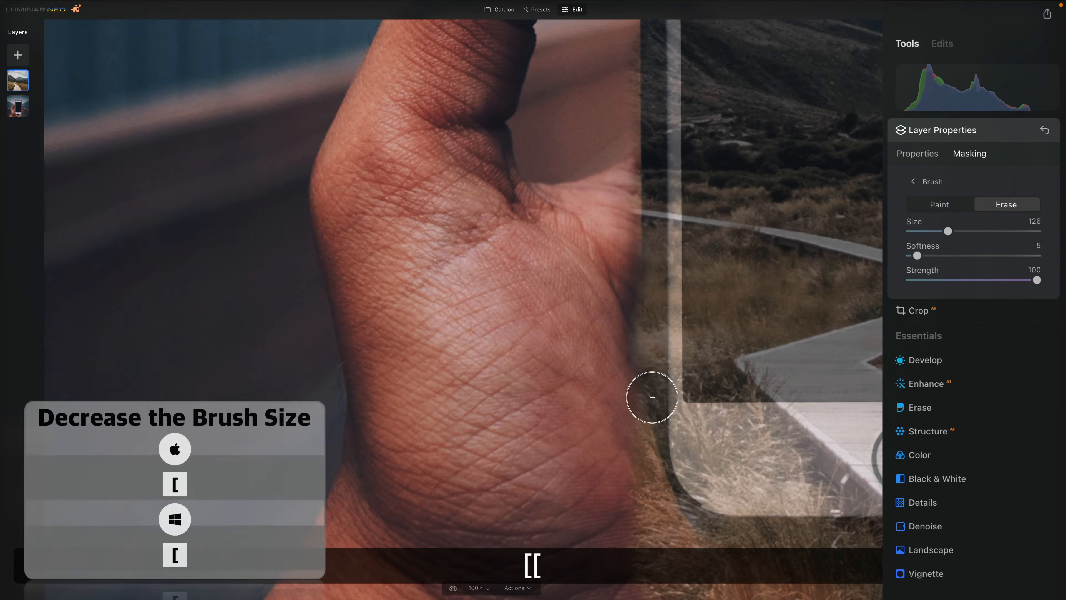
pyautogui.click(661, 397)
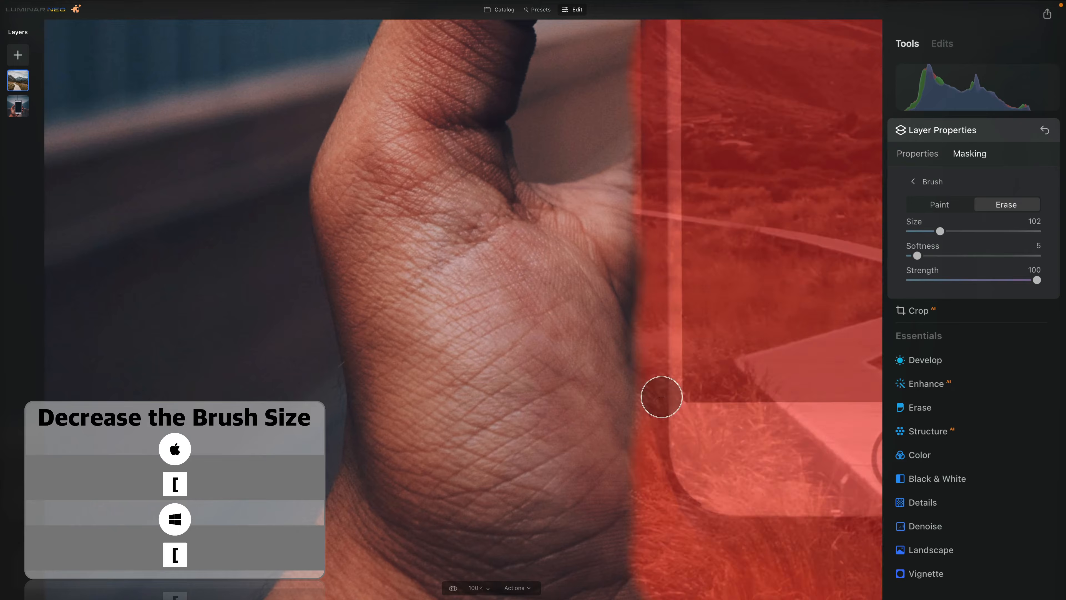
pyautogui.press('space')
pyautogui.moveTo(713, 205); pyautogui.dragTo(708, 451)
pyautogui.moveTo(715, 235)
pyautogui.mouseDown()
pyautogui.moveTo(671, 317)
pyautogui.moveTo(669, 350)
pyautogui.mouseUp()
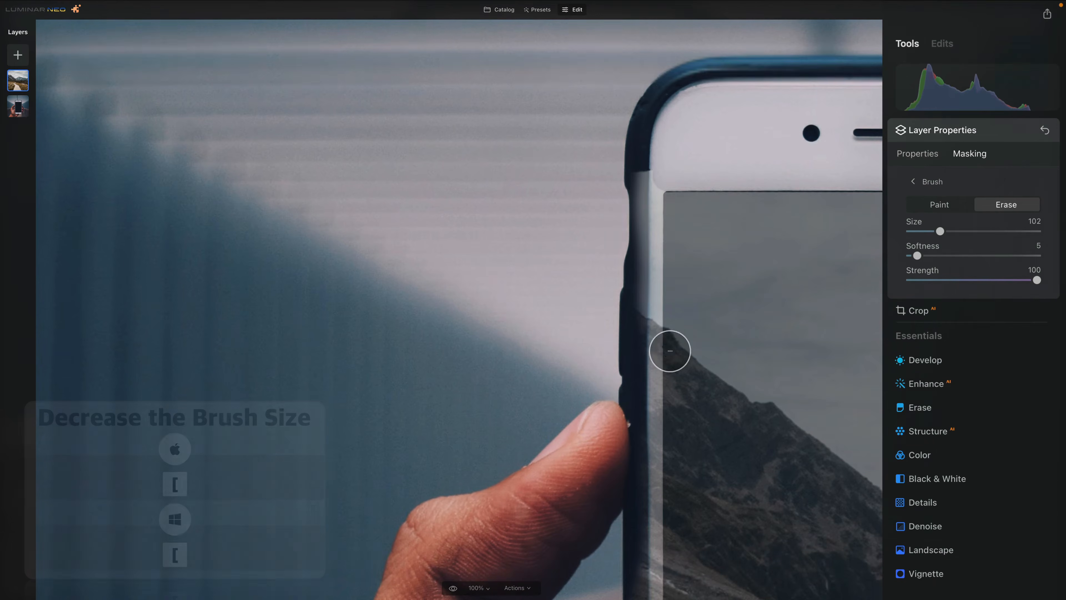
pyautogui.click(641, 197)
pyautogui.keyDown('shift'); pyautogui.click(618, 401); pyautogui.keyUp('shift')
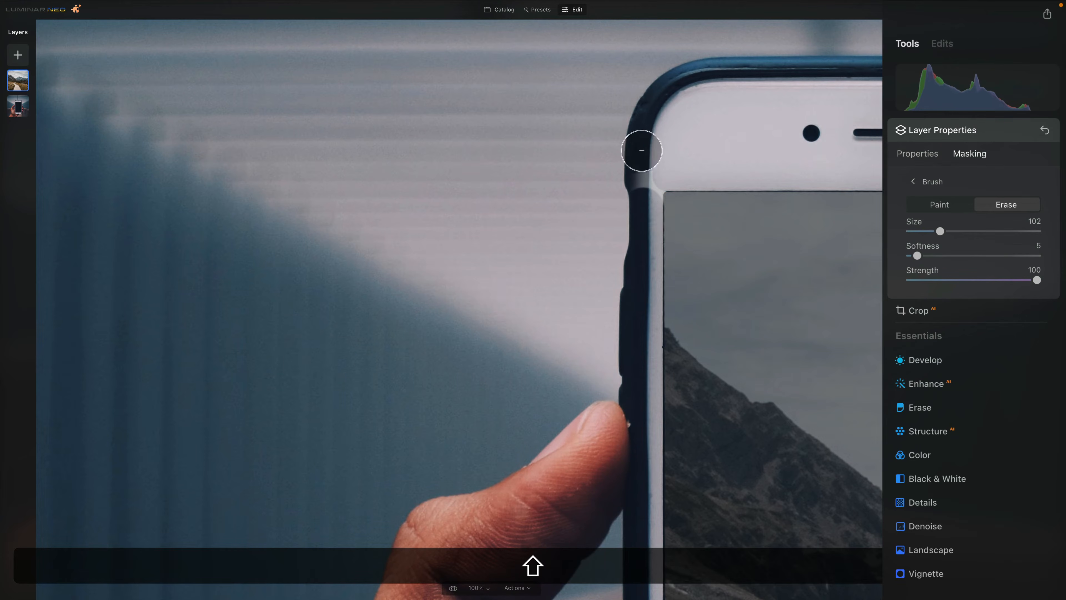
pyautogui.click(635, 181)
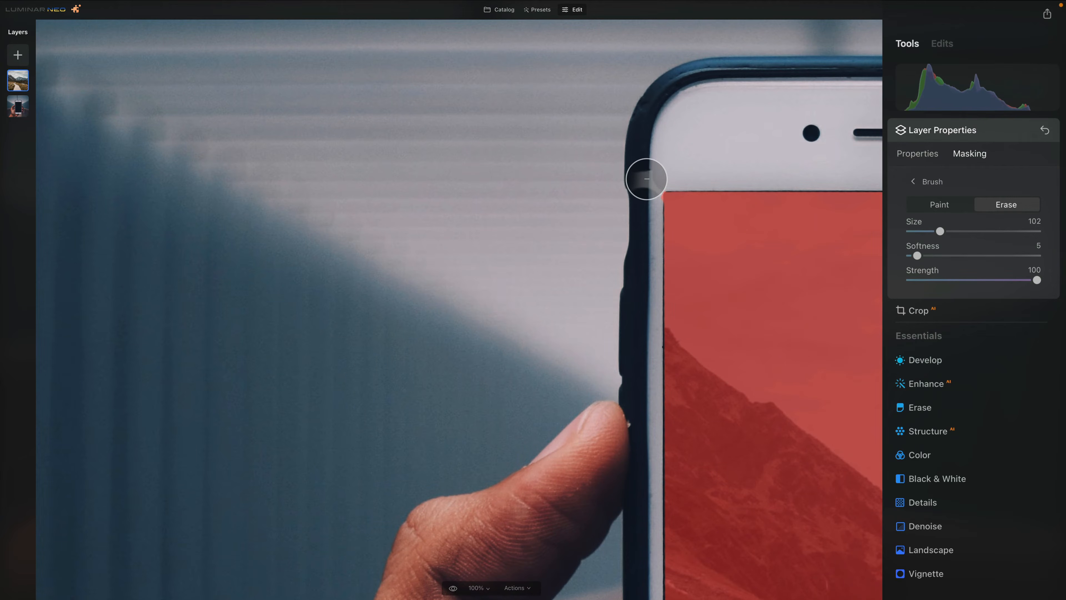
pyautogui.moveTo(646, 180); pyautogui.dragTo(648, 178)
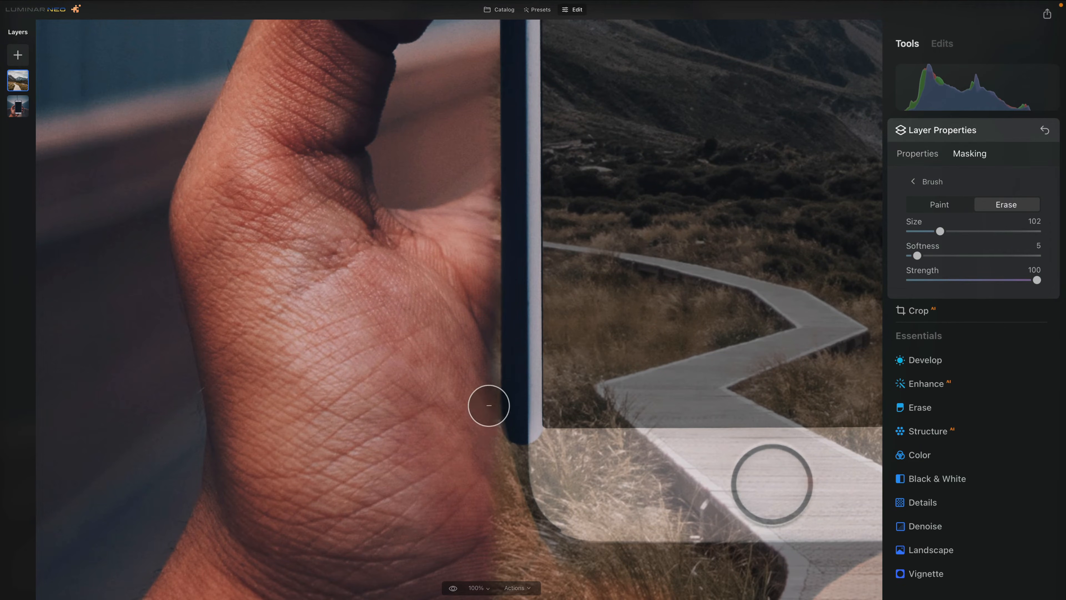
# Erase the leftover path layer between the hand and the outer edge of the phone's left side
pyautogui.moveTo(488, 405); pyautogui.dragTo(490, 114)
pyautogui.scroll(5, 445, 357)
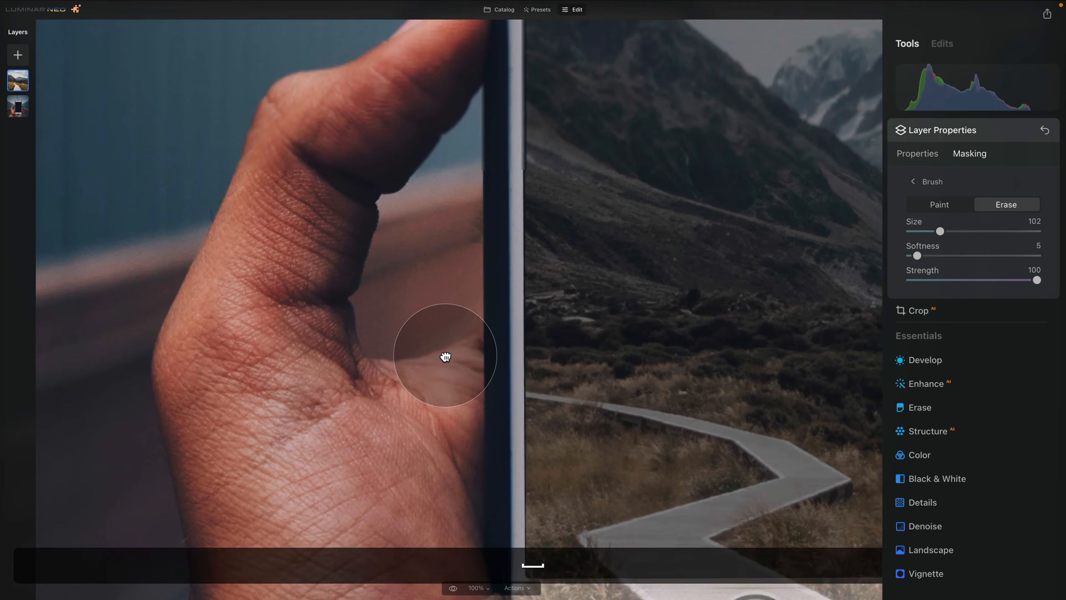
pyautogui.moveTo(476, 239); pyautogui.dragTo(470, 155)
pyautogui.press('space')
pyautogui.moveTo(432, 81)
pyautogui.mouseDown()
pyautogui.moveTo(434, 371)
pyautogui.moveTo(449, 262)
pyautogui.moveTo(454, 271)
pyautogui.mouseUp()
# Erase straight strokes of the path layer along the screen's lower-left edge and down the boardwalk's left side to just below the phone
pyautogui.press('space')
pyautogui.moveTo(482, 422); pyautogui.dragTo(359, 79)
pyautogui.scroll(-8, 366, 90)
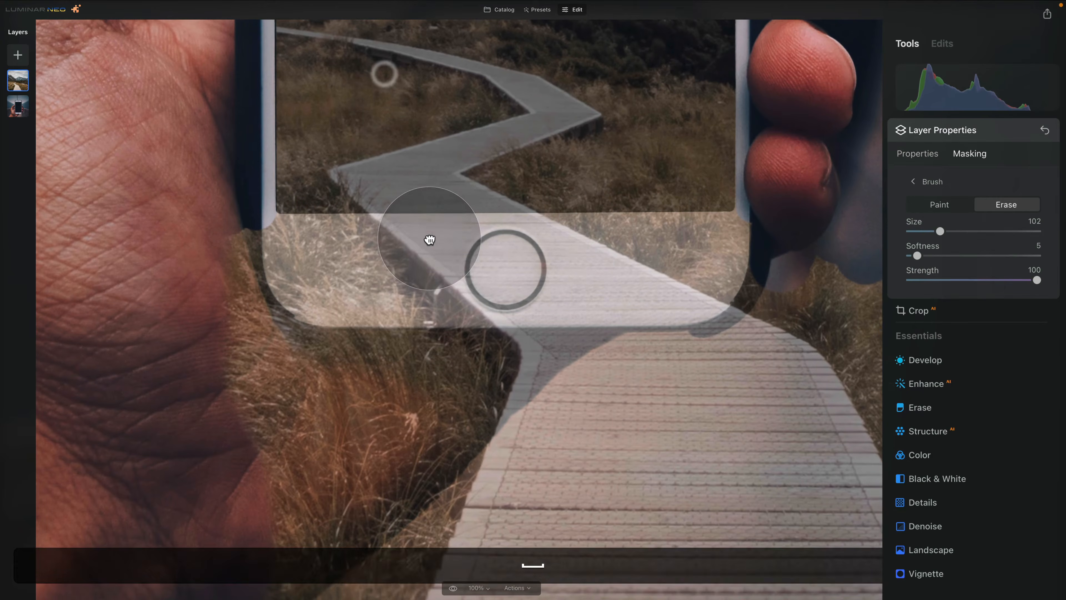
pyautogui.press('[')
pyautogui.hscroll(-2, 431, 241)
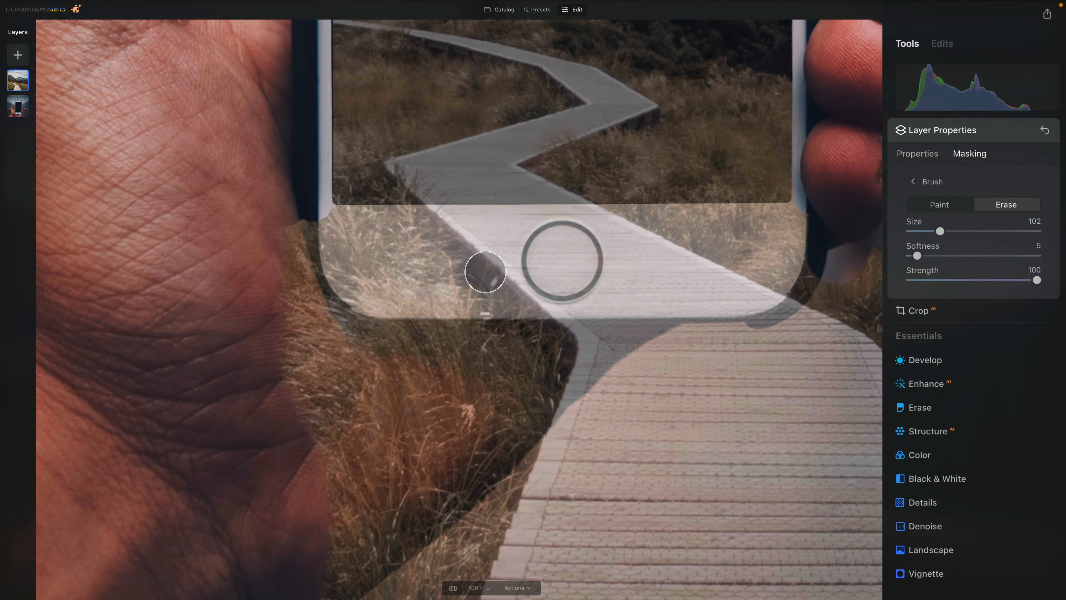
pyautogui.click(418, 226)
pyautogui.press('shift')
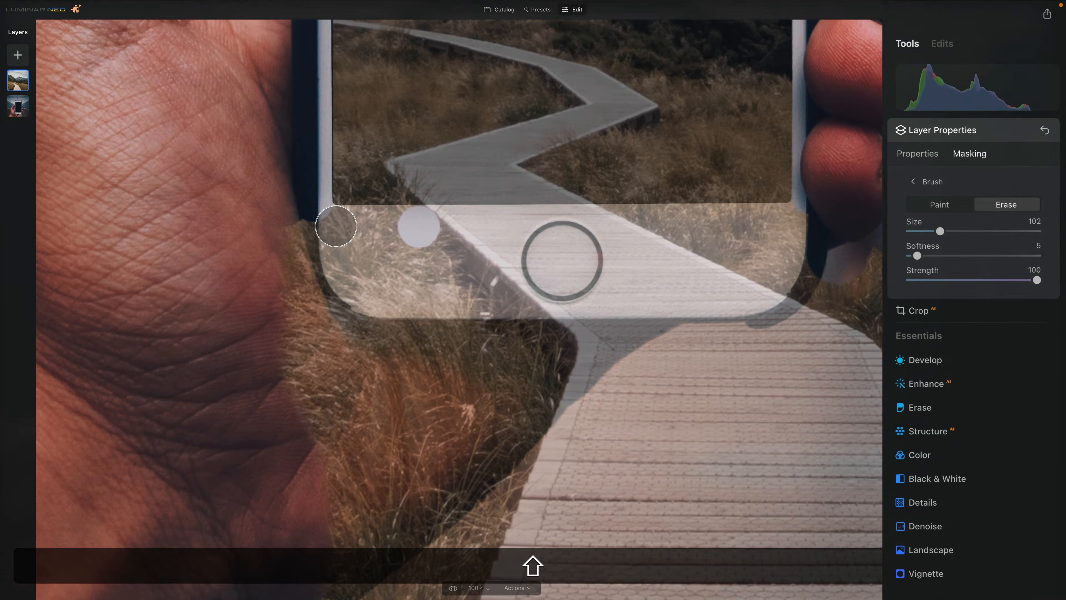
pyautogui.keyDown('shift'); pyautogui.click(336, 225); pyautogui.keyUp('shift')
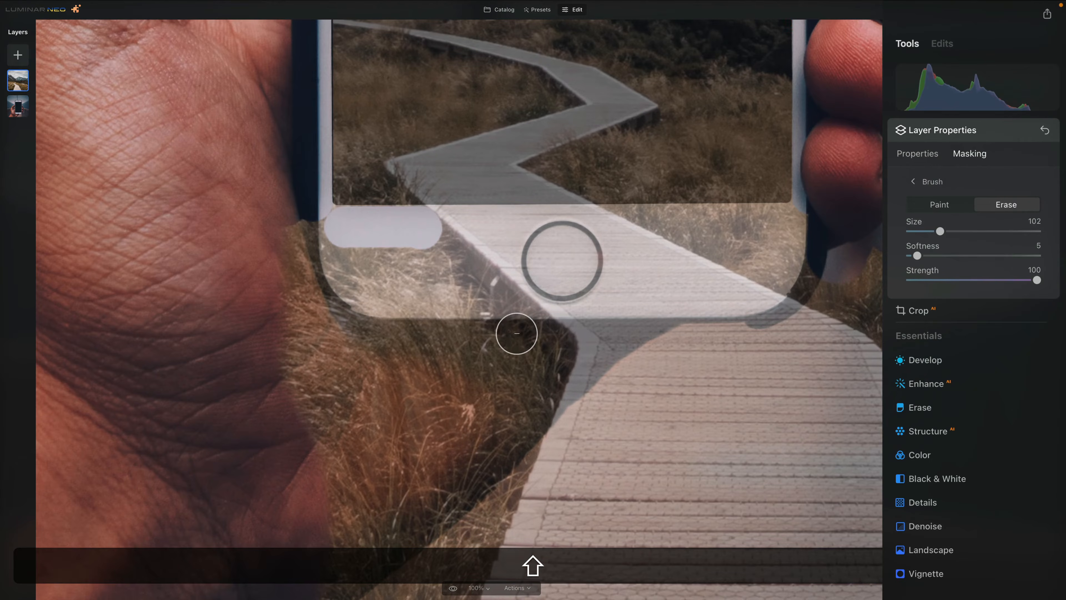
pyautogui.keyDown('shift'); pyautogui.click(547, 340); pyautogui.keyUp('shift')
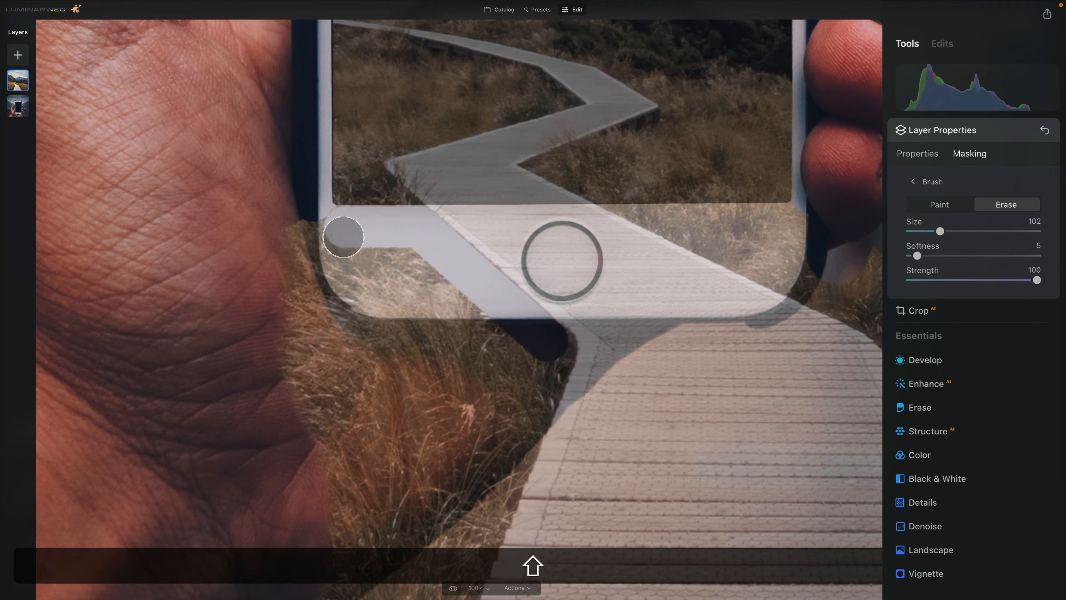
pyautogui.keyDown('shift'); pyautogui.click(335, 227); pyautogui.keyUp('shift')
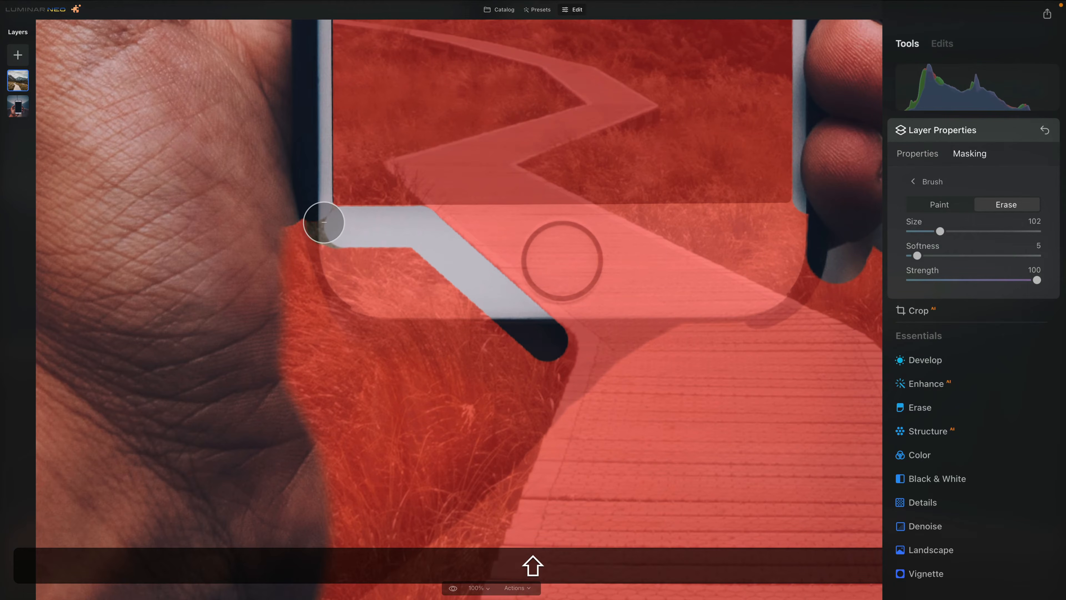
# Enlarge the brush to size 174 and erase the path layer from the phone's lower-left corner and the palm beneath it
pyautogui.moveTo(324, 222)
pyautogui.mouseDown()
pyautogui.moveTo(276, 258)
pyautogui.moveTo(285, 388)
pyautogui.moveTo(300, 348)
pyautogui.moveTo(304, 361)
pyautogui.mouseUp()
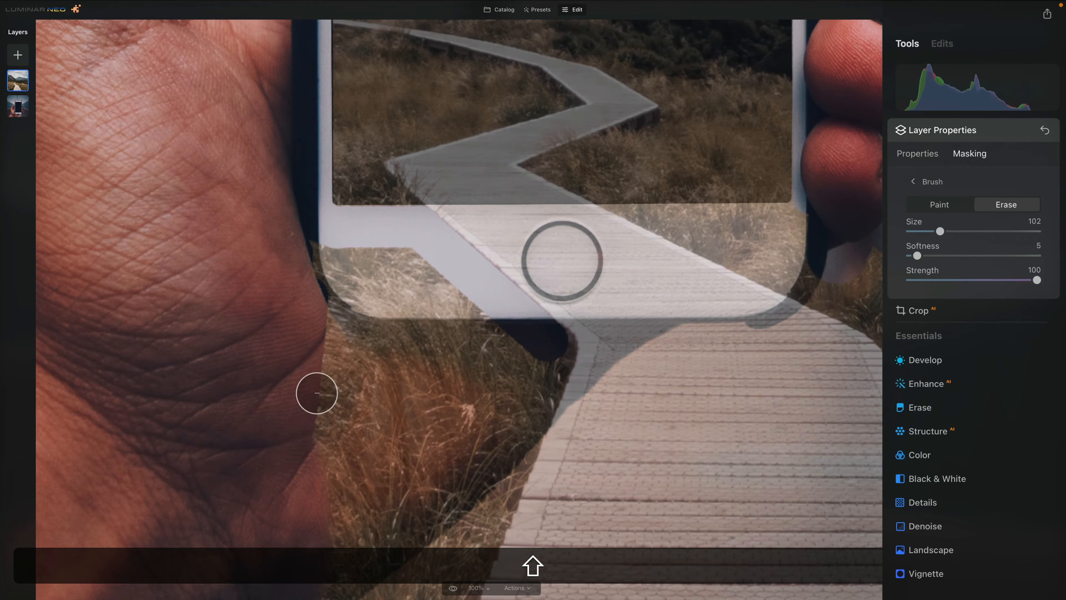
pyautogui.hotkey('shift', ']')
pyautogui.moveTo(336, 277)
pyautogui.mouseDown()
pyautogui.moveTo(411, 277)
pyautogui.moveTo(501, 363)
pyautogui.moveTo(383, 460)
pyautogui.moveTo(359, 299)
pyautogui.moveTo(325, 489)
pyautogui.moveTo(408, 347)
pyautogui.moveTo(386, 305)
pyautogui.moveTo(399, 323)
pyautogui.moveTo(407, 431)
pyautogui.mouseUp()
# Erase the grass covering the lower palm, wrist and background to the left of the boardwalk, down to the photo's lower edge
pyautogui.scroll(-5, 364, 333)
pyautogui.hscroll(2, 436, 257)
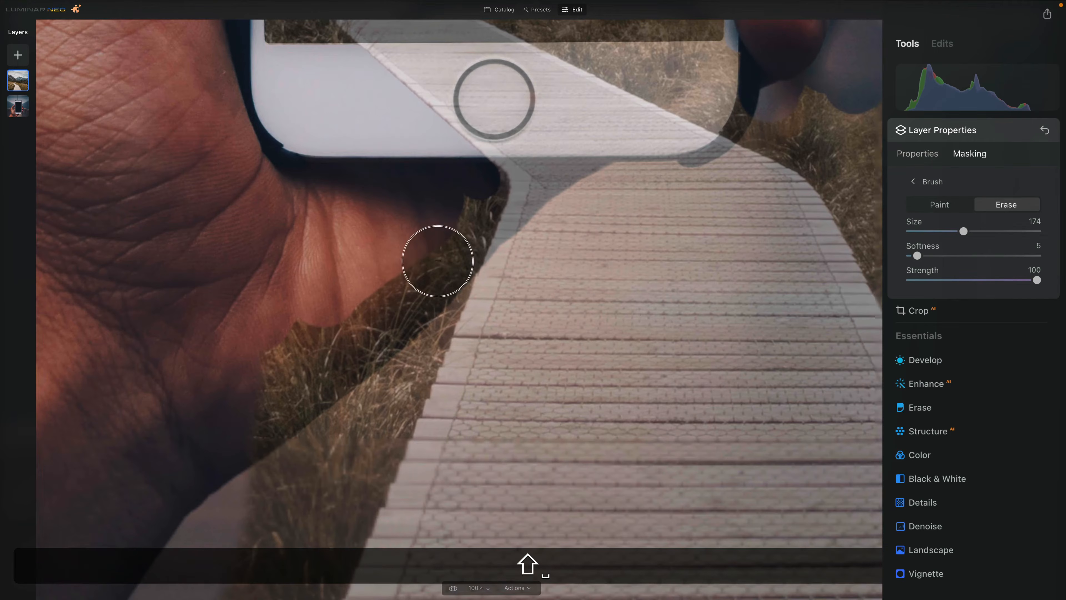
pyautogui.moveTo(456, 198)
pyautogui.mouseDown()
pyautogui.moveTo(336, 410)
pyautogui.moveTo(336, 441)
pyautogui.mouseUp()
pyautogui.hscroll(-5, 336, 440)
pyautogui.scroll(-3, 335, 441)
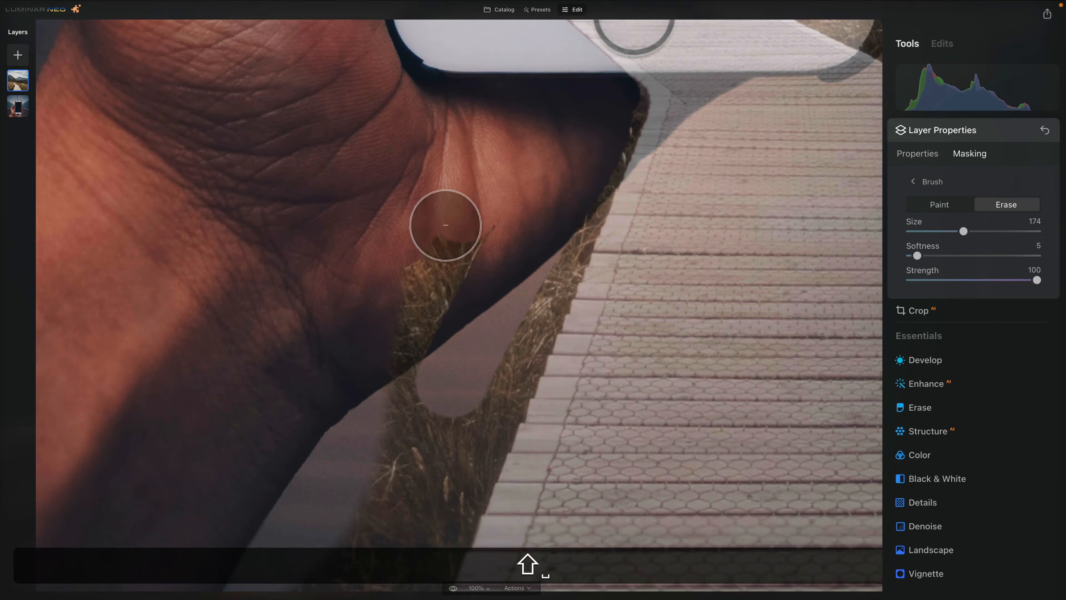
pyautogui.moveTo(445, 221)
pyautogui.mouseDown()
pyautogui.moveTo(477, 207)
pyautogui.moveTo(386, 286)
pyautogui.moveTo(432, 273)
pyautogui.mouseUp()
pyautogui.hscroll(-2, 464, 197)
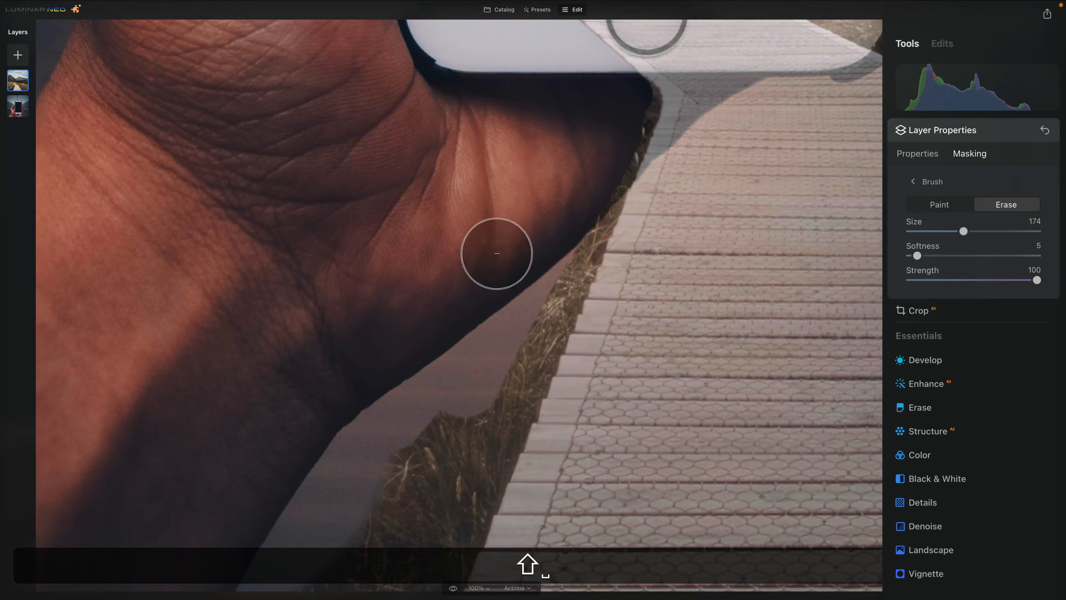
pyautogui.moveTo(499, 301)
pyautogui.mouseDown()
pyautogui.moveTo(377, 596)
pyautogui.moveTo(392, 460)
pyautogui.moveTo(321, 569)
pyautogui.moveTo(360, 529)
pyautogui.moveTo(344, 567)
pyautogui.mouseUp()
# Reduce the brush to size 126 and erase the grass from the palm's dark outer edge just beneath the phone
pyautogui.scroll(4, 639, 206)
pyautogui.hscroll(2, 640, 206)
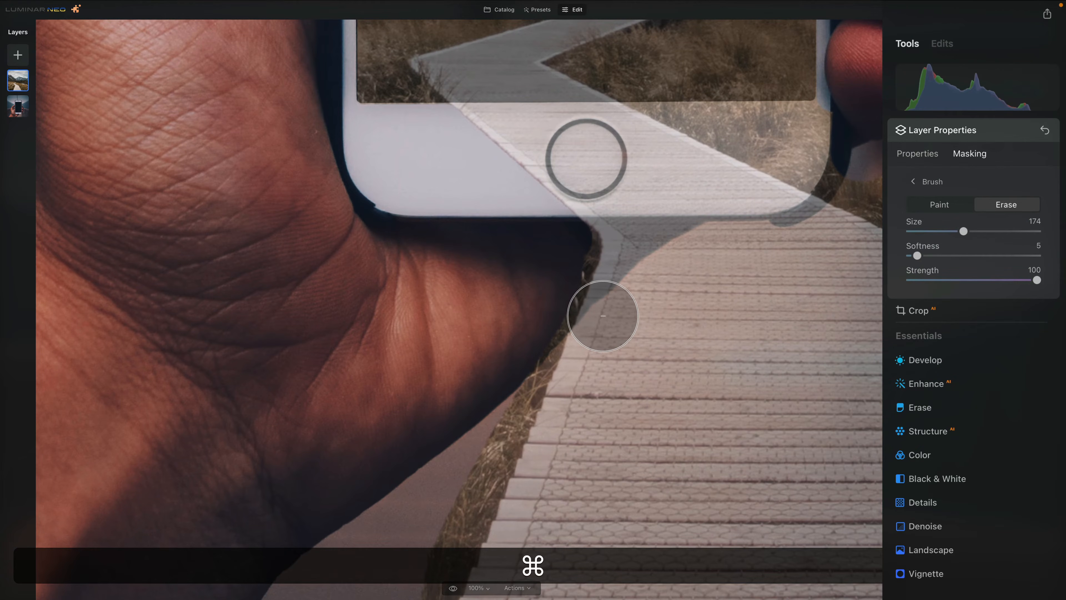
pyautogui.press('super+equal')
pyautogui.press('super+equal')
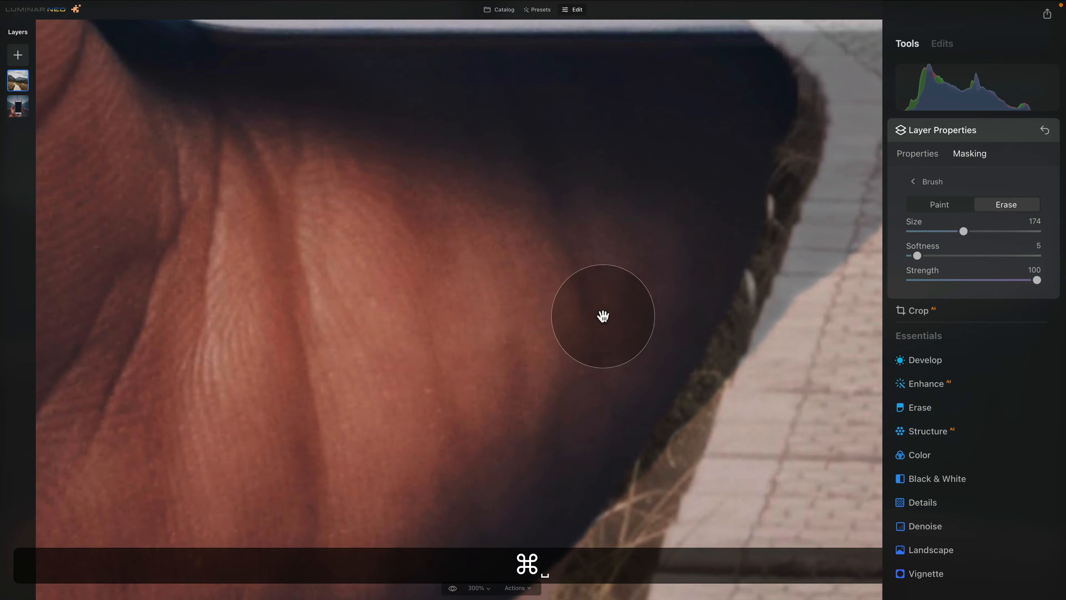
pyautogui.moveTo(727, 217); pyautogui.dragTo(383, 255)
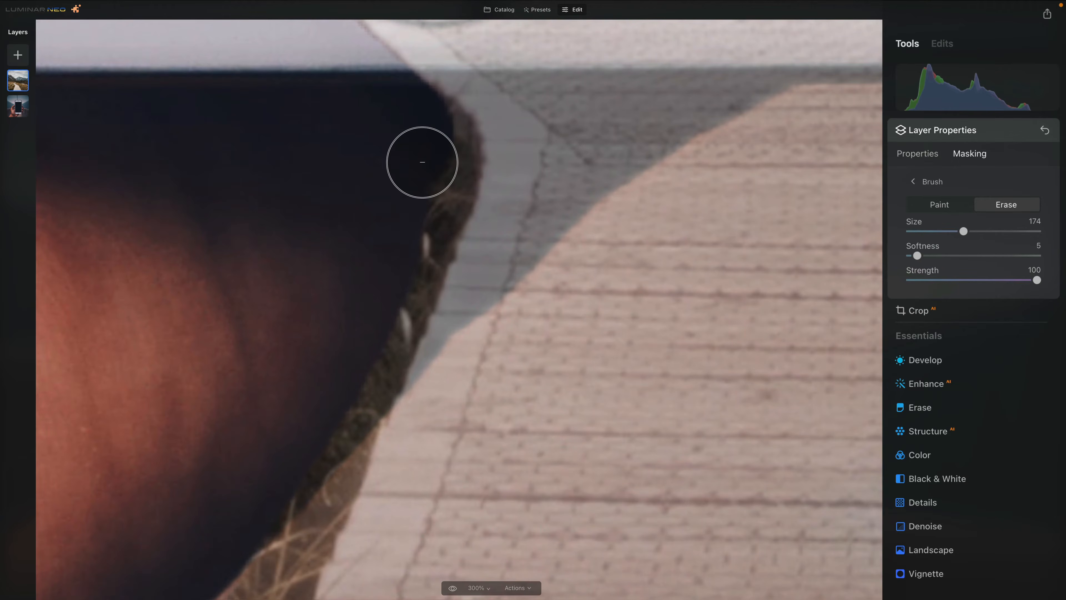
pyautogui.press('[')
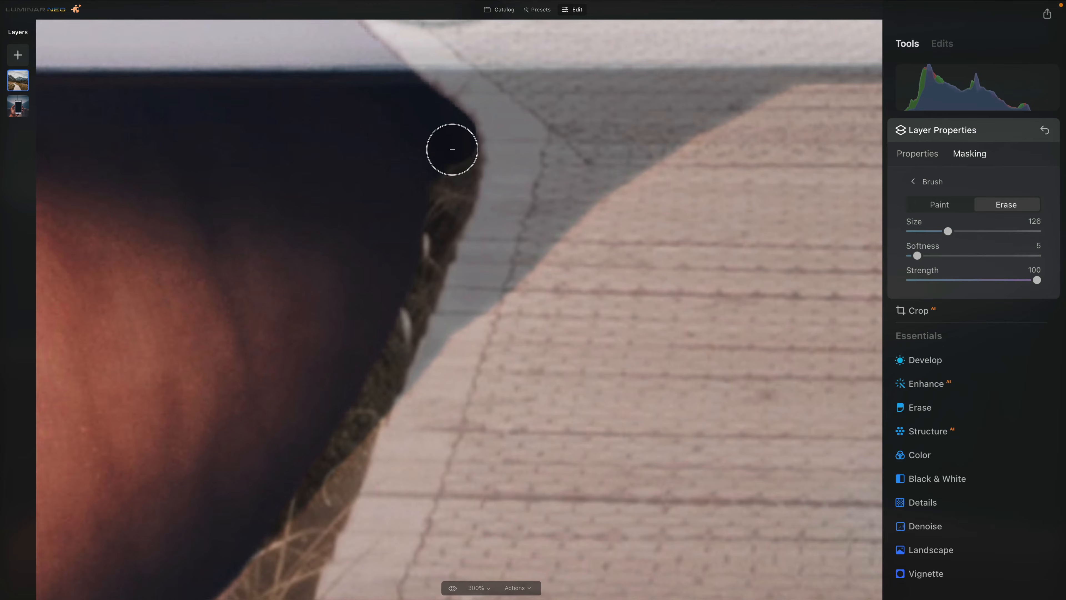
pyautogui.moveTo(452, 150); pyautogui.dragTo(453, 163)
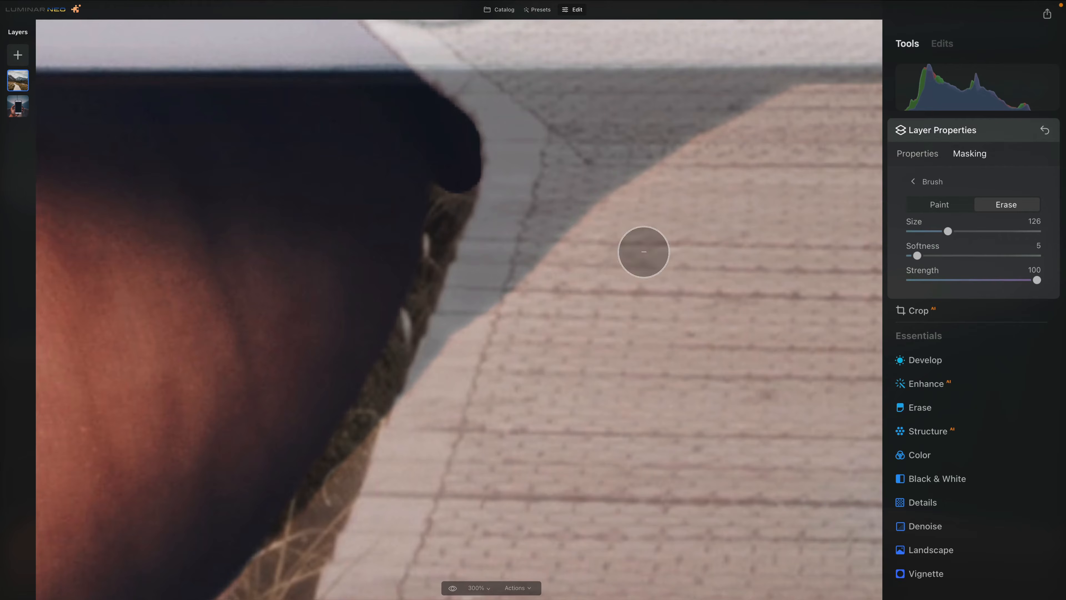
# Set the brush softness to 10 and continue erasing the grass between the palm and the boardwalk's left edge
pyautogui.moveTo(917, 256); pyautogui.dragTo(920, 256)
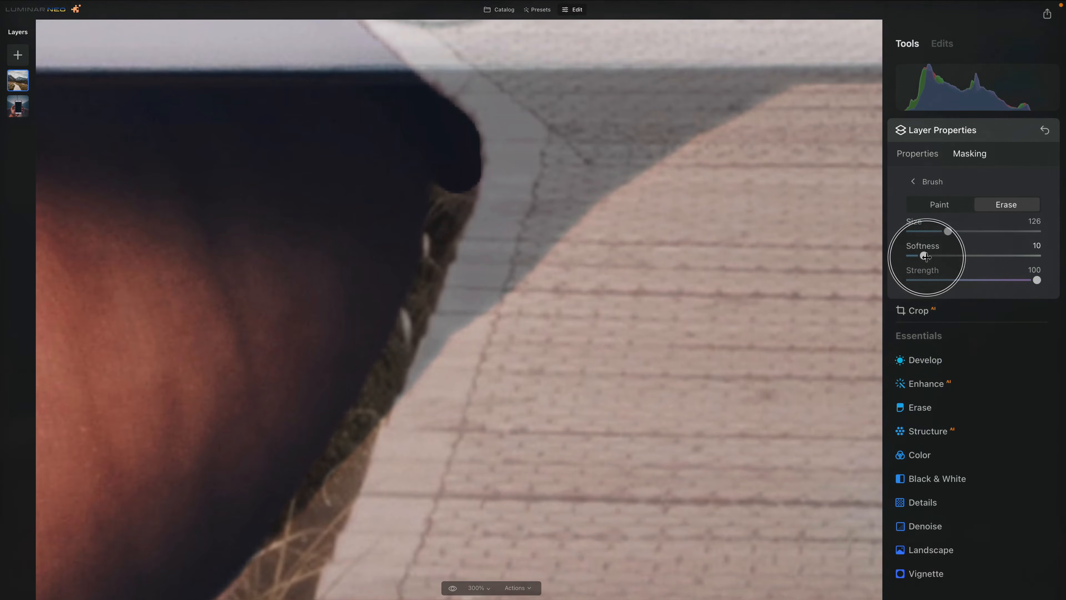
pyautogui.moveTo(452, 183); pyautogui.dragTo(455, 179)
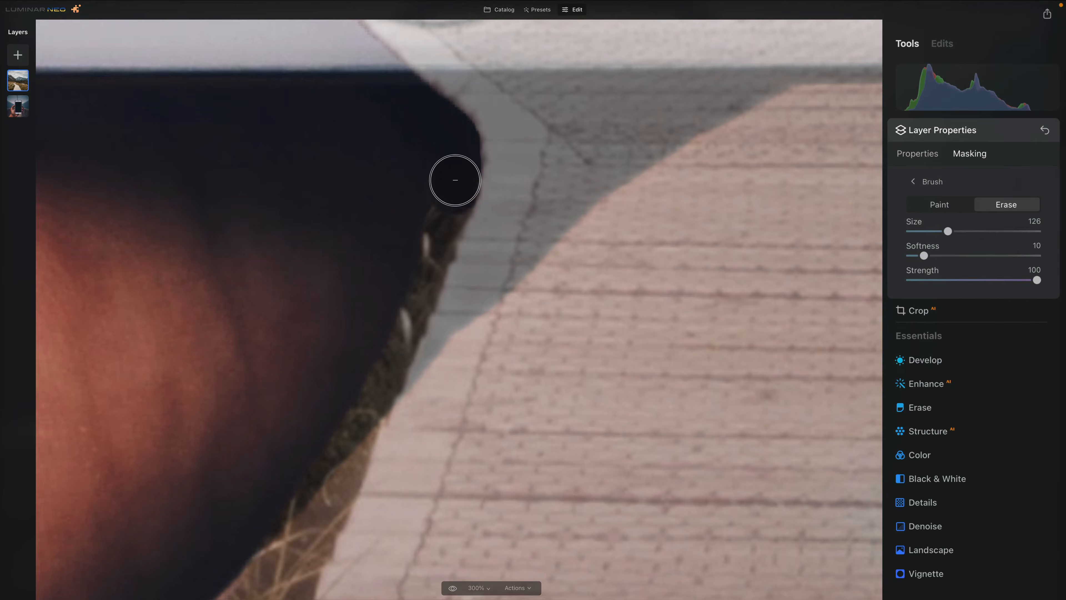
pyautogui.press('space')
pyautogui.moveTo(477, 384); pyautogui.dragTo(576, 249)
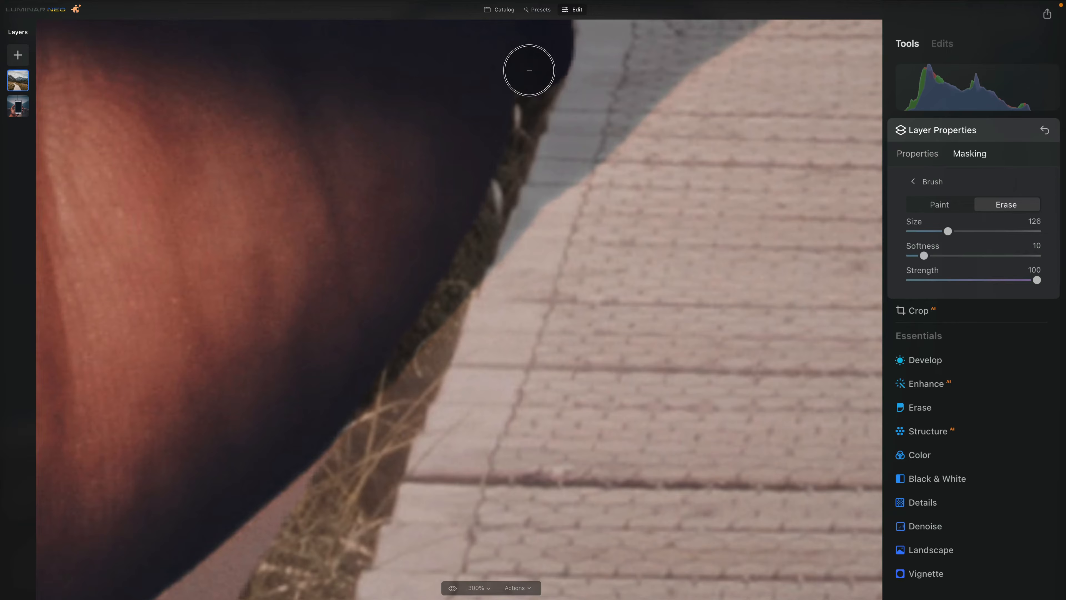
pyautogui.moveTo(535, 82)
pyautogui.mouseDown()
pyautogui.moveTo(499, 187)
pyautogui.moveTo(522, 98)
pyautogui.mouseUp()
pyautogui.press('shift')
pyautogui.keyDown('shift'); pyautogui.click(529, 100); pyautogui.keyUp('shift')
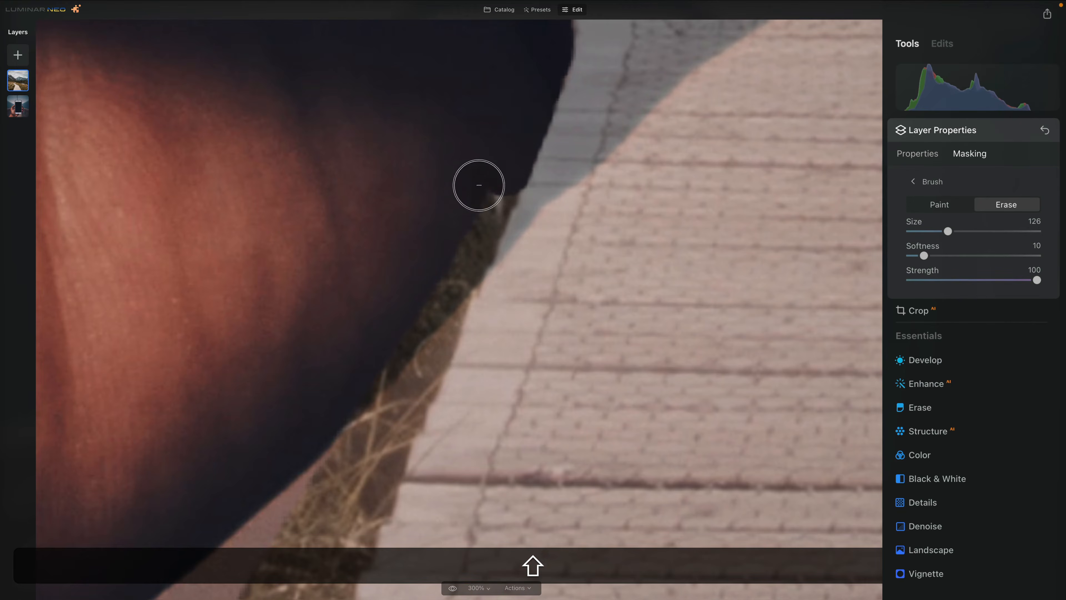
# Erase the grass farther down the palm's edge, where the gap between hand and boardwalk begins
pyautogui.press('space')
pyautogui.moveTo(546, 287); pyautogui.dragTo(666, 172)
pyautogui.moveTo(613, 75)
pyautogui.mouseDown()
pyautogui.moveTo(574, 138)
pyautogui.moveTo(586, 122)
pyautogui.moveTo(571, 157)
pyautogui.moveTo(581, 245)
pyautogui.mouseUp()
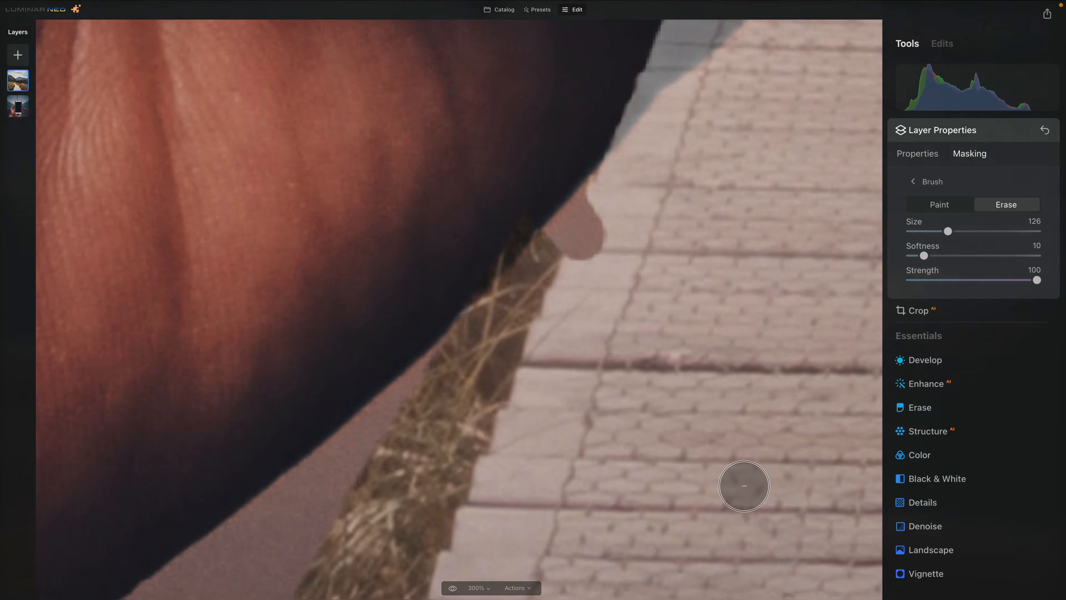
# Paint the boardwalk's left edge back in where the eraser cut into the planks beside the palm
pyautogui.click(932, 204)
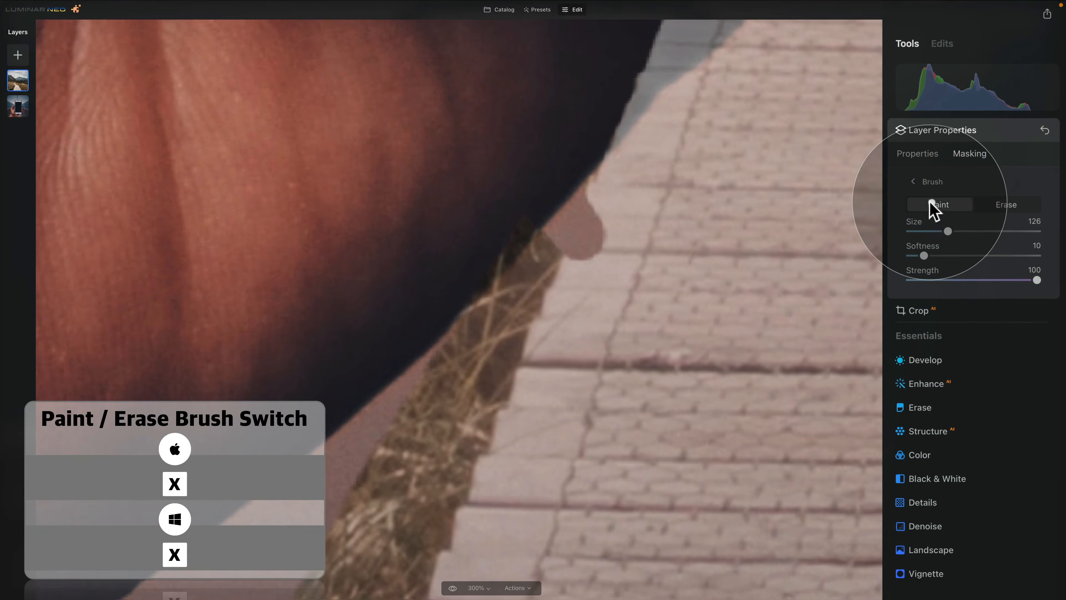
pyautogui.moveTo(588, 262); pyautogui.dragTo(619, 206)
pyautogui.moveTo(590, 262); pyautogui.dragTo(614, 192)
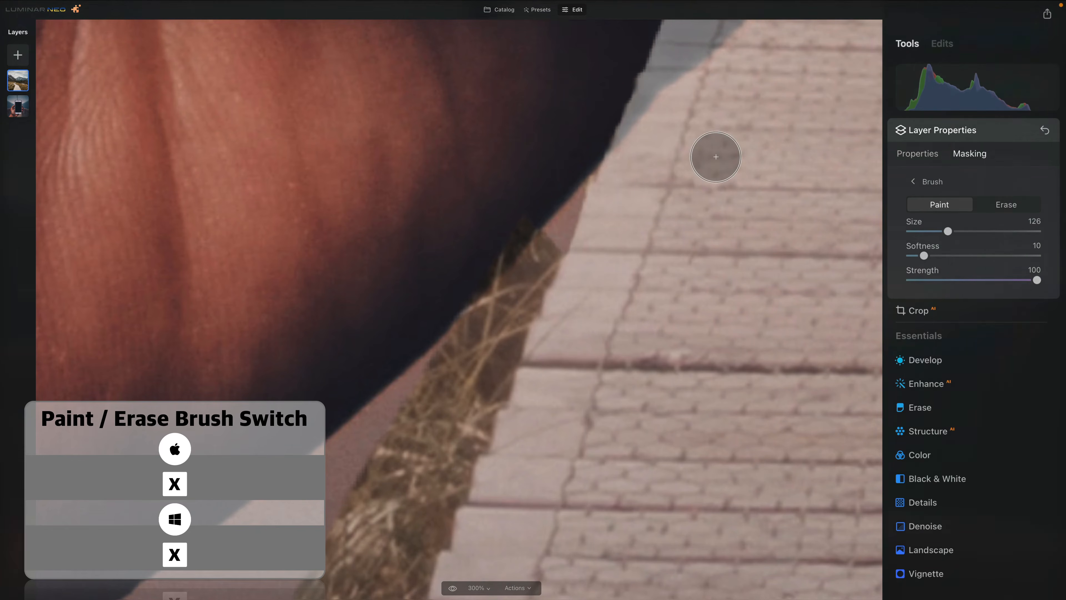
# Switch back to erasing and remove the grass still touching the lower edge of the palm beside the boardwalk
pyautogui.press('x')
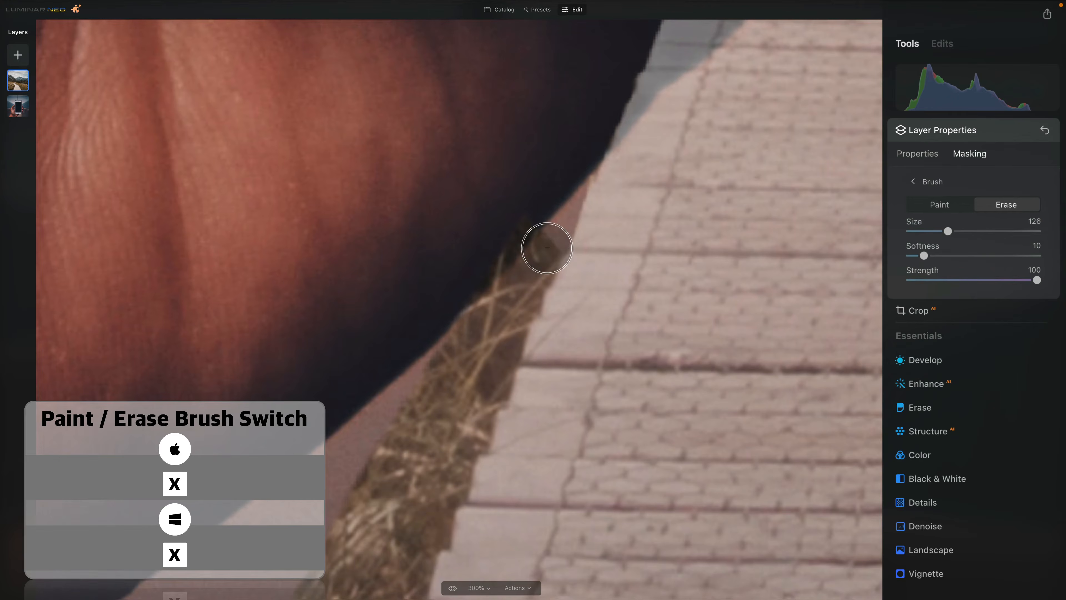
pyautogui.keyDown('shift'); pyautogui.click(543, 241); pyautogui.keyUp('shift')
pyautogui.press('space')
pyautogui.moveTo(629, 419); pyautogui.dragTo(773, 276)
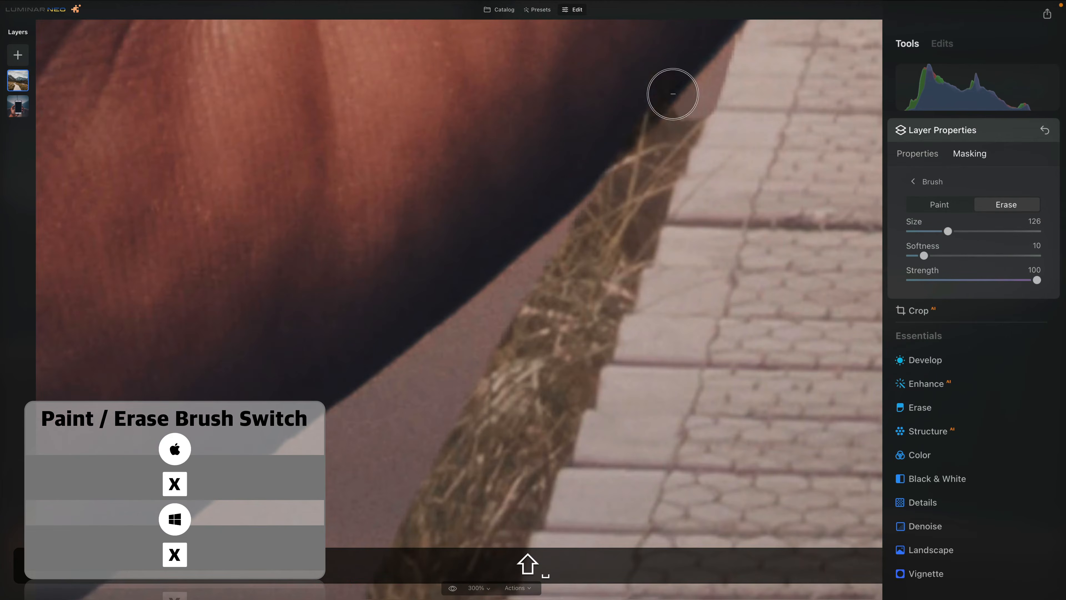
pyautogui.moveTo(569, 257)
pyautogui.mouseDown()
pyautogui.moveTo(607, 136)
pyautogui.moveTo(679, 116)
pyautogui.moveTo(654, 143)
pyautogui.moveTo(660, 158)
pyautogui.mouseUp()
# Reduce the brush to size 102 and erase the upper end of the grass strip left of the boardwalk
pyautogui.press('space')
pyautogui.moveTo(674, 274); pyautogui.dragTo(777, 198)
pyautogui.press('[')
pyautogui.press('[')
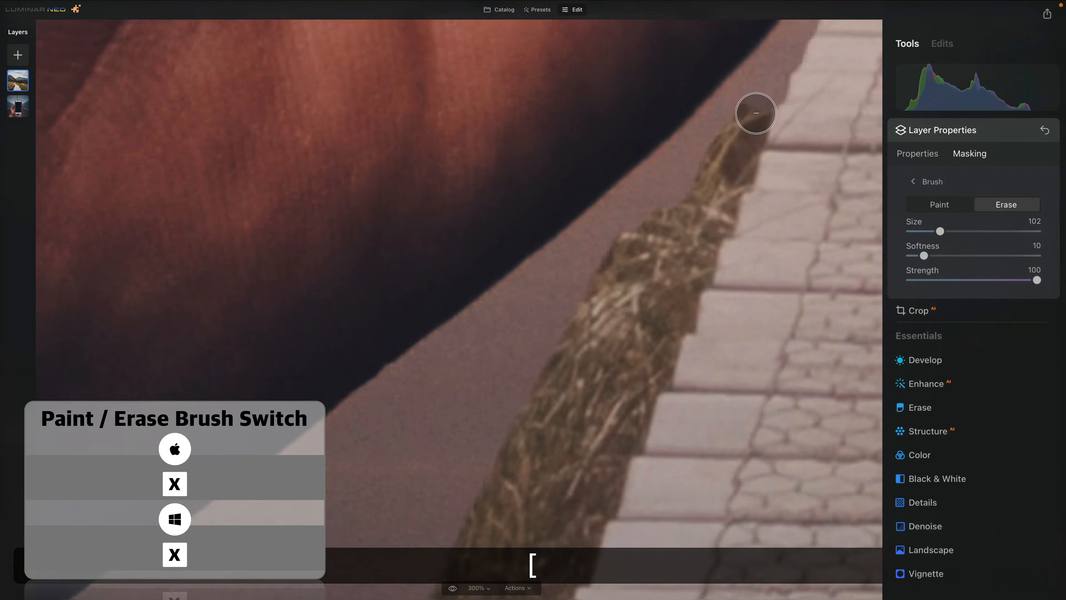
pyautogui.moveTo(754, 110); pyautogui.dragTo(736, 173)
pyautogui.moveTo(723, 124); pyautogui.dragTo(688, 216)
pyautogui.moveTo(726, 173); pyautogui.dragTo(731, 173)
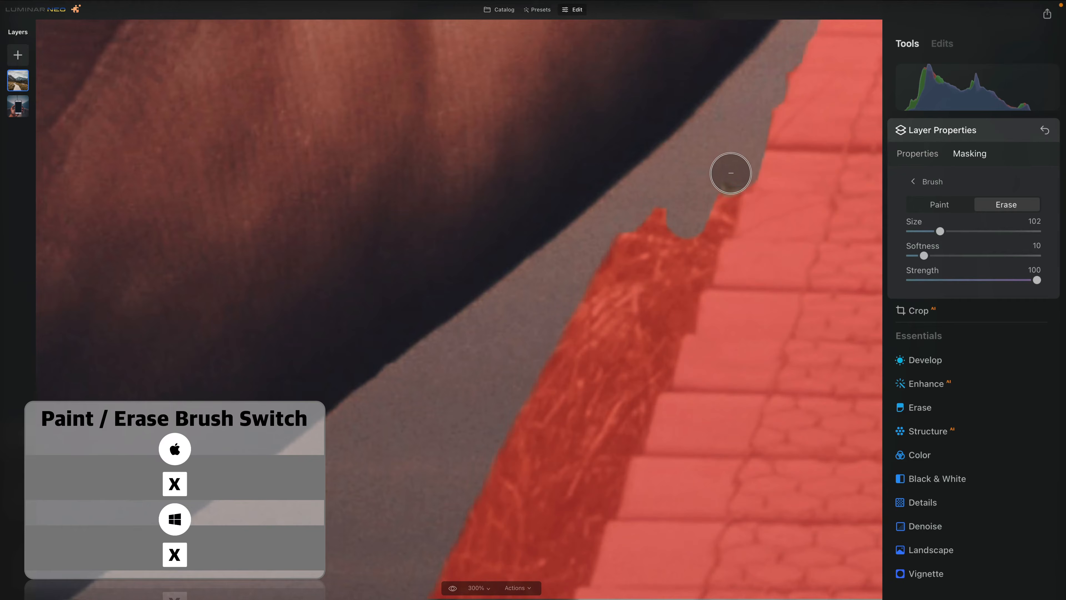
pyautogui.moveTo(714, 220); pyautogui.dragTo(717, 220)
# Reduce the brush to size 54 and erase a narrow line of grass along the upper plank ends on the boardwalk's left
pyautogui.press('space')
pyautogui.moveTo(766, 320); pyautogui.dragTo(769, 173)
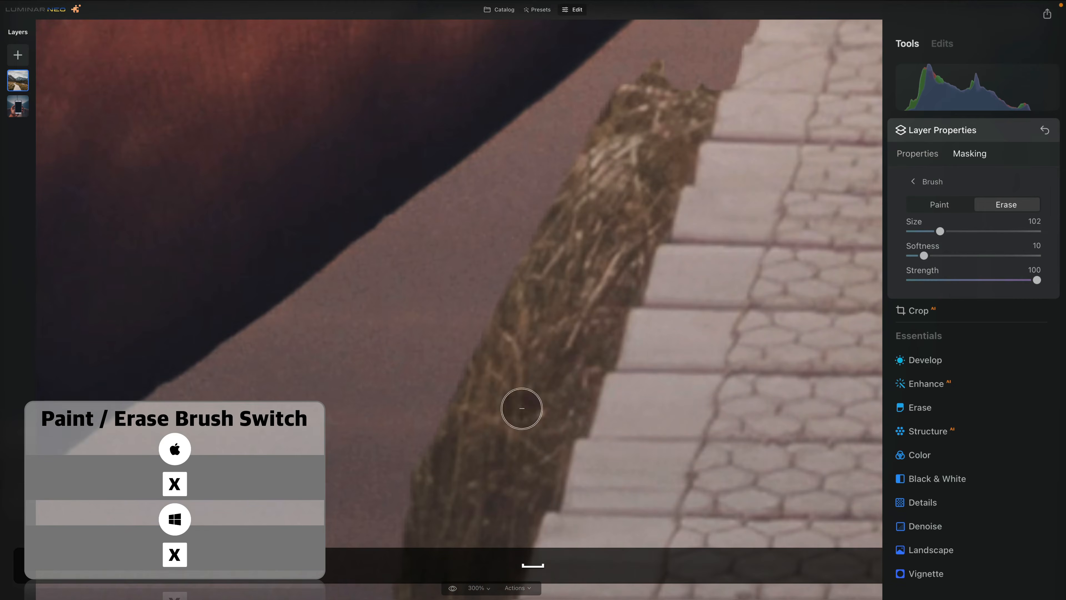
pyautogui.press('[')
pyautogui.press('[')
pyautogui.press('[')
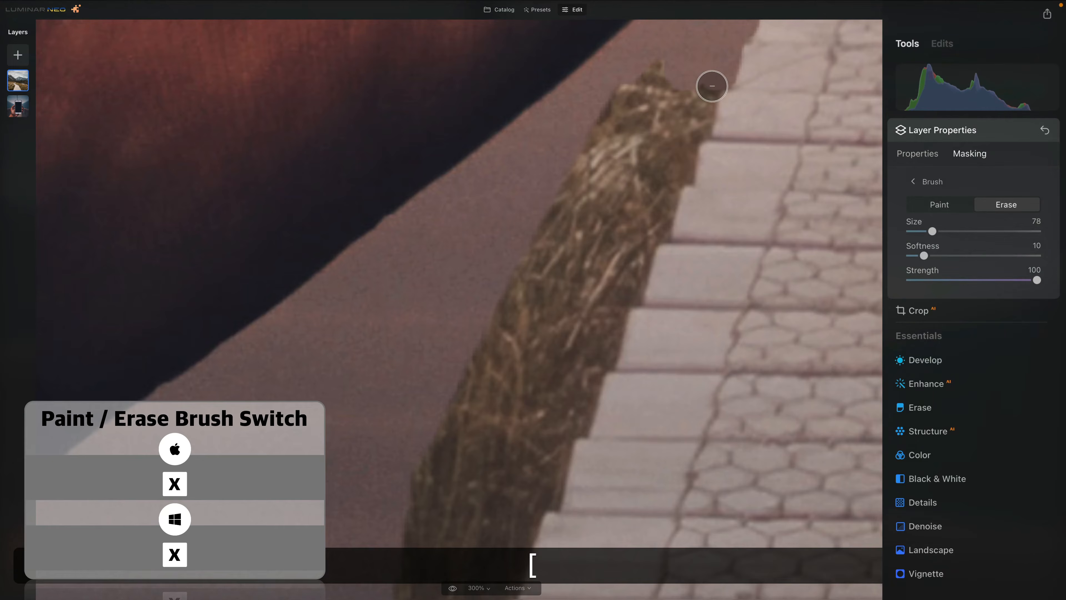
pyautogui.moveTo(710, 86)
pyautogui.mouseDown()
pyautogui.moveTo(702, 133)
pyautogui.moveTo(674, 171)
pyautogui.mouseUp()
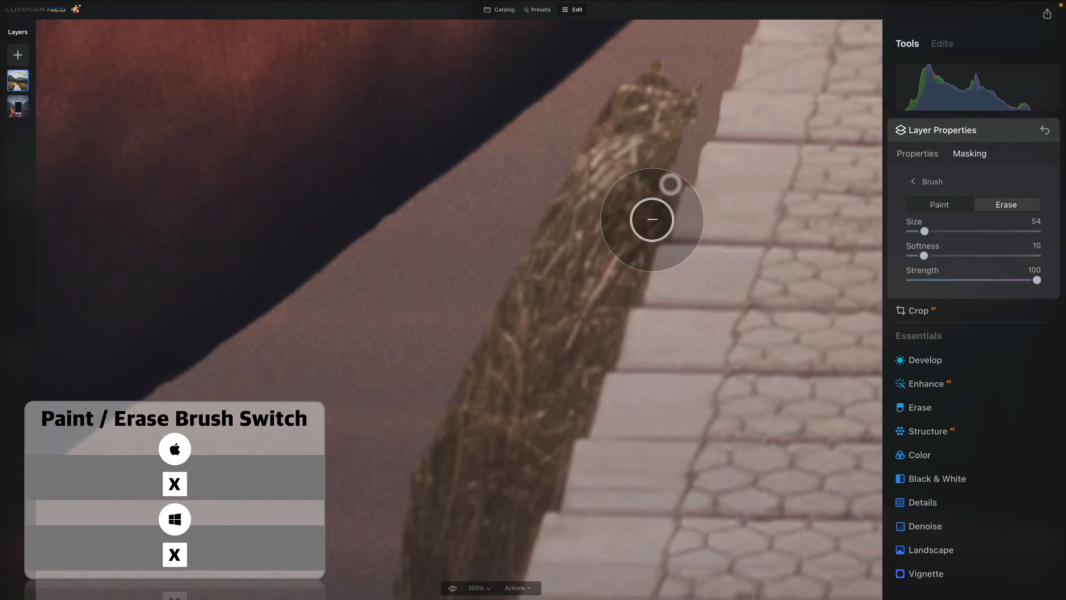
pyautogui.keyDown('shift'); pyautogui.click(662, 231); pyautogui.keyUp('shift')
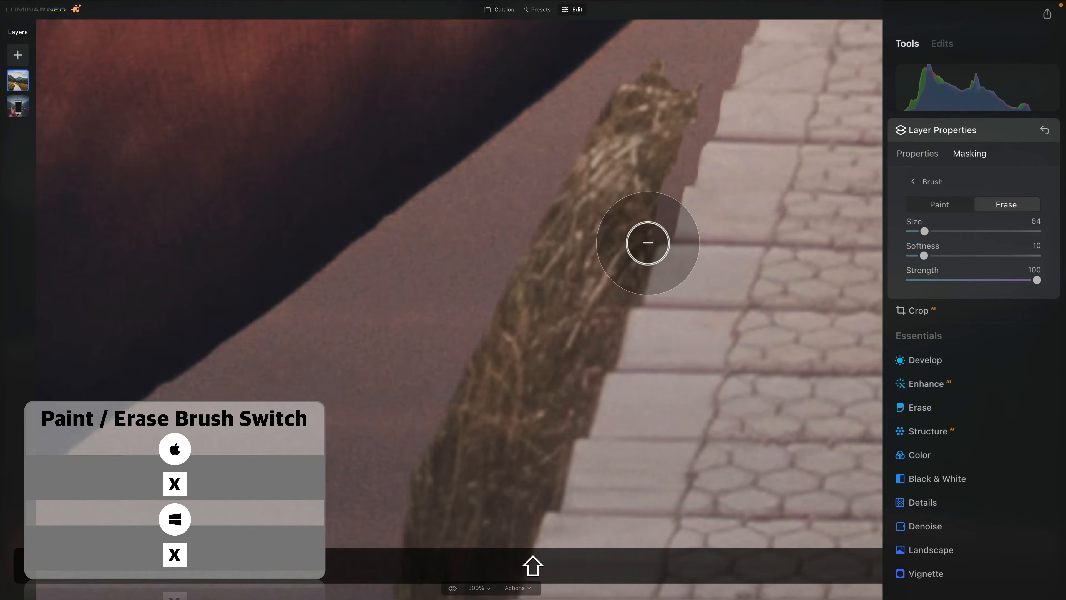
pyautogui.moveTo(648, 243); pyautogui.dragTo(631, 295)
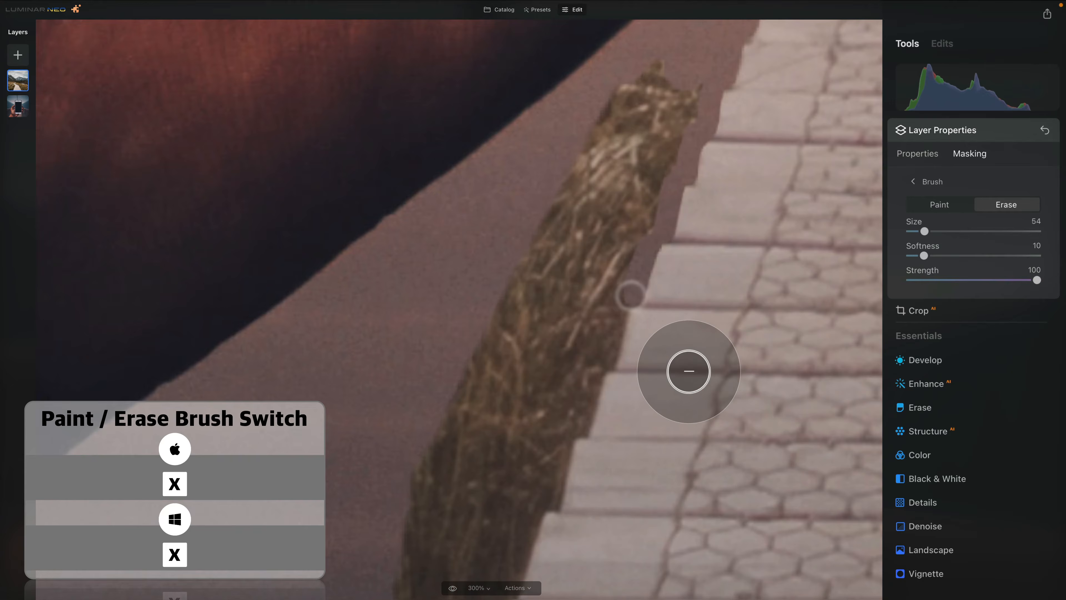
# Extend the narrow erased line with straight strokes past the next plank ends on the boardwalk's left side
pyautogui.press('space')
pyautogui.moveTo(680, 375); pyautogui.dragTo(807, 205)
pyautogui.moveTo(748, 139); pyautogui.dragTo(746, 139)
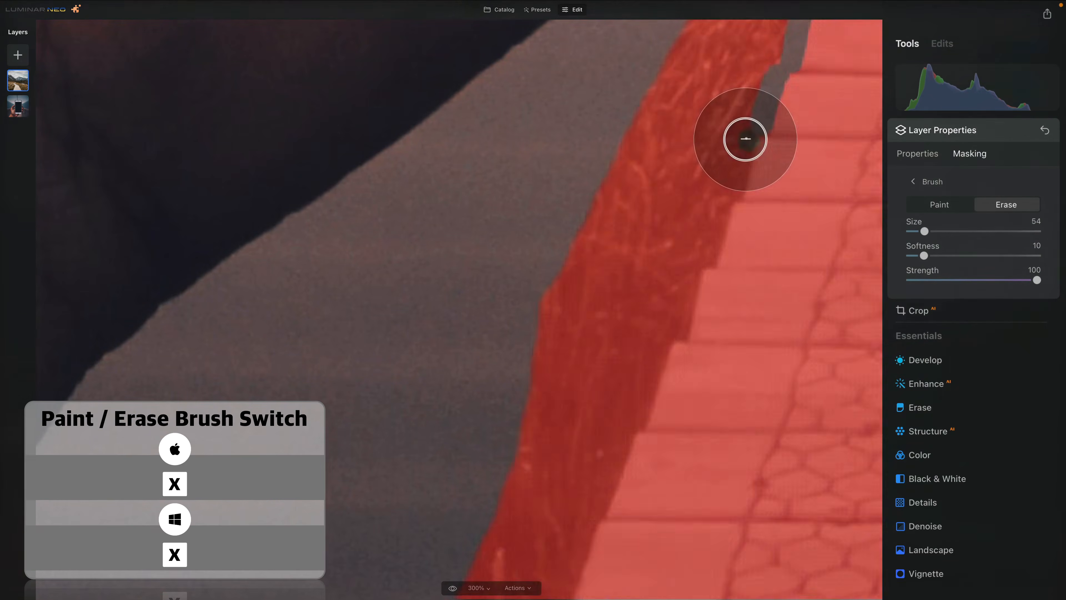
pyautogui.keyDown('shift'); pyautogui.click(721, 201); pyautogui.keyUp('shift')
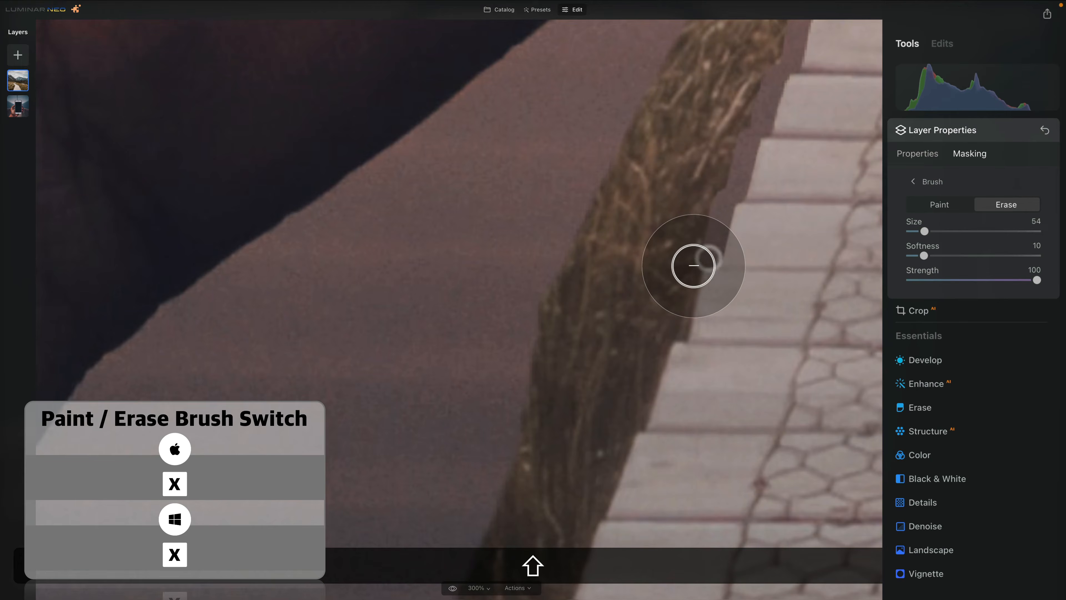
pyautogui.keyDown('shift'); pyautogui.click(693, 262); pyautogui.keyUp('shift')
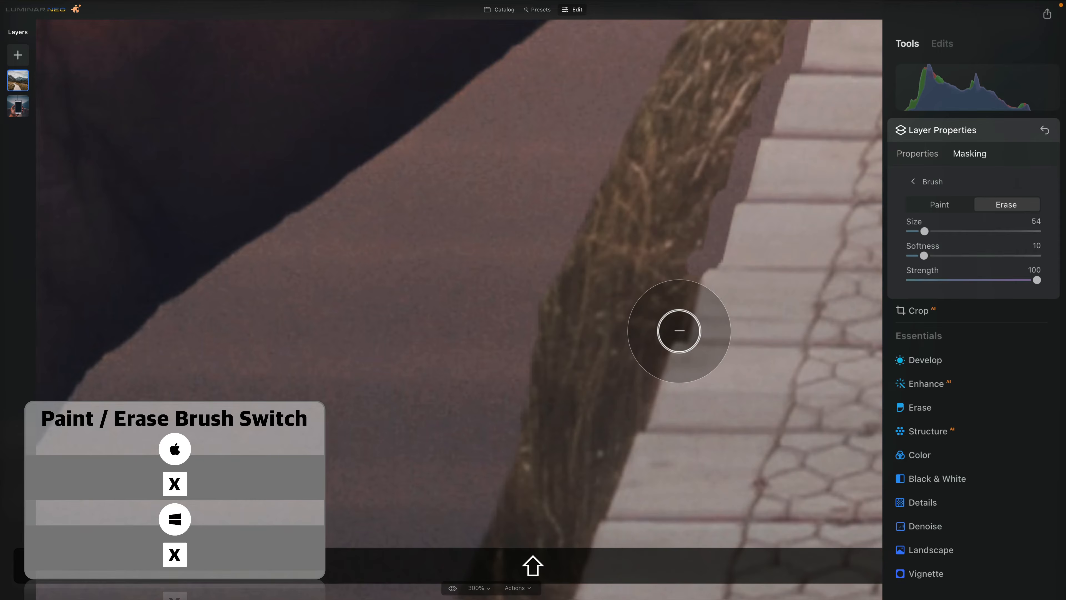
pyautogui.keyDown('shift'); pyautogui.click(676, 330); pyautogui.keyUp('shift')
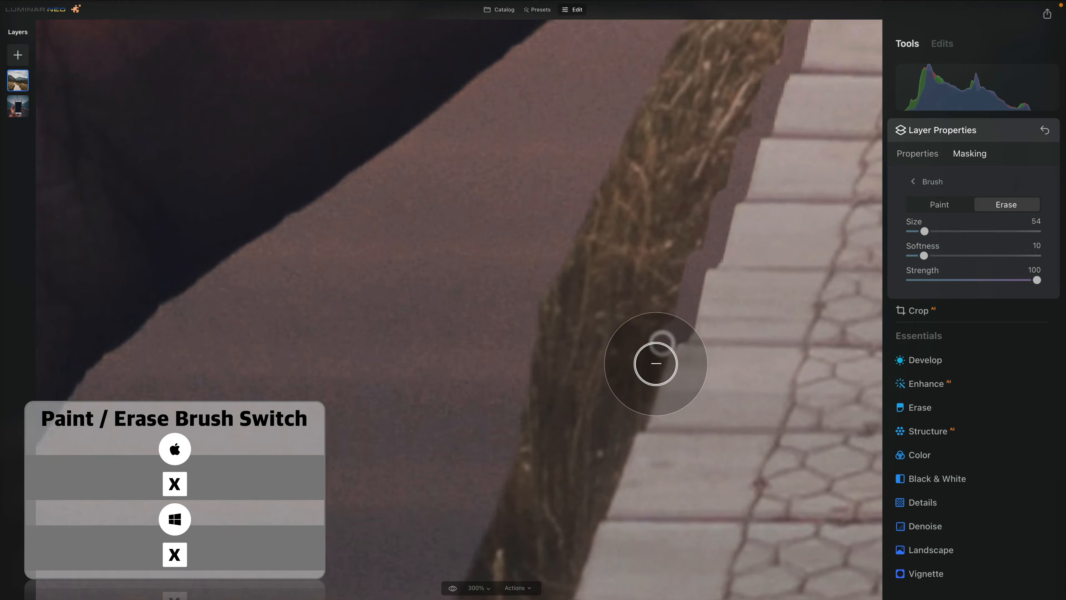
# Erase straight strokes along the lowest plank ends on the boardwalk's left, down to the photo's lower edge
pyautogui.press('space')
pyautogui.moveTo(654, 443)
pyautogui.mouseDown()
pyautogui.moveTo(870, 198)
pyautogui.moveTo(833, 162)
pyautogui.mouseUp()
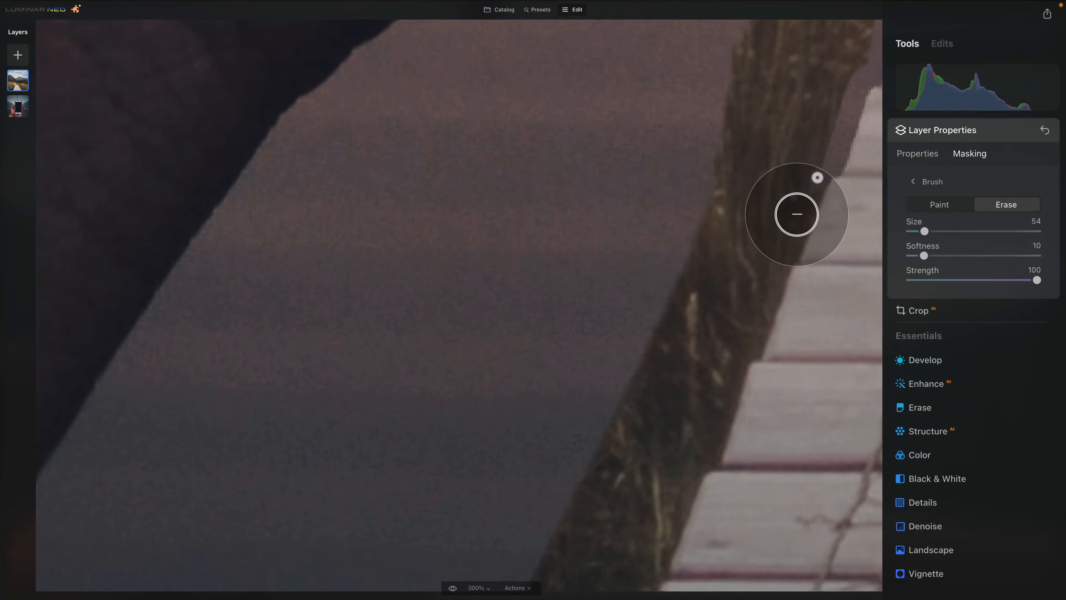
pyautogui.keyDown('shift'); pyautogui.click(785, 262); pyautogui.keyUp('shift')
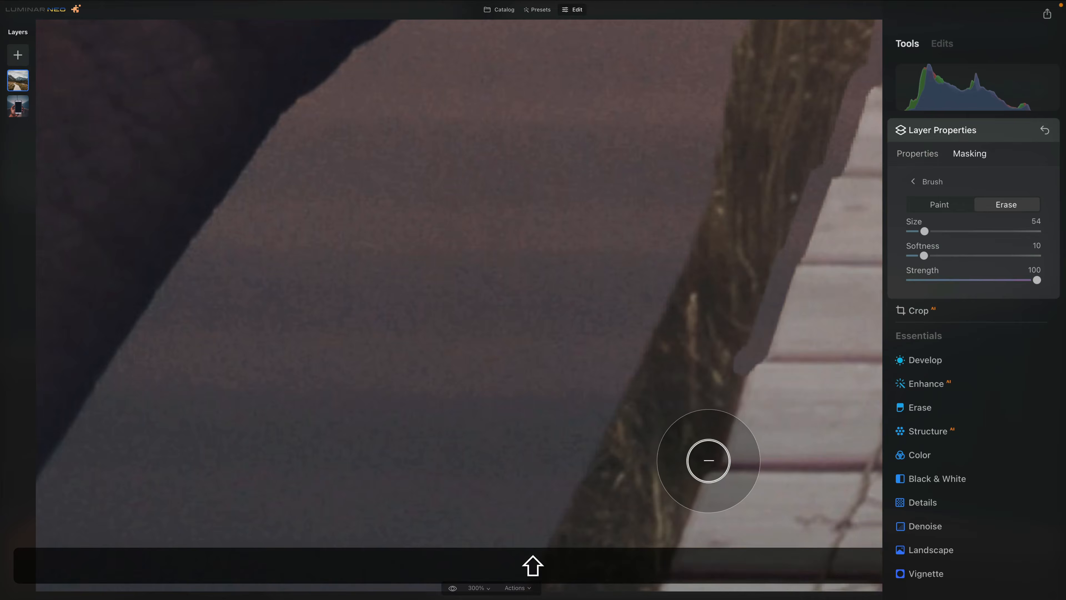
pyautogui.keyDown('shift'); pyautogui.click(708, 460); pyautogui.keyUp('shift')
pyautogui.hscroll(-2, 708, 517)
pyautogui.keyDown('shift'); pyautogui.click(712, 571); pyautogui.keyUp('shift')
# Enlarge the brush to size 174 and erase the remaining grass strip between the hand and the boardwalk's left side
pyautogui.press(']')
pyautogui.press(']')
pyautogui.press(']')
pyautogui.press(']')
pyautogui.press(']')
pyautogui.press(']')
pyautogui.press(']')
pyautogui.press(']')
pyautogui.press(']')
pyautogui.press(']')
pyautogui.press(']')
pyautogui.press(']')
pyautogui.moveTo(700, 367); pyautogui.dragTo(663, 458)
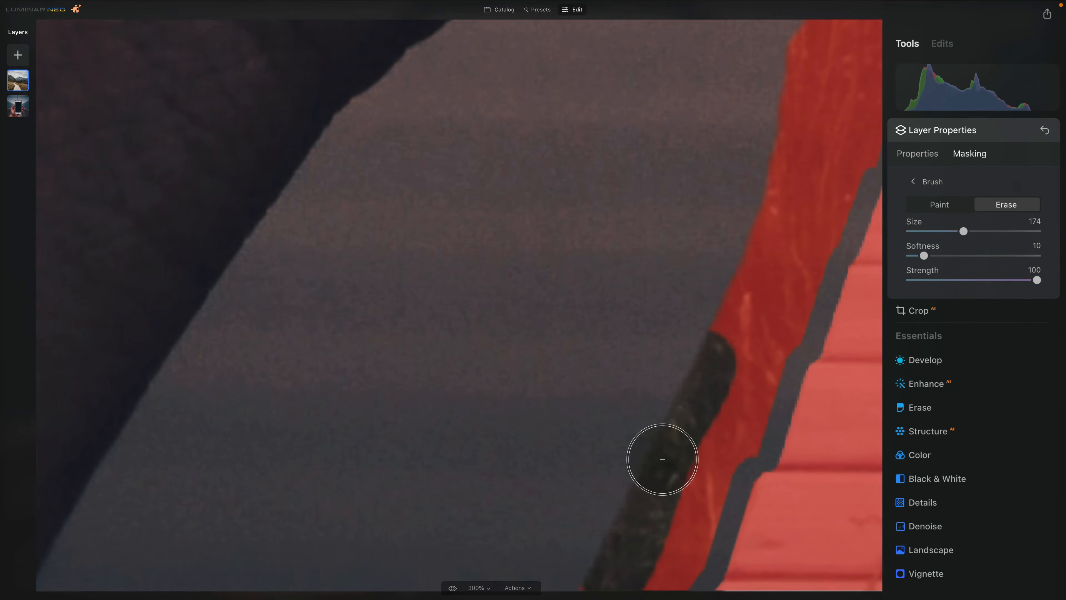
pyautogui.moveTo(732, 436); pyautogui.dragTo(765, 264)
pyautogui.moveTo(766, 264); pyautogui.dragTo(540, 478)
pyautogui.moveTo(569, 315)
pyautogui.mouseDown()
pyautogui.moveTo(550, 523)
pyautogui.moveTo(660, 209)
pyautogui.mouseUp()
pyautogui.moveTo(619, 306)
pyautogui.mouseDown()
pyautogui.moveTo(576, 259)
pyautogui.moveTo(684, 240)
pyautogui.mouseUp()
pyautogui.moveTo(613, 213)
pyautogui.mouseDown()
pyautogui.moveTo(502, 483)
pyautogui.moveTo(678, 161)
pyautogui.mouseUp()
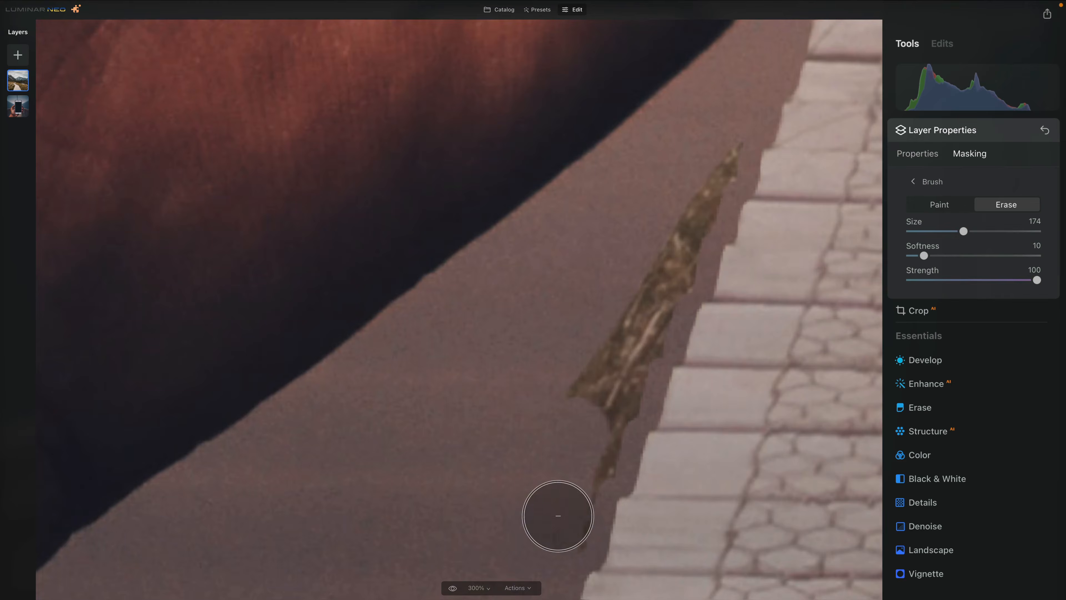
pyautogui.moveTo(584, 475)
pyautogui.mouseDown()
pyautogui.moveTo(635, 282)
pyautogui.moveTo(628, 326)
pyautogui.mouseUp()
# With a size 78 brush, erase the grass over the phone's lower bezel between the screen edge and the boardwalk's right side
pyautogui.press('super+minus')
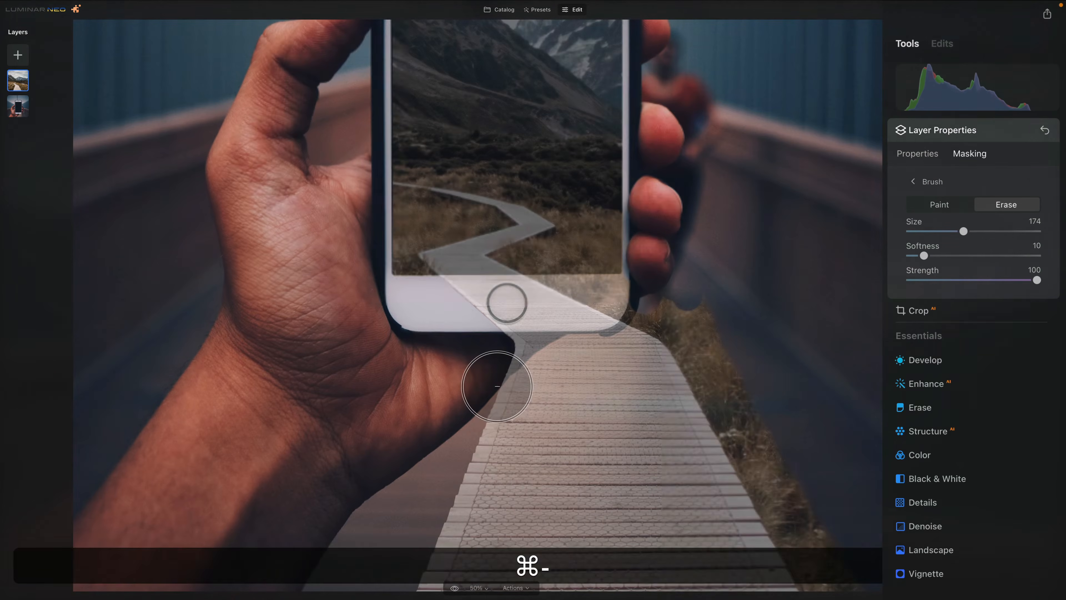
pyautogui.press('super+plus')
pyautogui.press('super+plus')
pyautogui.press('super+plus')
pyautogui.press('[')
pyautogui.press('[')
pyautogui.press('[')
pyautogui.press('[')
pyautogui.press('[')
pyautogui.moveTo(272, 231); pyautogui.dragTo(768, 221)
pyautogui.click(729, 464)
pyautogui.keyDown('shift'); pyautogui.click(280, 246); pyautogui.keyUp('shift')
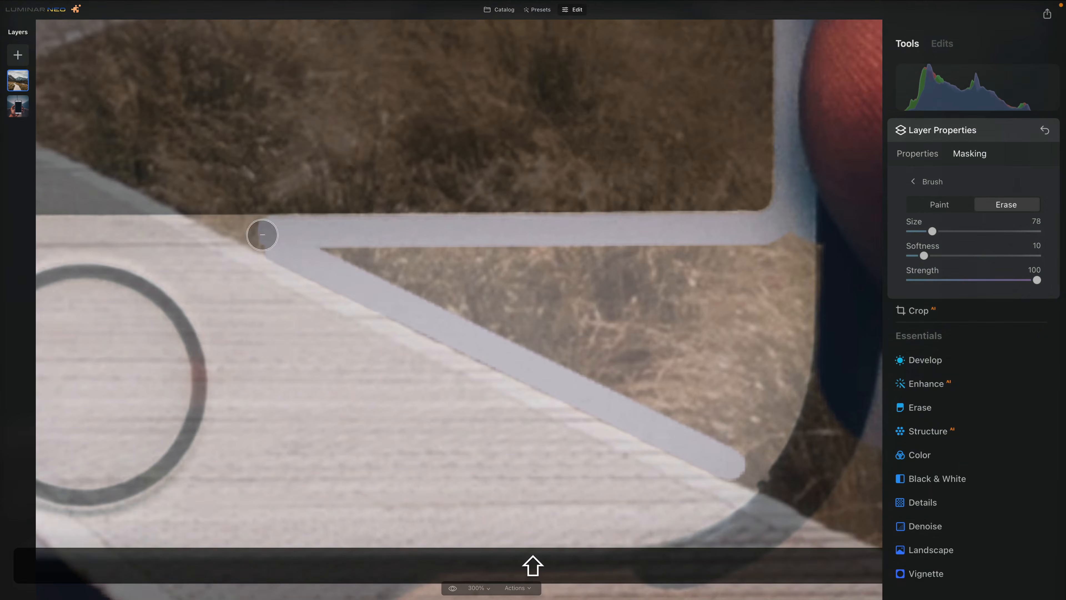
pyautogui.moveTo(285, 254); pyautogui.dragTo(784, 275)
# Enlarge the brush to size 150 and erase the grass around the phone's lower-right corner and the background beside it
pyautogui.press(']')
pyautogui.press(']')
pyautogui.press(']')
pyautogui.press(']')
pyautogui.moveTo(790, 260)
pyautogui.mouseDown()
pyautogui.moveTo(589, 332)
pyautogui.moveTo(859, 391)
pyautogui.mouseUp()
pyautogui.moveTo(840, 462); pyautogui.dragTo(411, 205)
pyautogui.moveTo(500, 210); pyautogui.dragTo(701, 160)
pyautogui.moveTo(630, 294); pyautogui.dragTo(436, 181)
# Erase straight strokes of grass along the boardwalk's right edge from below the phone toward the lower planks
pyautogui.click(359, 184)
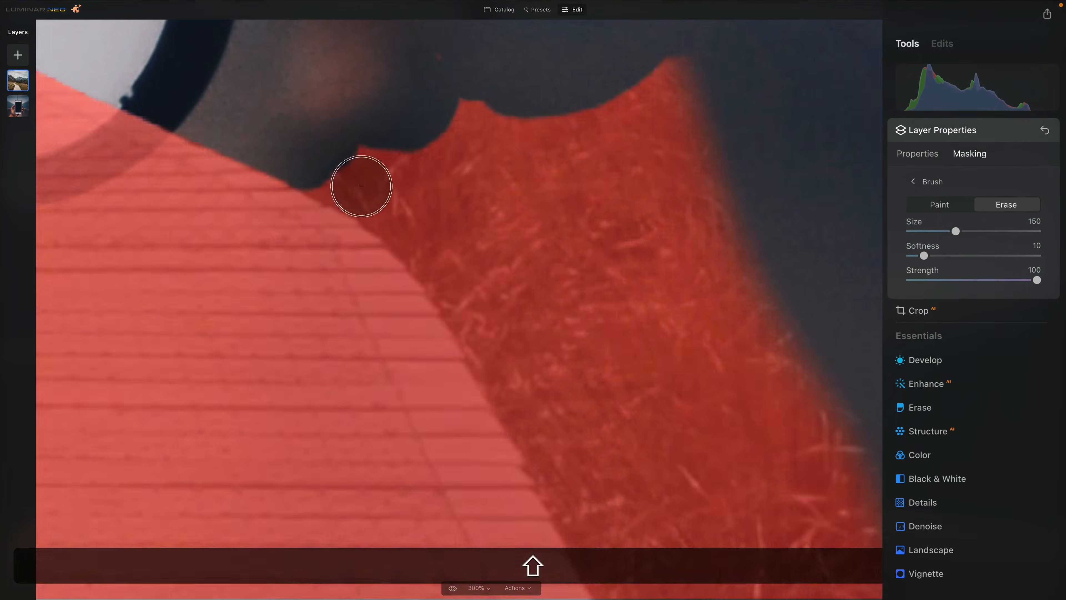
pyautogui.keyDown('shift'); pyautogui.click(566, 445); pyautogui.keyUp('shift')
pyautogui.moveTo(643, 549); pyautogui.dragTo(488, 147)
pyautogui.keyDown('shift'); pyautogui.click(607, 341); pyautogui.keyUp('shift')
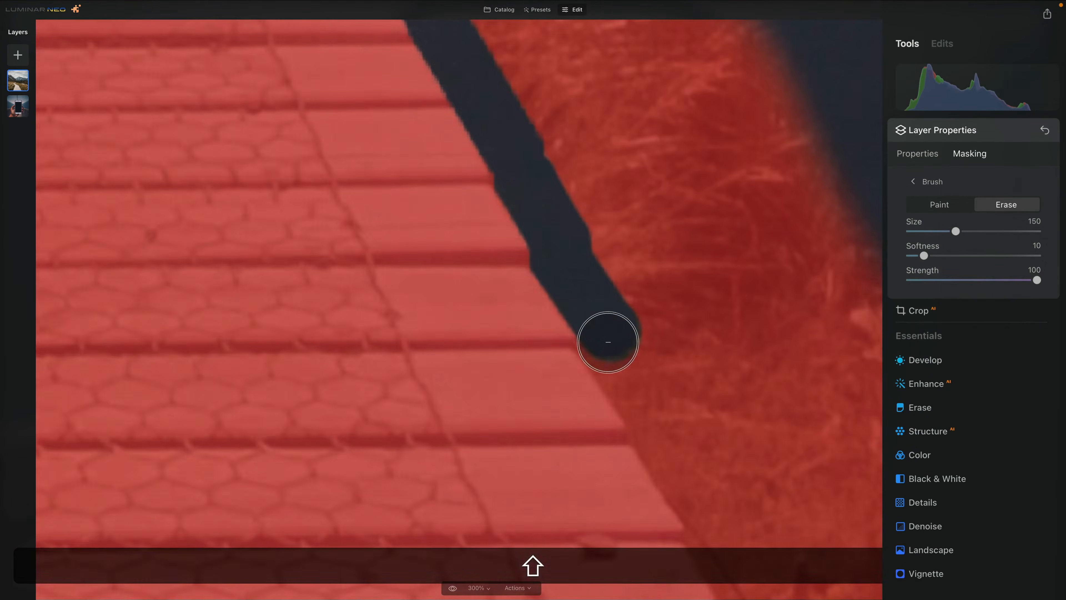
pyautogui.moveTo(607, 341)
pyautogui.mouseDown()
pyautogui.moveTo(590, 416)
pyautogui.moveTo(488, 477)
pyautogui.mouseUp()
# Enlarge the brush to size 318 and erase the remaining grass from the background to the right of the boardwalk
pyautogui.press(']')
pyautogui.press(']')
pyautogui.press(']')
pyautogui.press(']')
pyautogui.press(']')
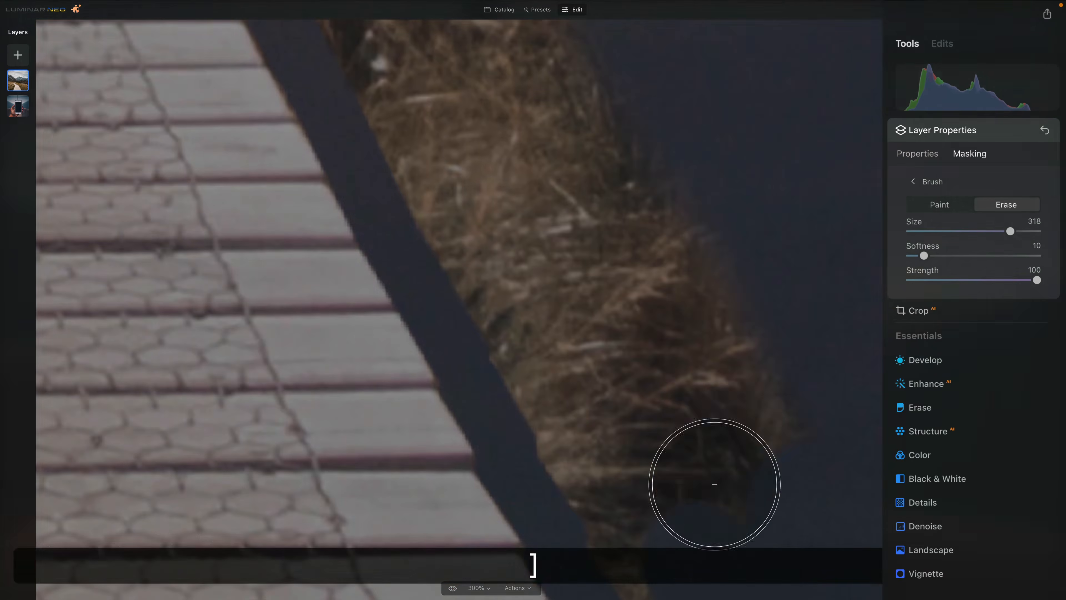
pyautogui.moveTo(714, 476); pyautogui.dragTo(658, 411)
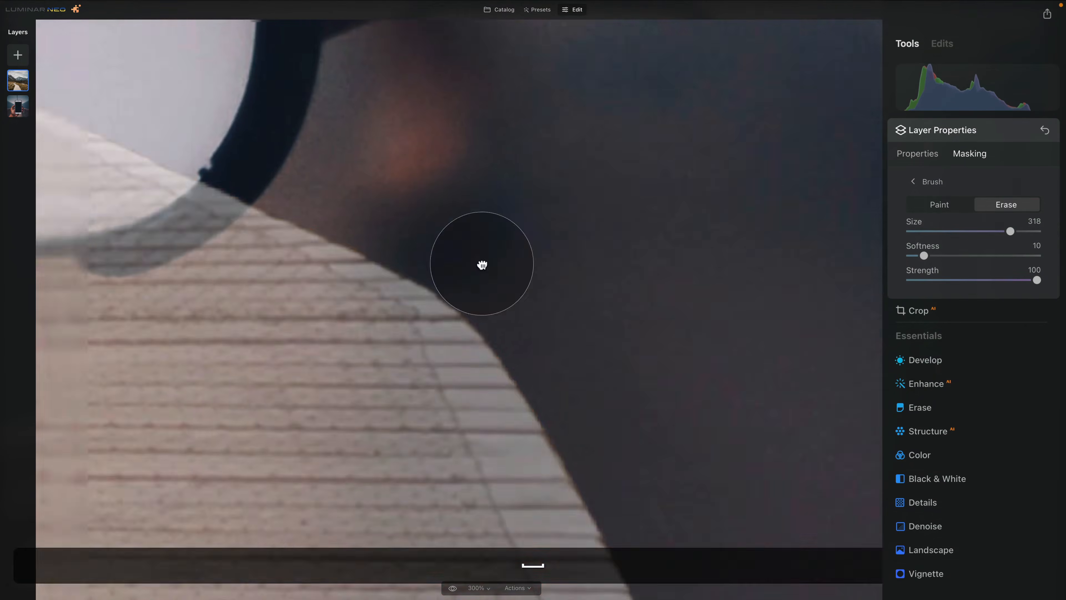
# With a much smaller brush, erase the leftover grass just below the phone screen's lower edge beside the boardwalk's right side
pyautogui.press('[')
pyautogui.press('[')
pyautogui.press('[')
pyautogui.press('[')
pyautogui.press('[')
pyautogui.press('[')
pyautogui.press('[')
pyautogui.press('[')
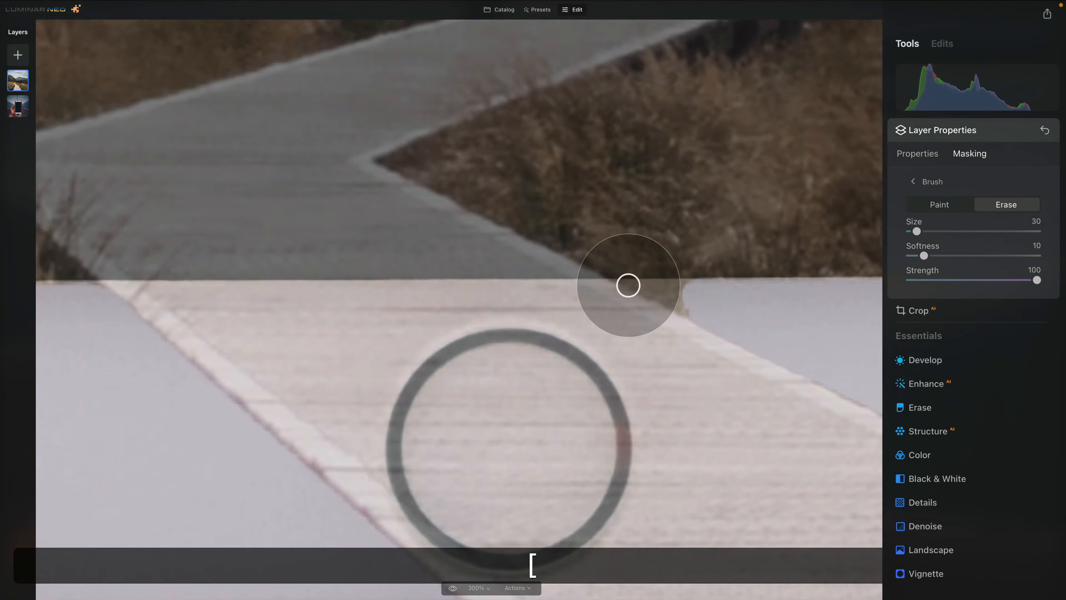
pyautogui.press('shift')
pyautogui.press('super+equal')
pyautogui.press('super+equal')
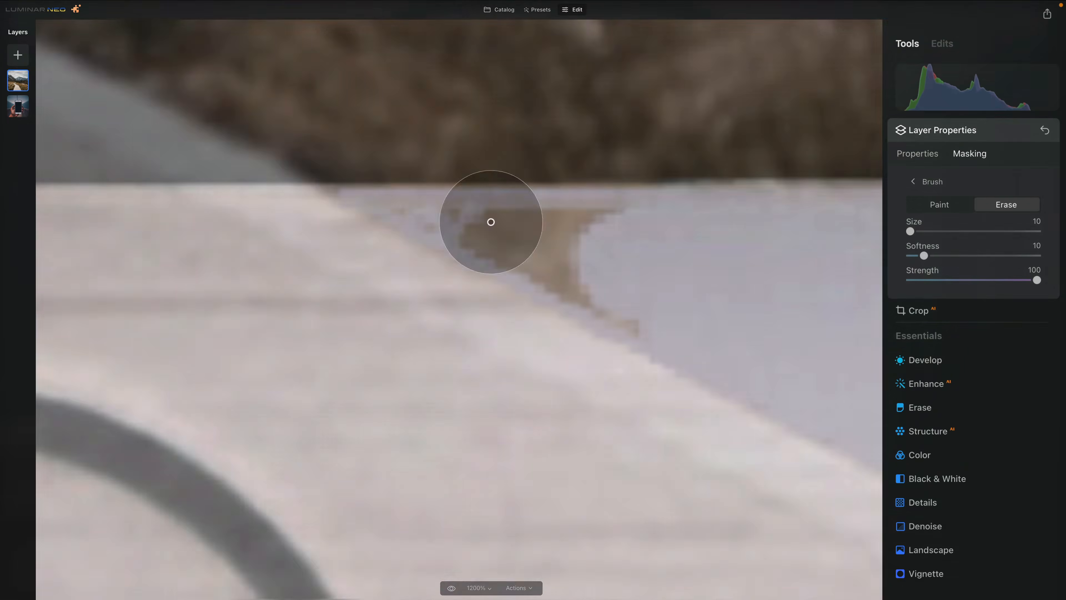
pyautogui.press(']')
pyautogui.press(']')
pyautogui.press(']')
# Set the path layer's opacity to 100
pyautogui.press('super+0')
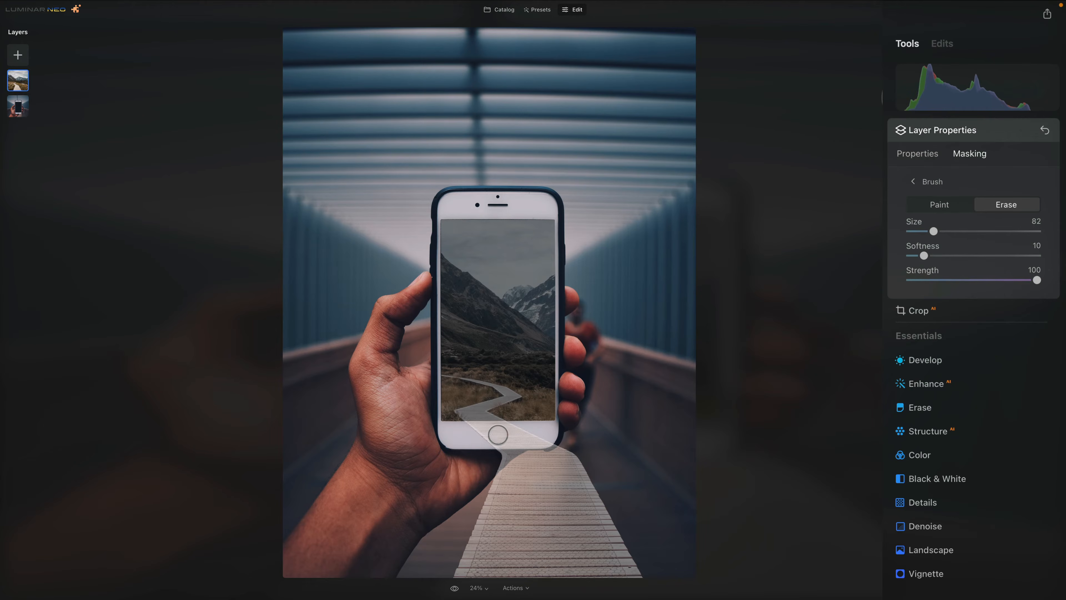
pyautogui.click(917, 154)
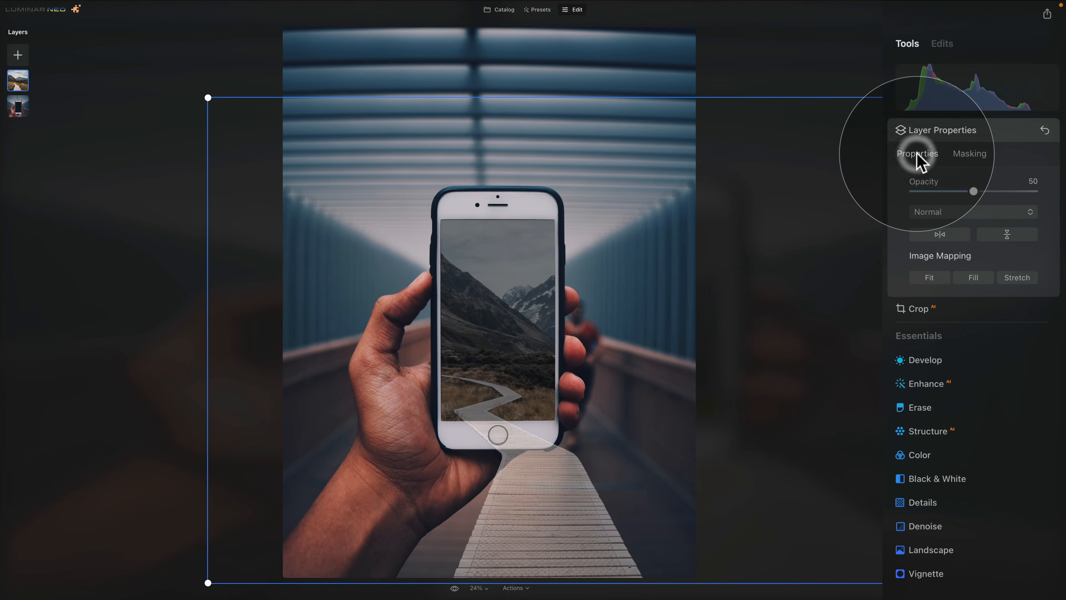
pyautogui.moveTo(972, 192); pyautogui.dragTo(1034, 191)
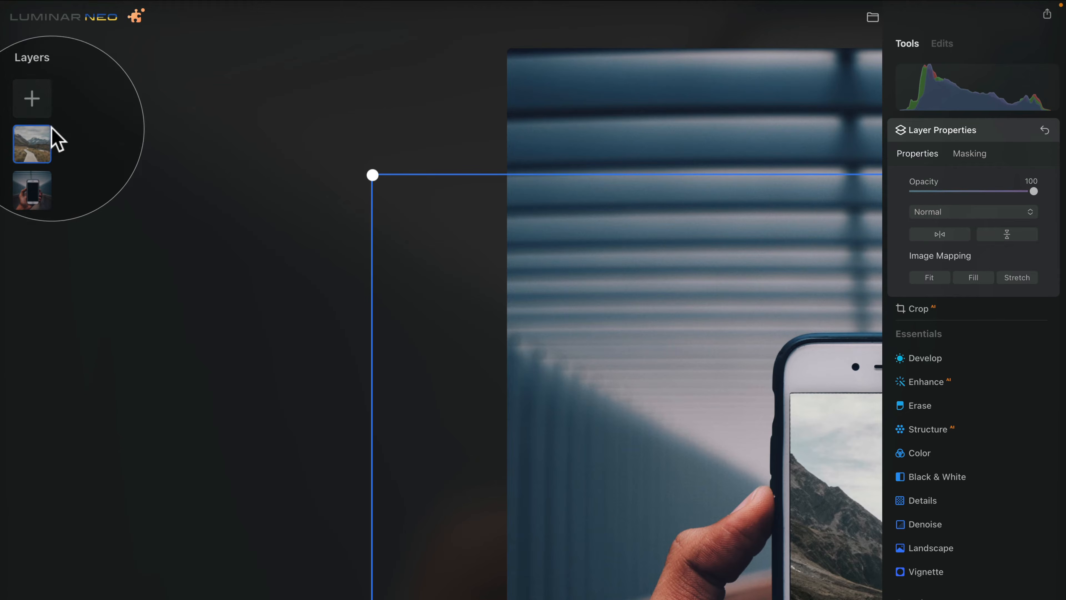
# Add the solid black image as a new layer and shift it down to cover the lower phone, hand and boardwalk
pyautogui.click(41, 100)
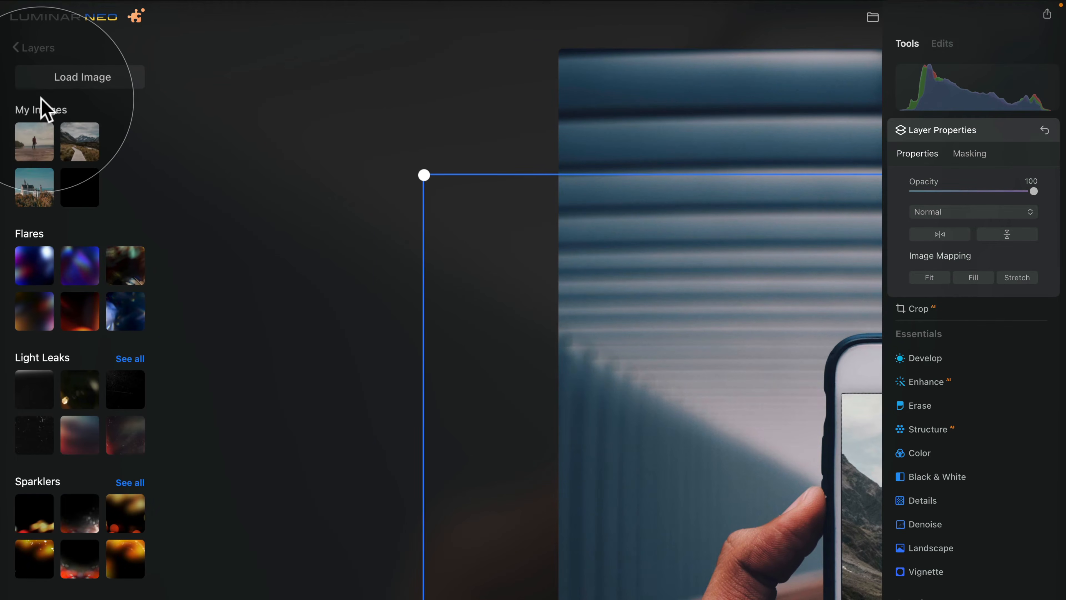
pyautogui.click(84, 181)
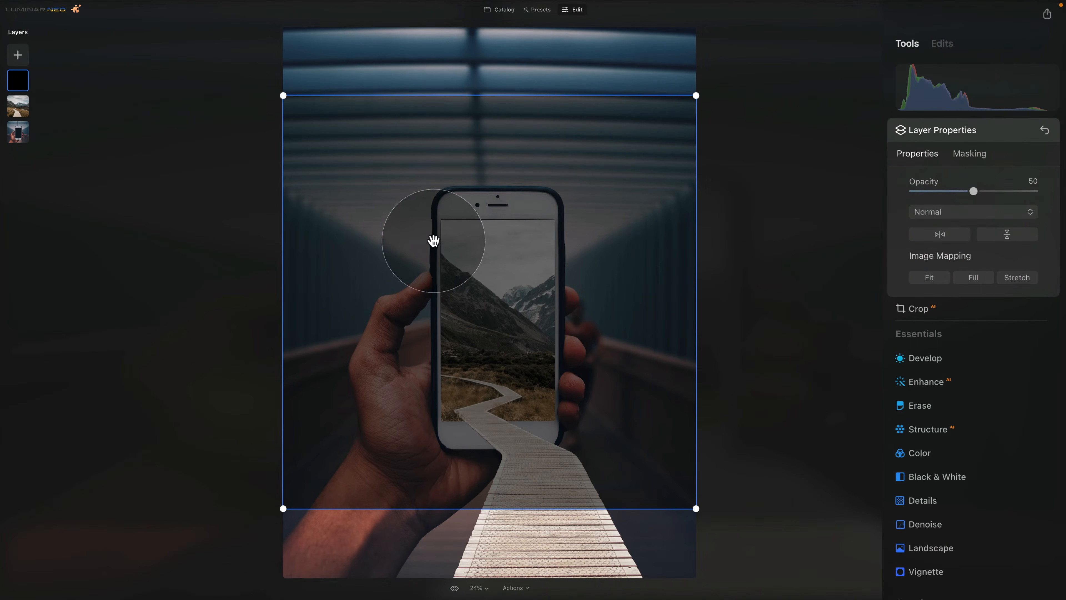
pyautogui.moveTo(396, 175); pyautogui.dragTo(417, 288)
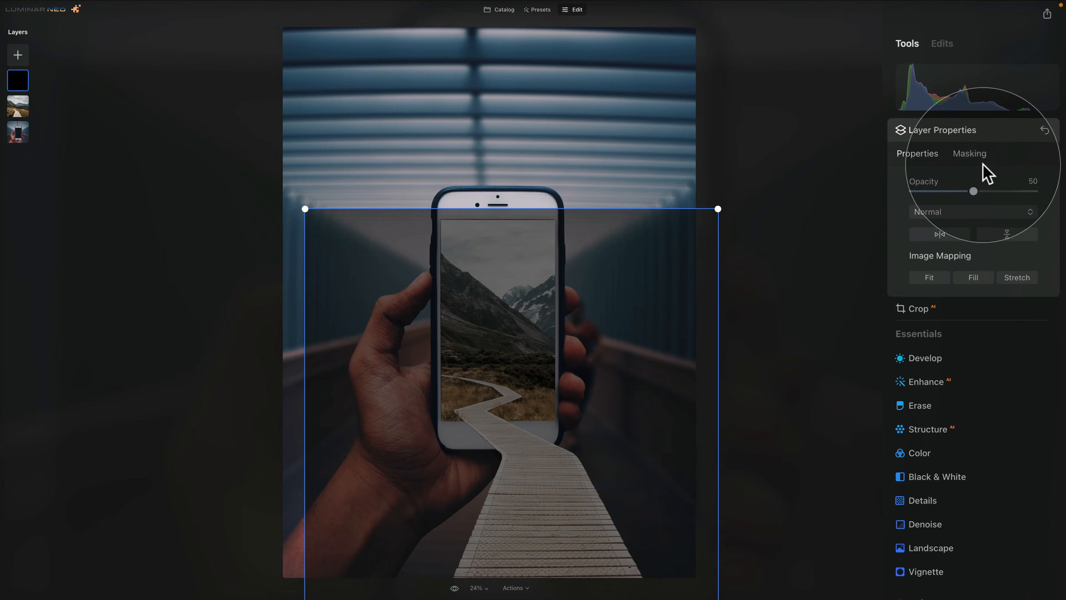
# Set the black layer's opacity to 100 and hide the layer completely by filling and inverting its mask
pyautogui.moveTo(973, 191); pyautogui.dragTo(1045, 197)
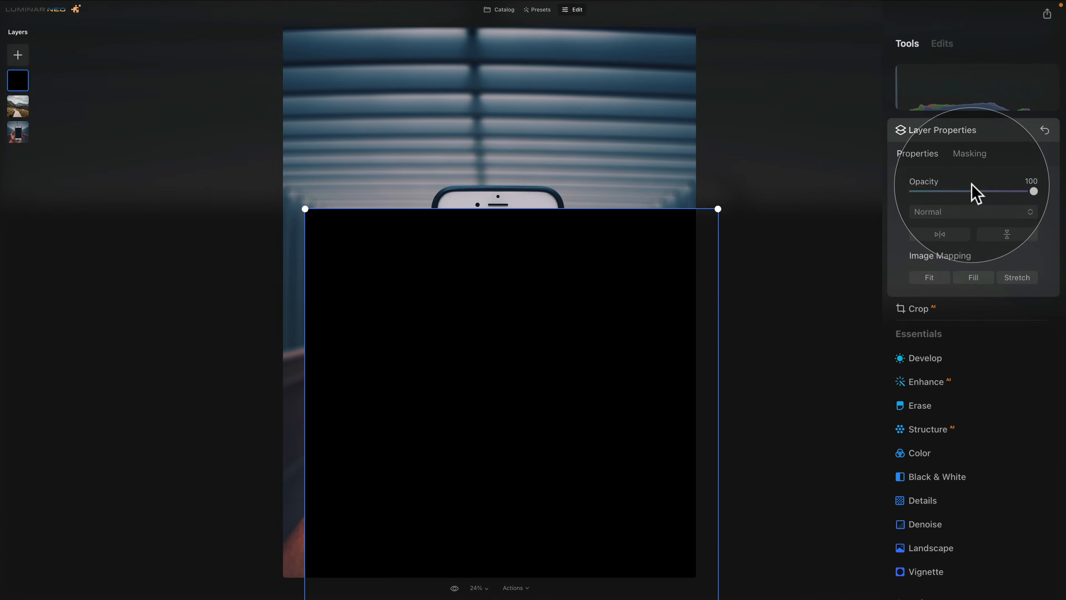
pyautogui.click(964, 155)
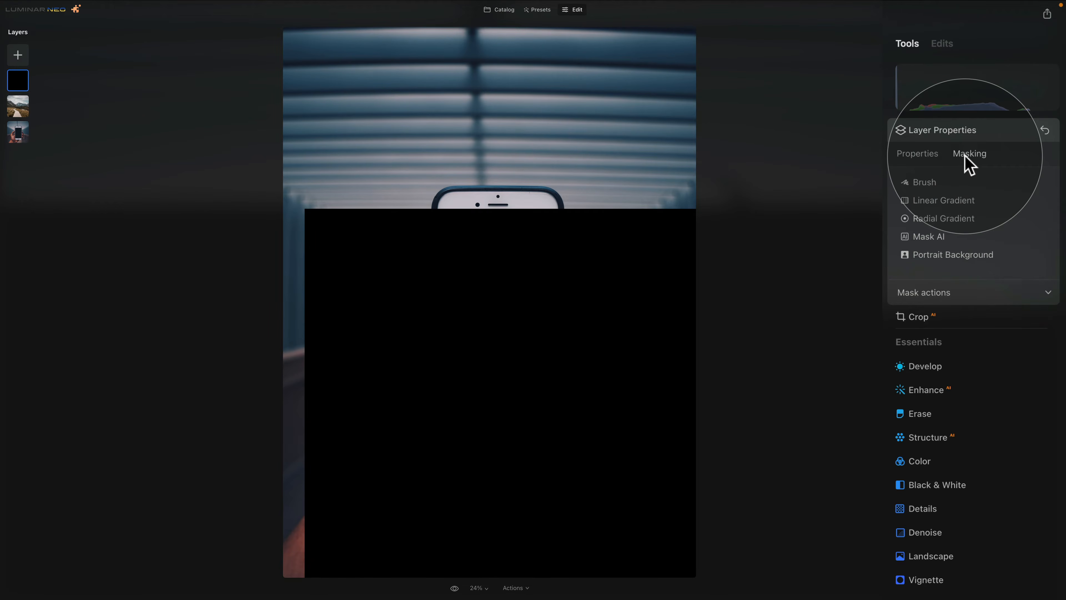
pyautogui.click(980, 294)
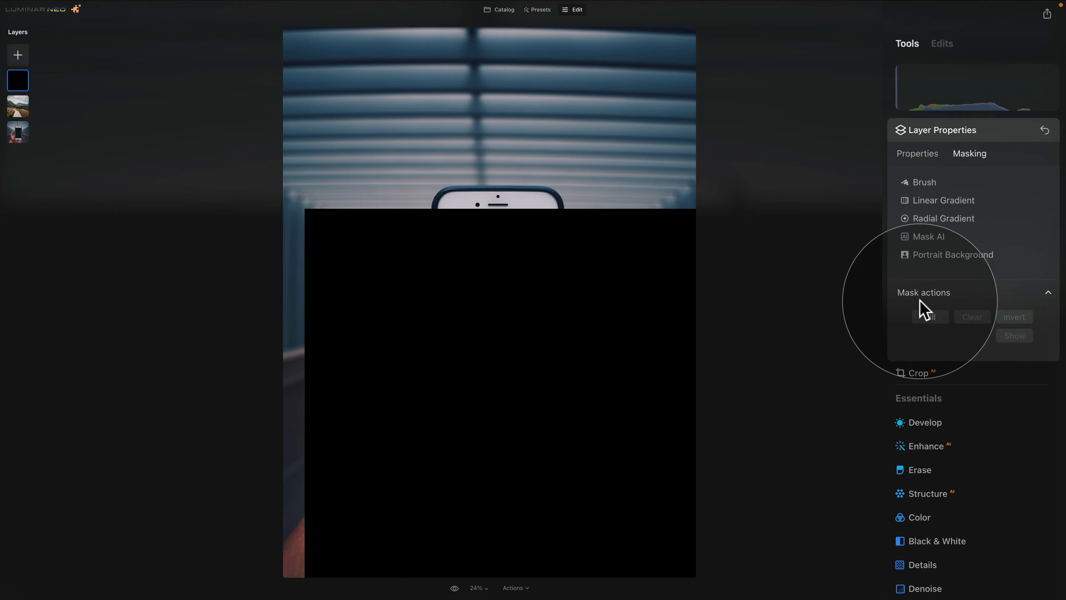
pyautogui.click(925, 318)
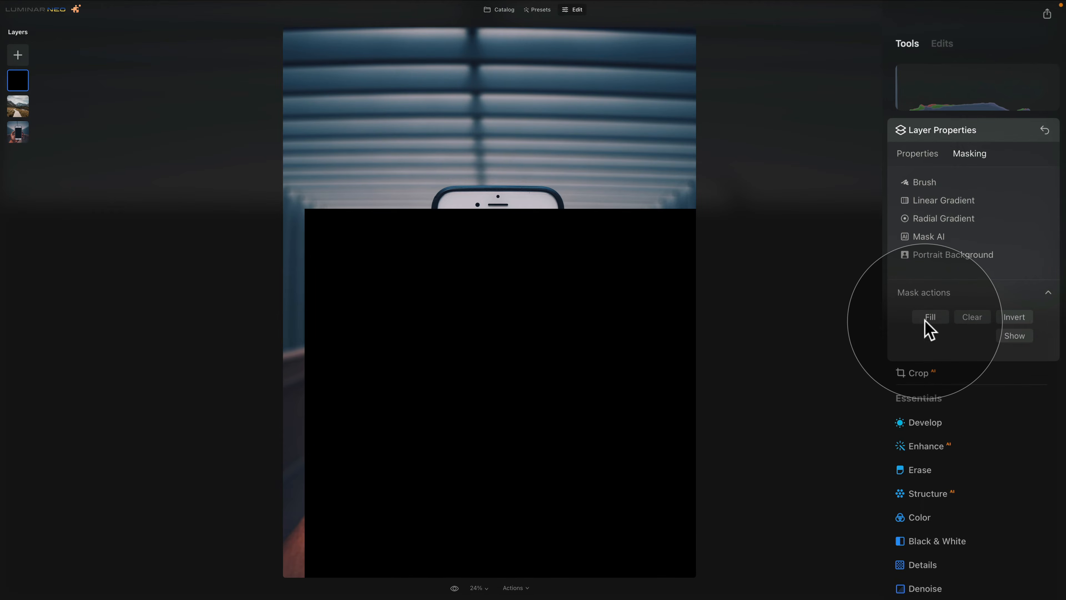
pyautogui.click(1009, 319)
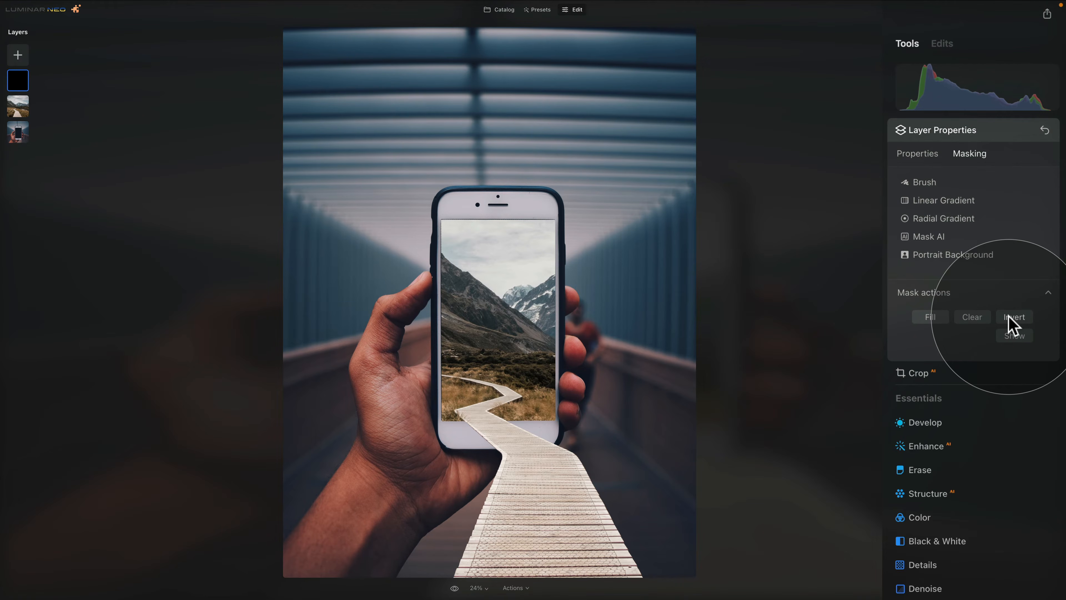
# With a size 133, softness 100 brush, paint a straight black shadow stroke from the phone screen's lower edge to the palm beside the boardwalk
pyautogui.click(925, 184)
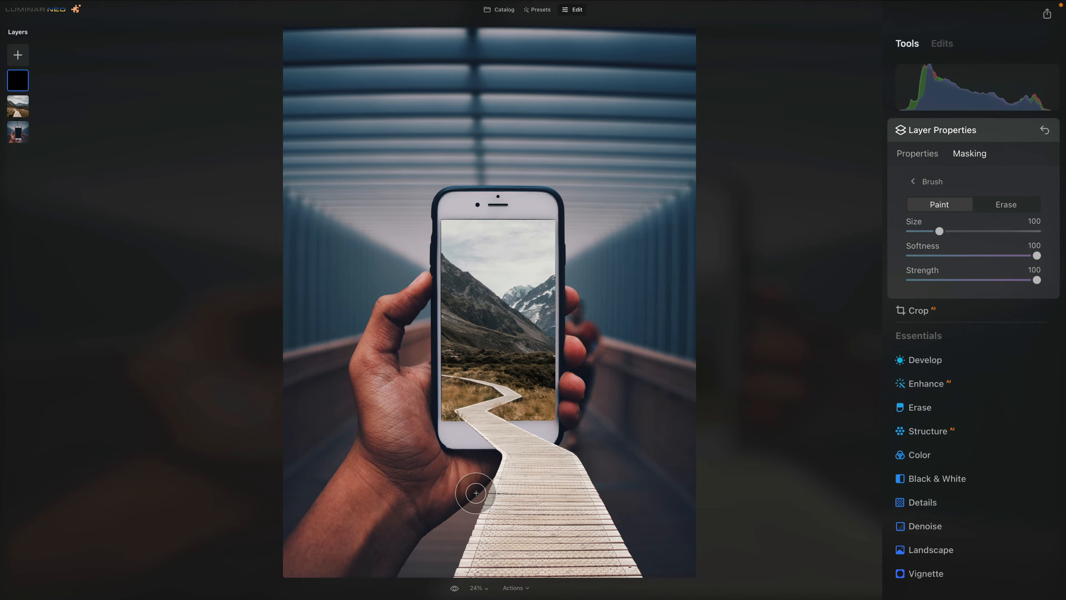
pyautogui.press('super')
pyautogui.press('super+equal')
pyautogui.press('super+equal')
pyautogui.press('super+equal')
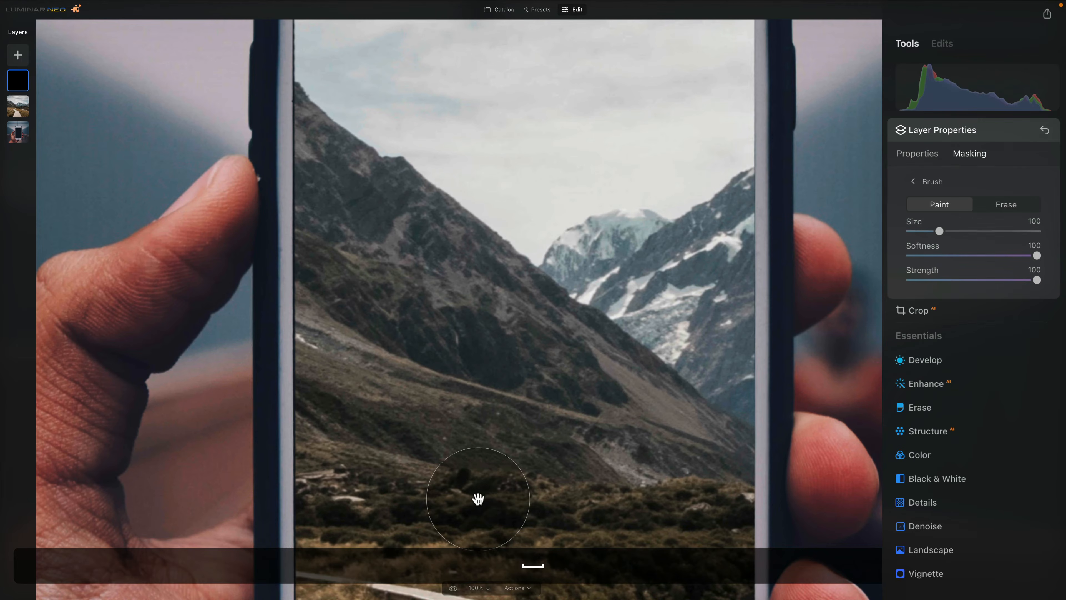
pyautogui.moveTo(478, 498); pyautogui.dragTo(537, 196)
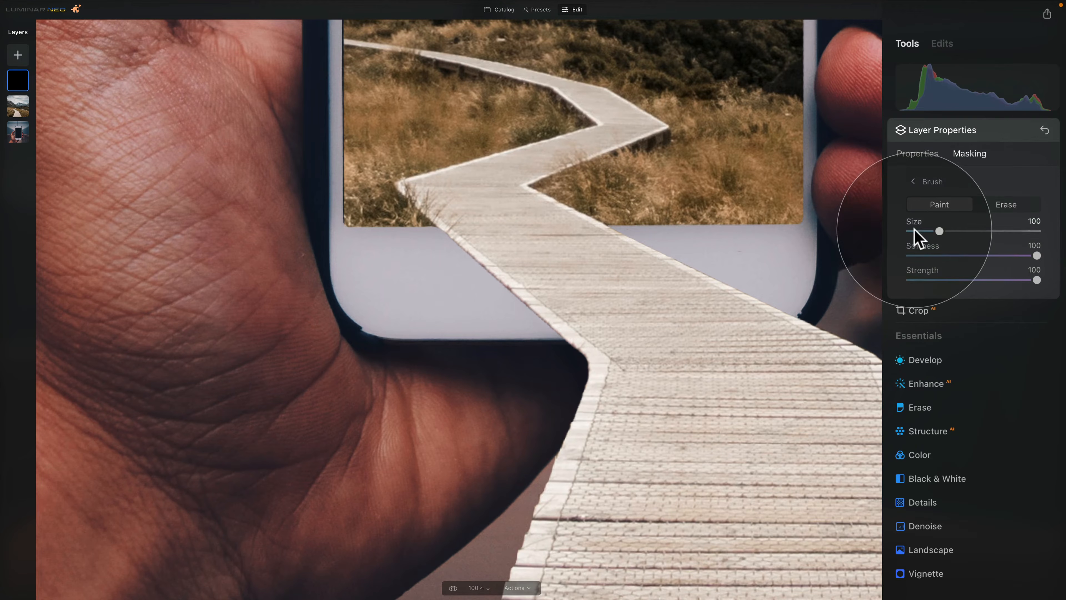
pyautogui.moveTo(939, 231); pyautogui.dragTo(950, 231)
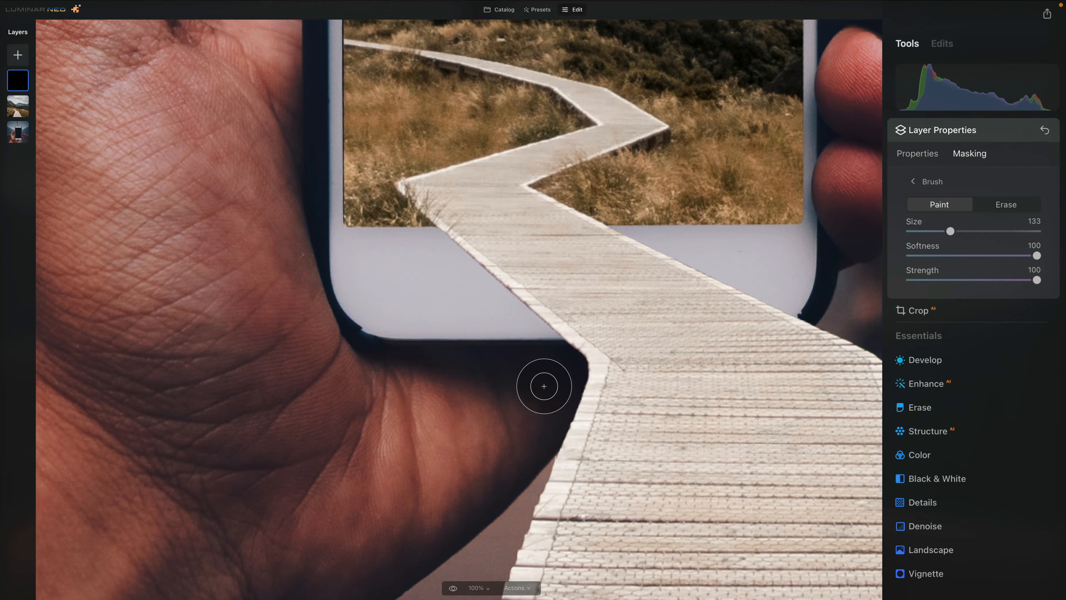
pyautogui.moveTo(544, 386); pyautogui.dragTo(574, 371)
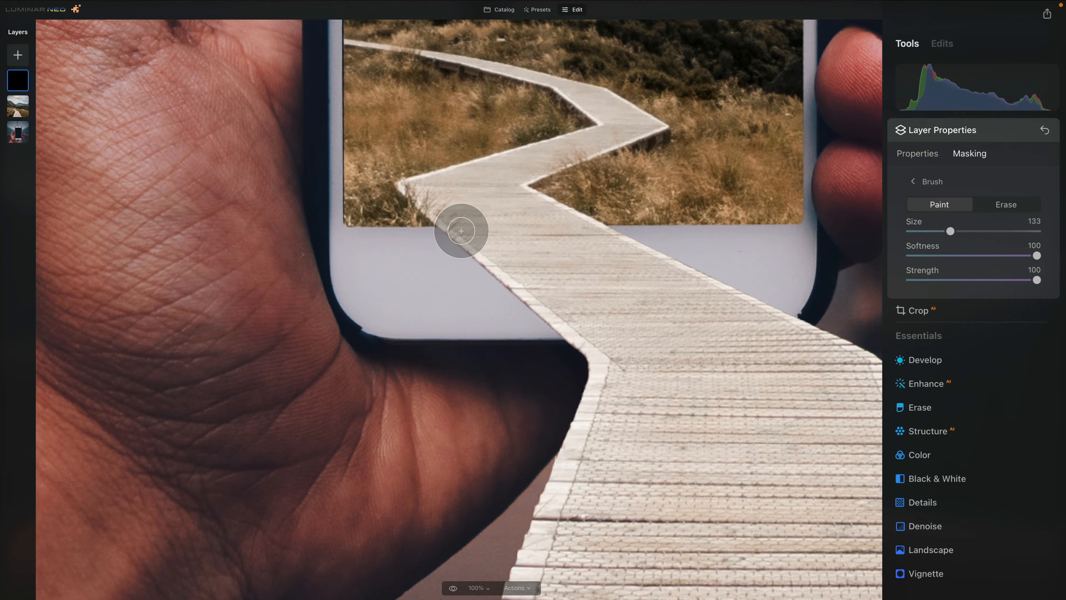
pyautogui.click(463, 231)
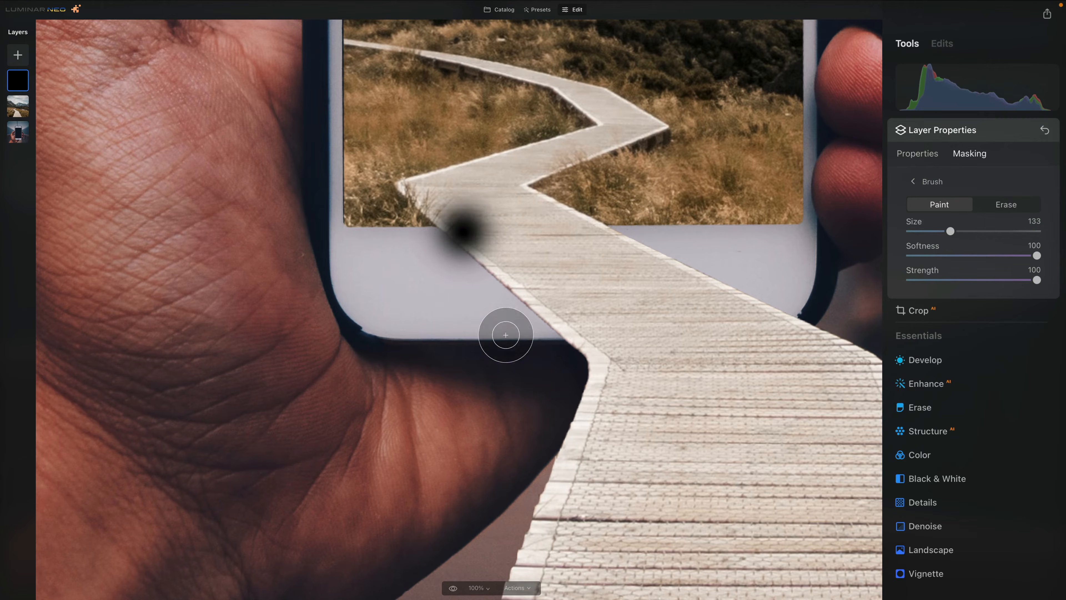
pyautogui.press('shift')
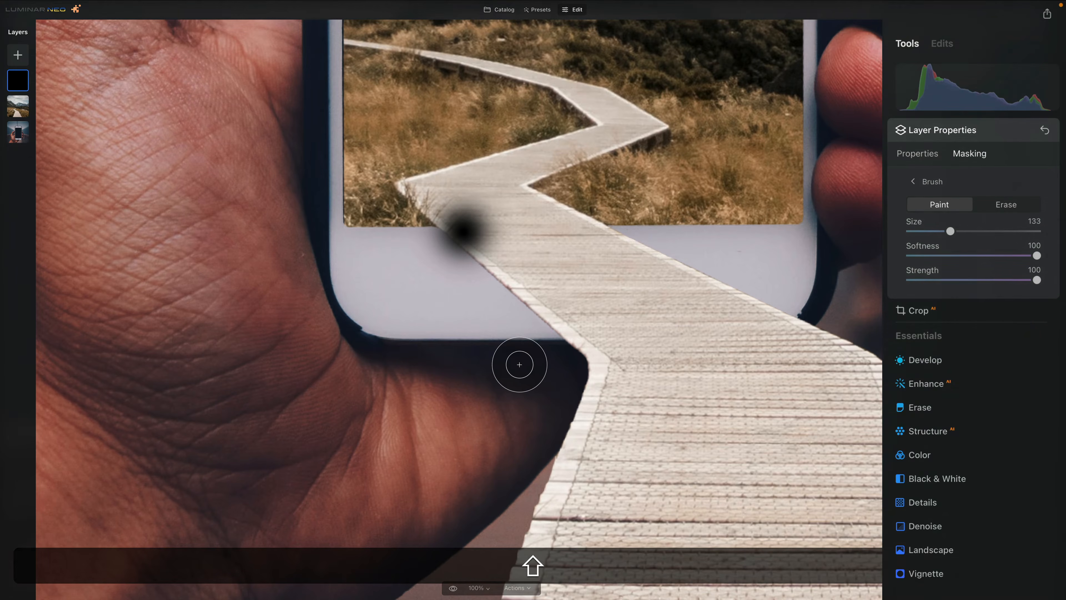
pyautogui.keyDown('shift'); pyautogui.click(572, 442); pyautogui.keyUp('shift')
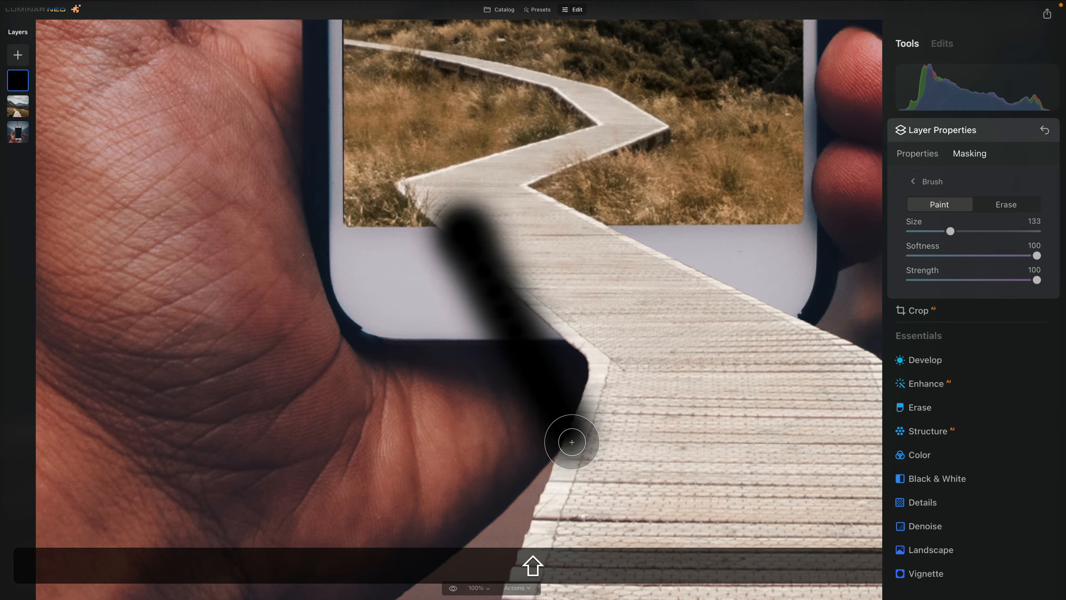
# Extend the painted shadow onto the boardwalk's left edge and move the black layer beneath the path layer
pyautogui.moveTo(509, 254)
pyautogui.mouseDown()
pyautogui.moveTo(587, 398)
pyautogui.moveTo(558, 323)
pyautogui.moveTo(569, 352)
pyautogui.moveTo(560, 365)
pyautogui.moveTo(539, 304)
pyautogui.moveTo(577, 340)
pyautogui.mouseUp()
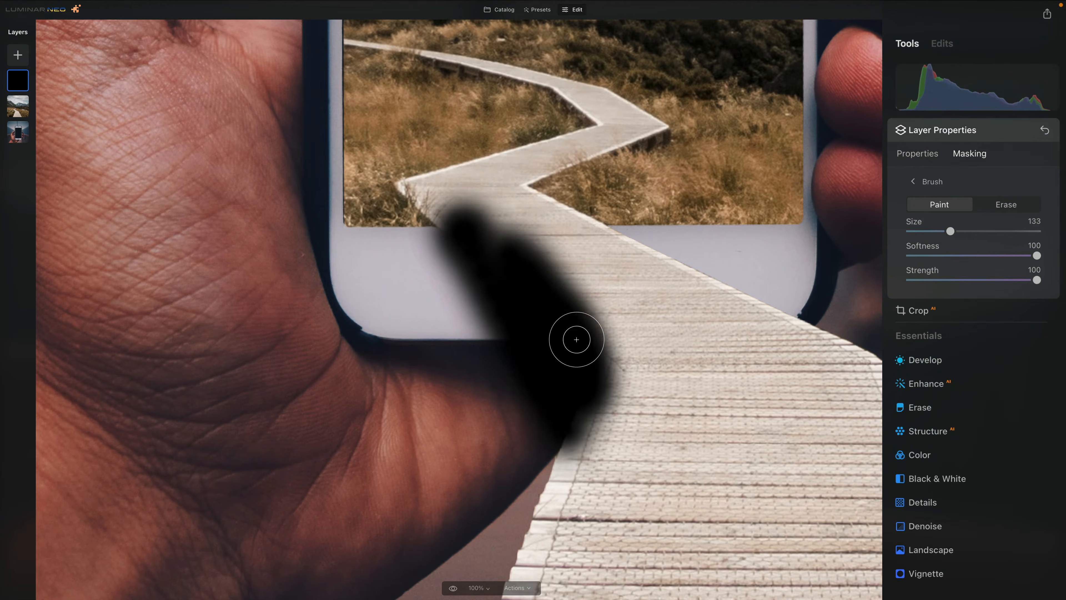
pyautogui.moveTo(506, 246); pyautogui.dragTo(512, 254)
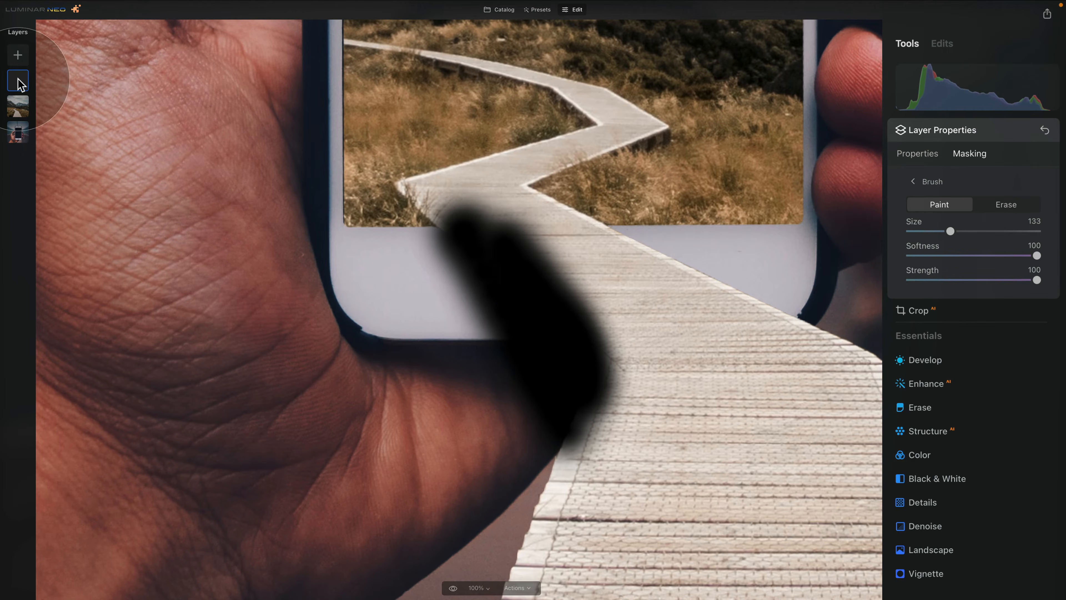
pyautogui.moveTo(18, 79); pyautogui.dragTo(15, 114)
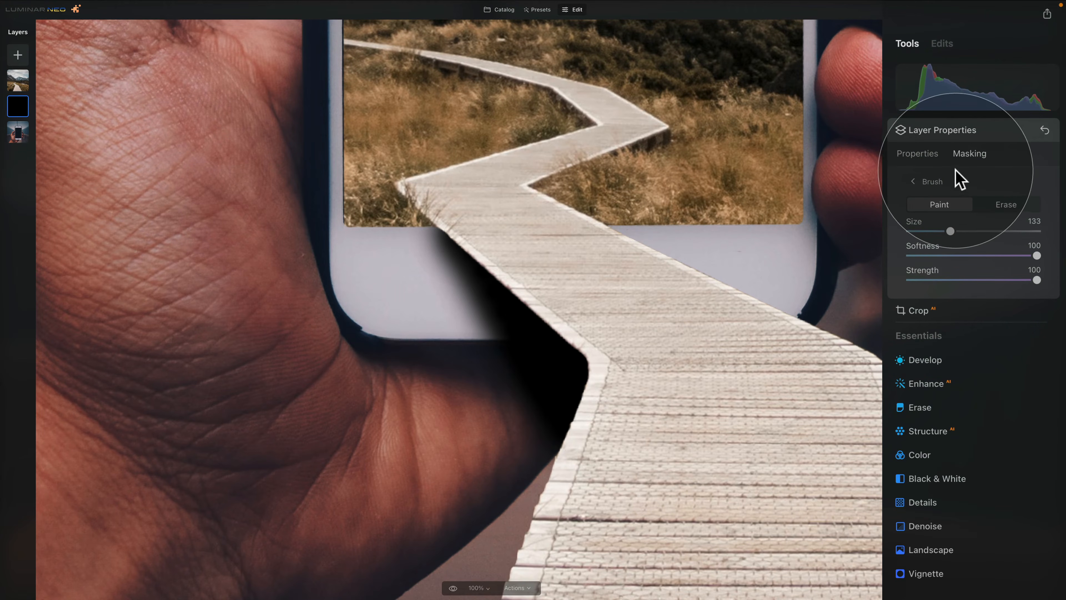
# Soften the boardwalk's shadow by setting the black layer's opacity to 46
pyautogui.click(934, 154)
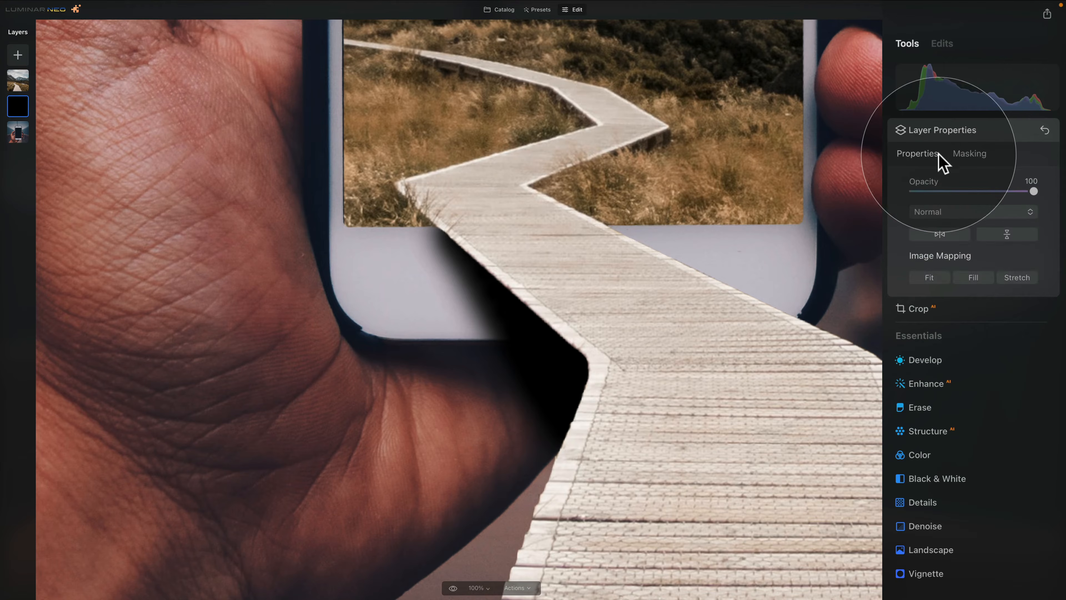
pyautogui.moveTo(1033, 191); pyautogui.dragTo(953, 194)
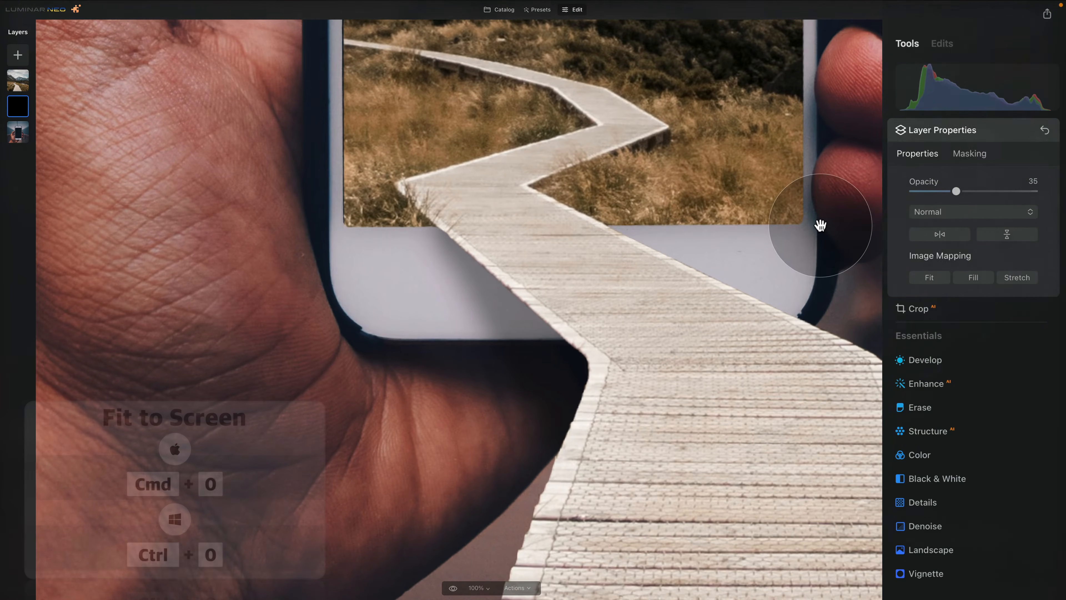
pyautogui.press('super+0')
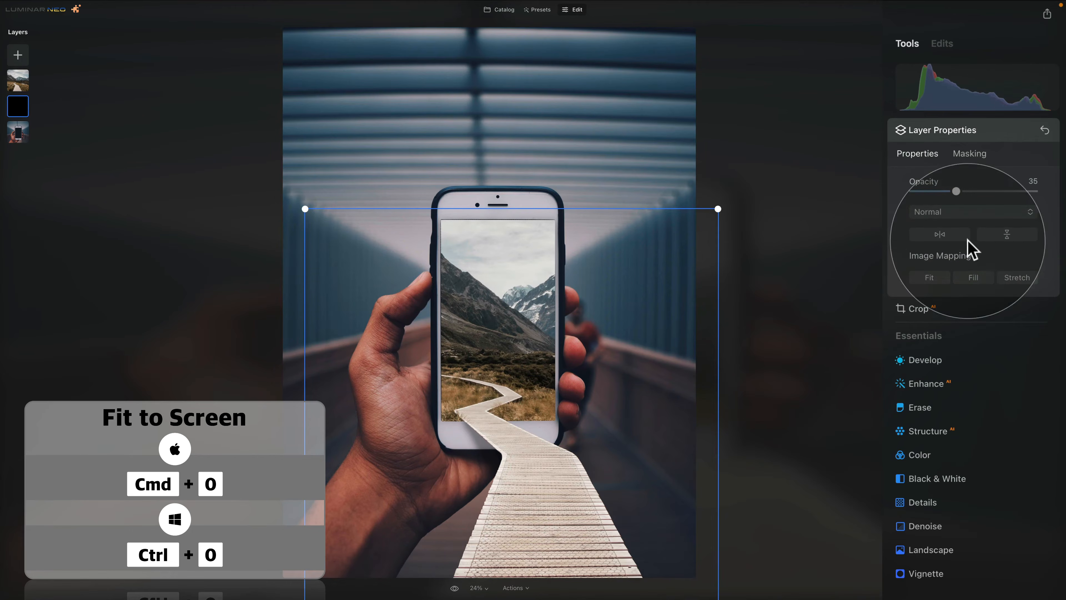
pyautogui.moveTo(956, 191); pyautogui.dragTo(960, 192)
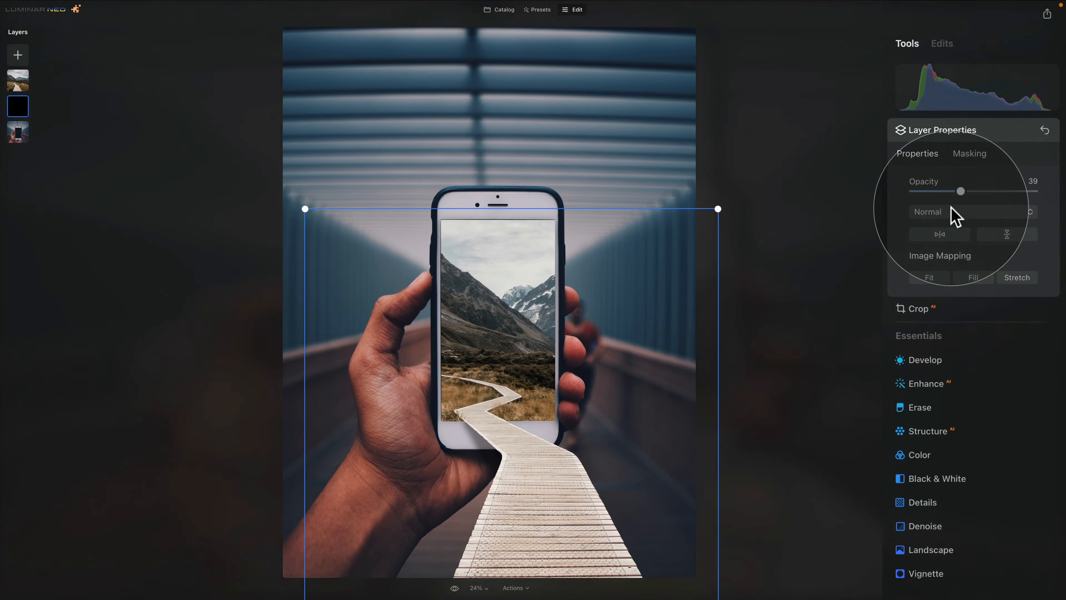
pyautogui.moveTo(962, 192); pyautogui.dragTo(967, 192)
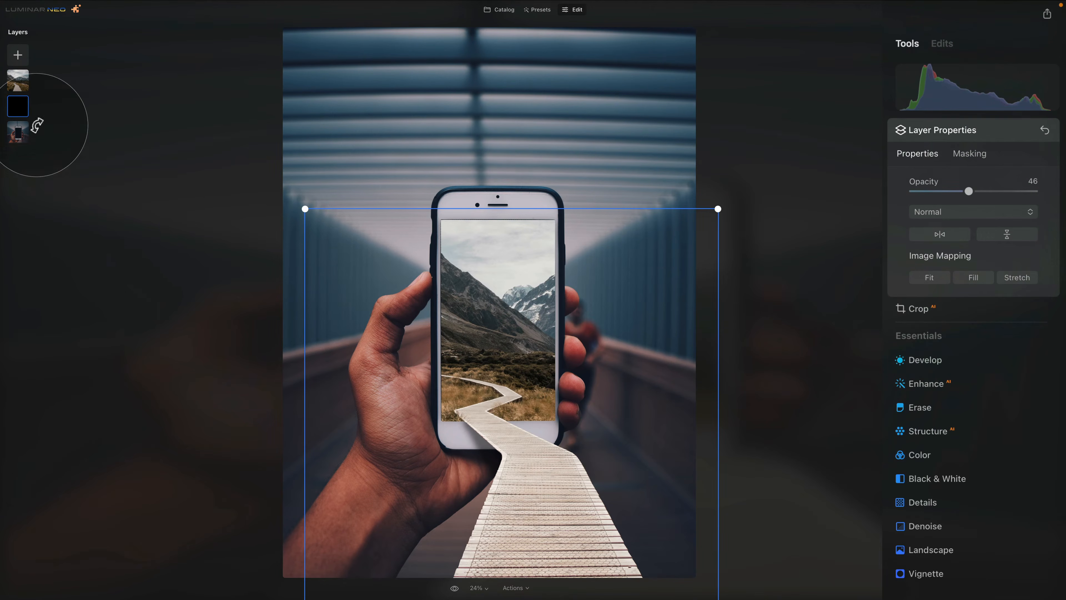
# Darken the path layer by setting its Develop exposure to -3.04
pyautogui.click(18, 80)
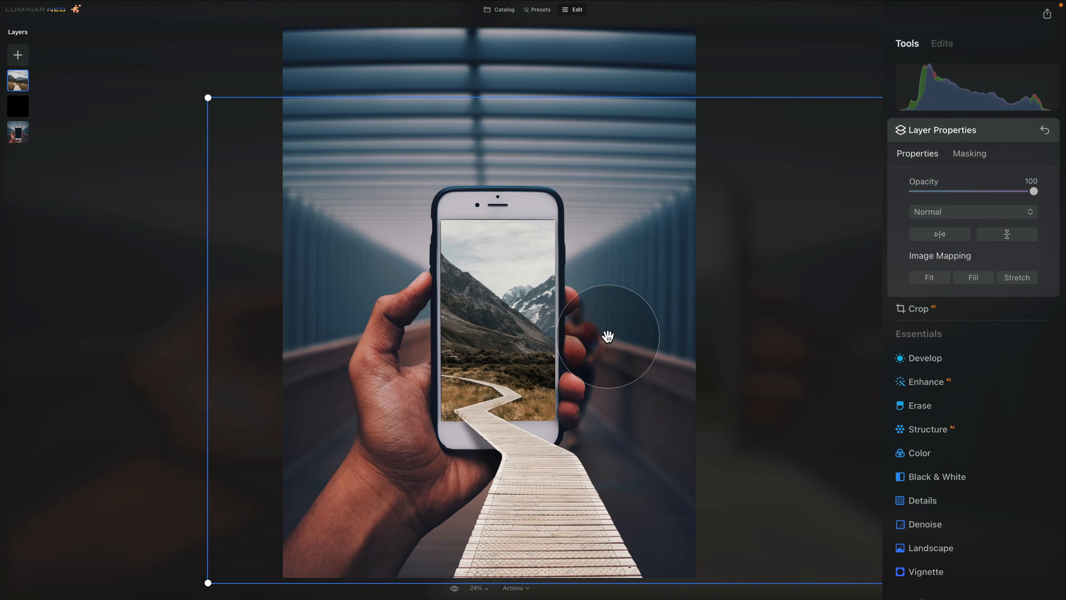
pyautogui.click(933, 361)
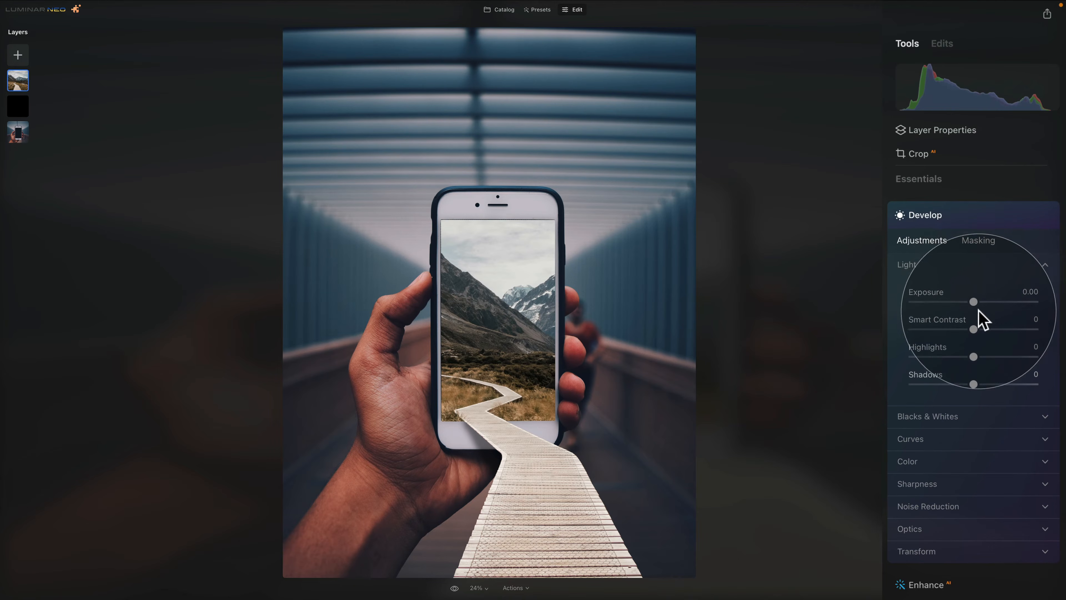
pyautogui.moveTo(972, 301); pyautogui.dragTo(937, 302)
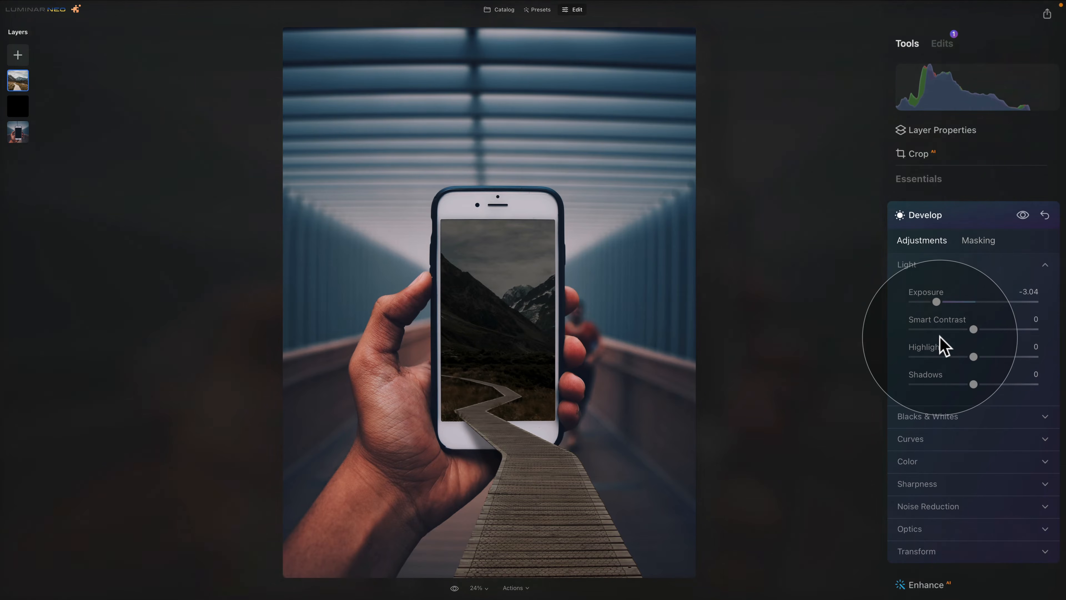
# Cool the path layer's white balance by setting its Develop temperature to -11
pyautogui.click(939, 465)
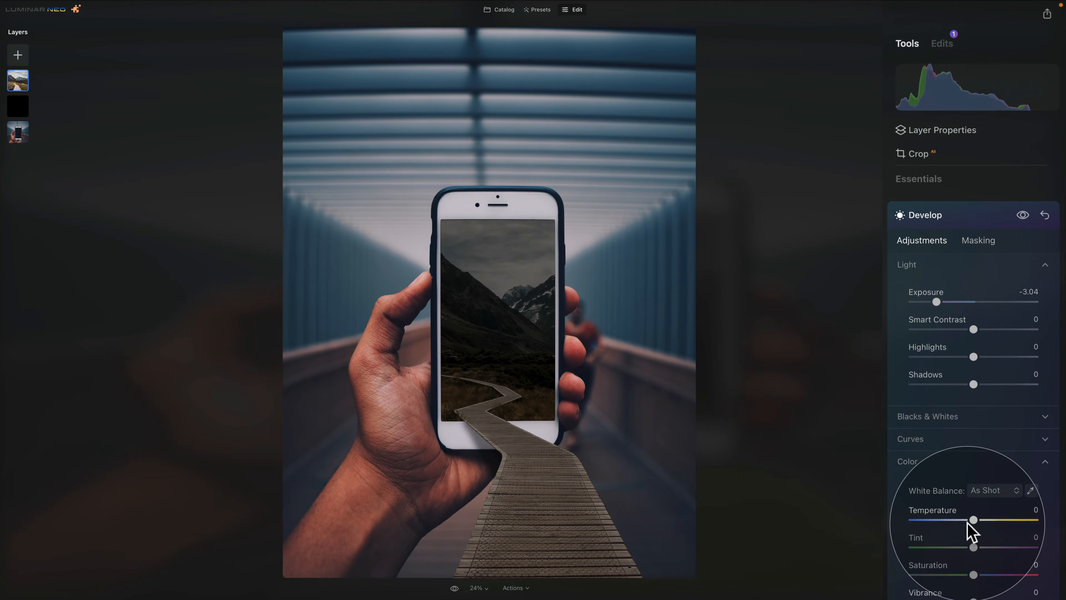
pyautogui.moveTo(973, 520); pyautogui.dragTo(965, 520)
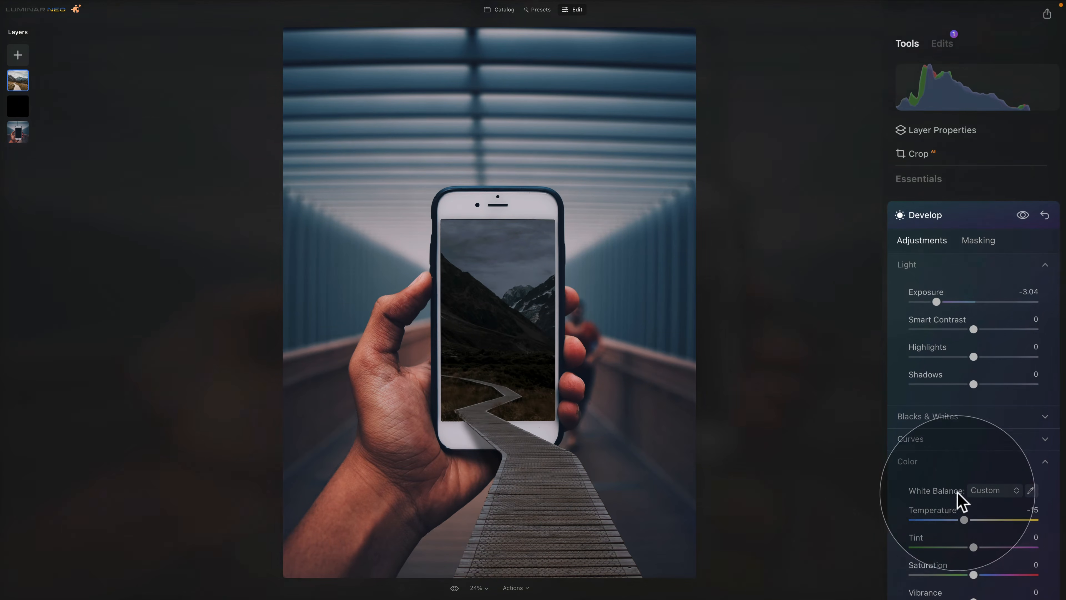
pyautogui.moveTo(964, 519); pyautogui.dragTo(965, 519)
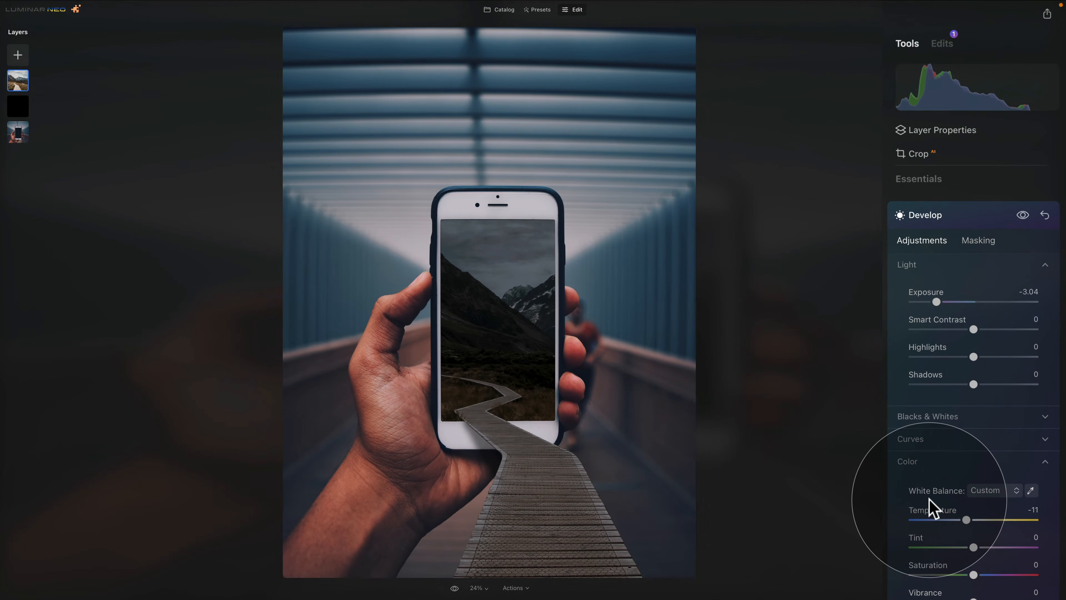
# Limit the path layer's Develop adjustments to the boardwalk outside the phone by painting a mask with a brush of size 211 and strength 35
pyautogui.click(978, 247)
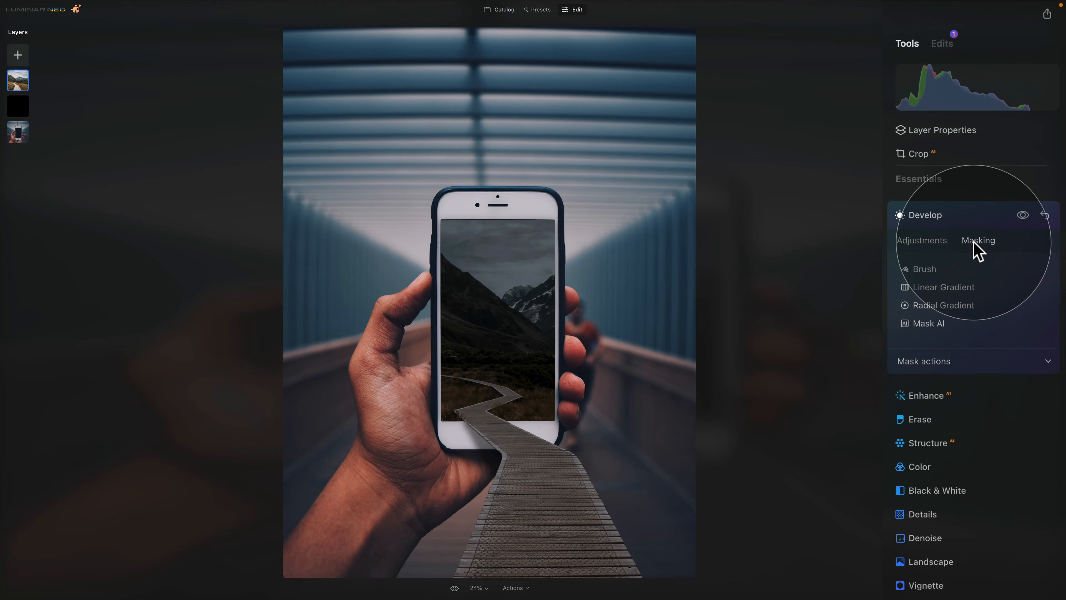
pyautogui.click(947, 270)
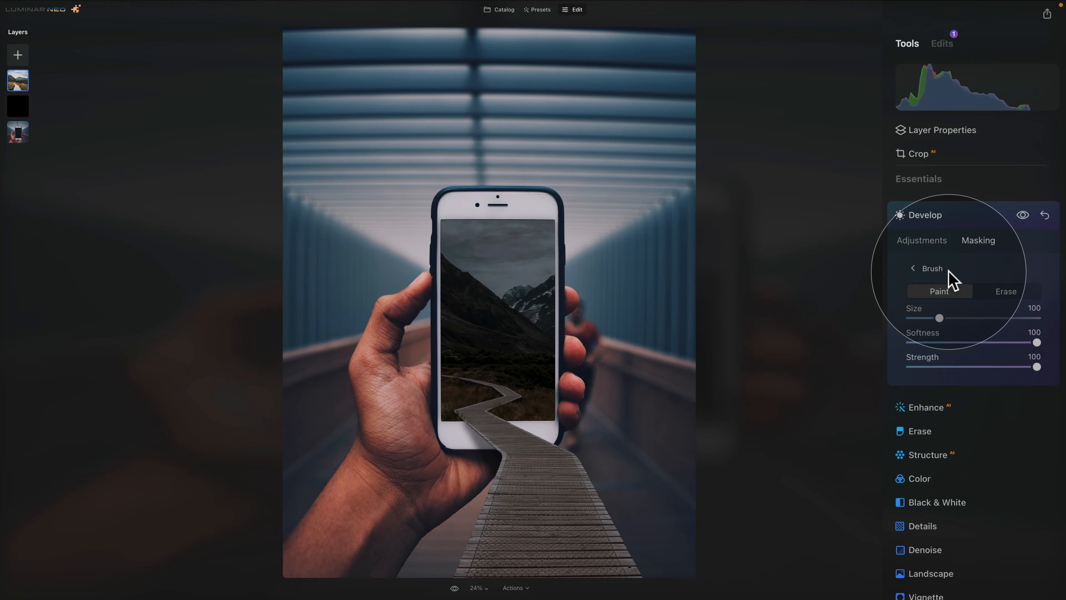
pyautogui.moveTo(940, 318); pyautogui.dragTo(975, 318)
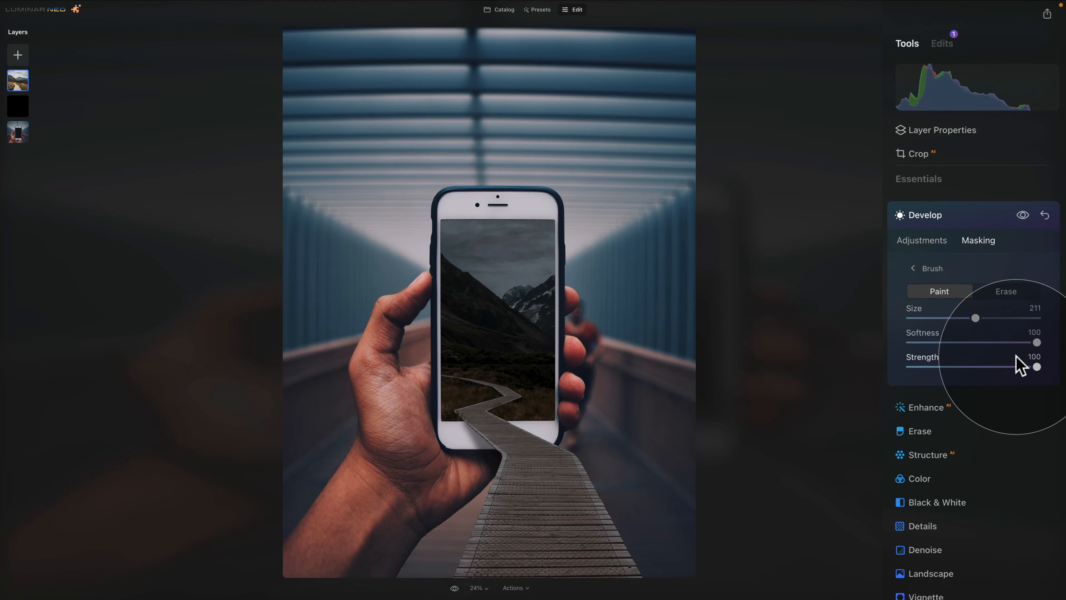
pyautogui.click(950, 366)
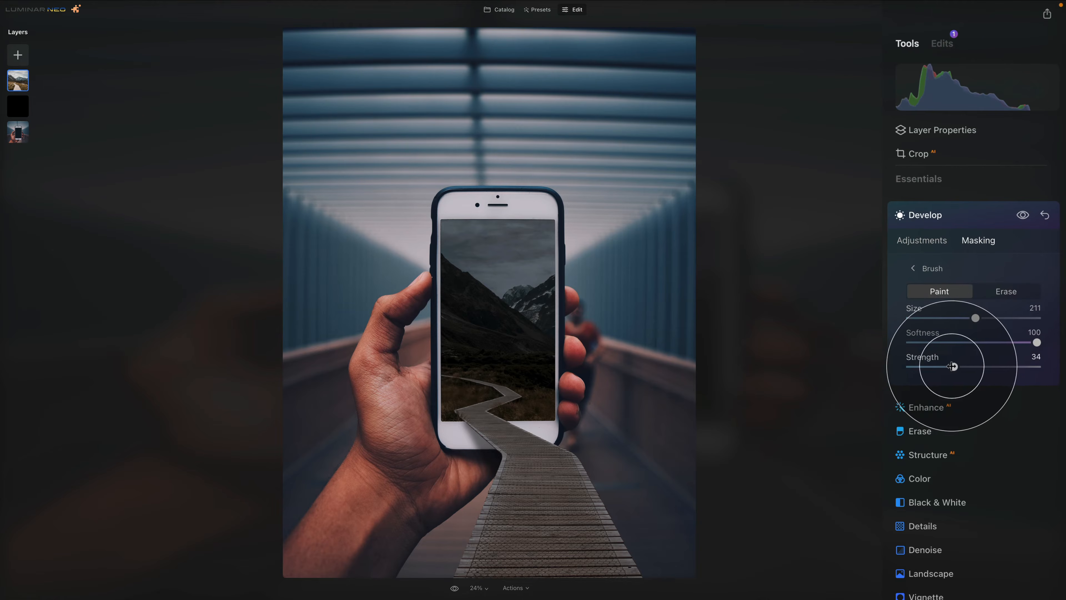
pyautogui.moveTo(952, 366); pyautogui.dragTo(956, 366)
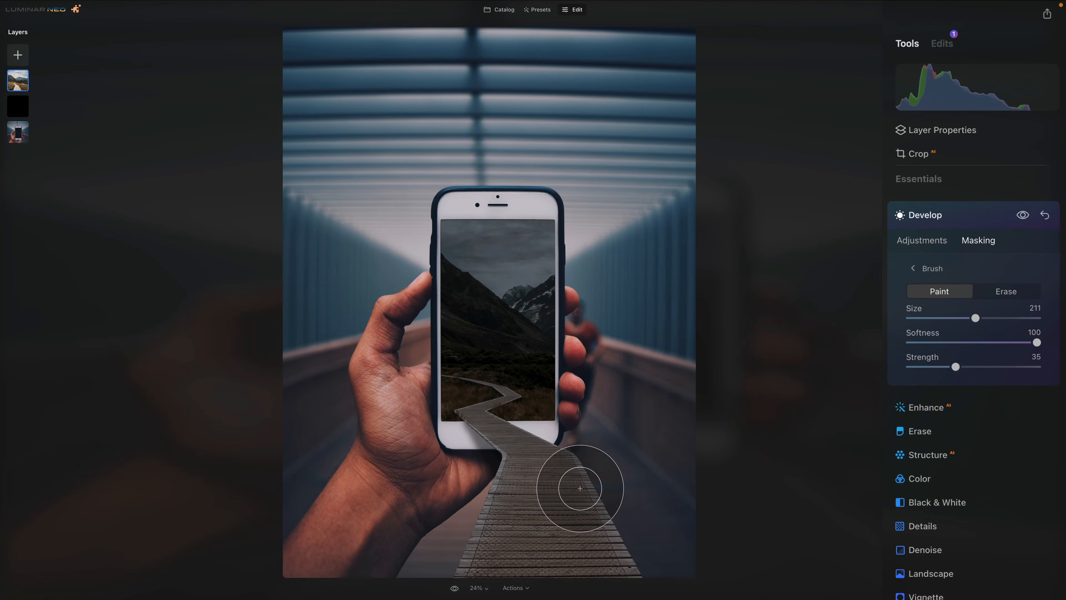
pyautogui.moveTo(559, 478)
pyautogui.mouseDown()
pyautogui.moveTo(548, 500)
pyautogui.moveTo(566, 503)
pyautogui.moveTo(476, 556)
pyautogui.moveTo(526, 574)
pyautogui.moveTo(571, 563)
pyautogui.mouseUp()
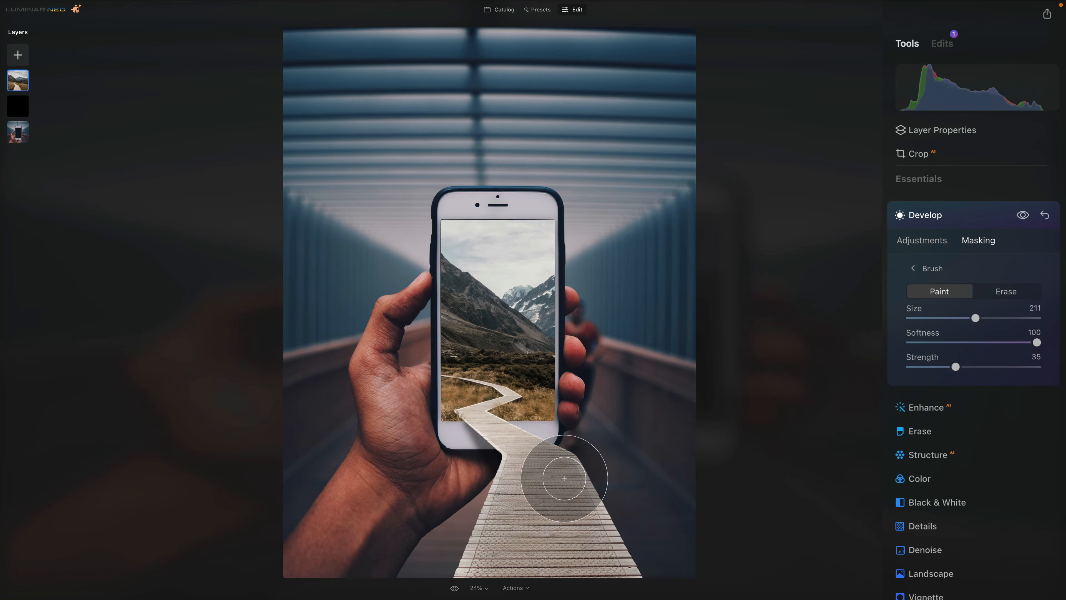
pyautogui.moveTo(564, 478)
pyautogui.mouseDown()
pyautogui.moveTo(461, 460)
pyautogui.moveTo(498, 466)
pyautogui.moveTo(510, 481)
pyautogui.moveTo(485, 547)
pyautogui.moveTo(600, 591)
pyautogui.mouseUp()
pyautogui.moveTo(478, 464)
pyautogui.mouseDown()
pyautogui.moveTo(535, 481)
pyautogui.moveTo(431, 562)
pyautogui.moveTo(588, 595)
pyautogui.moveTo(602, 553)
pyautogui.moveTo(536, 561)
pyautogui.moveTo(529, 510)
pyautogui.moveTo(593, 586)
pyautogui.moveTo(545, 552)
pyautogui.moveTo(522, 569)
pyautogui.moveTo(674, 586)
pyautogui.moveTo(571, 572)
pyautogui.moveTo(602, 565)
pyautogui.moveTo(690, 590)
pyautogui.moveTo(556, 548)
pyautogui.moveTo(509, 480)
pyautogui.moveTo(484, 467)
pyautogui.mouseUp()
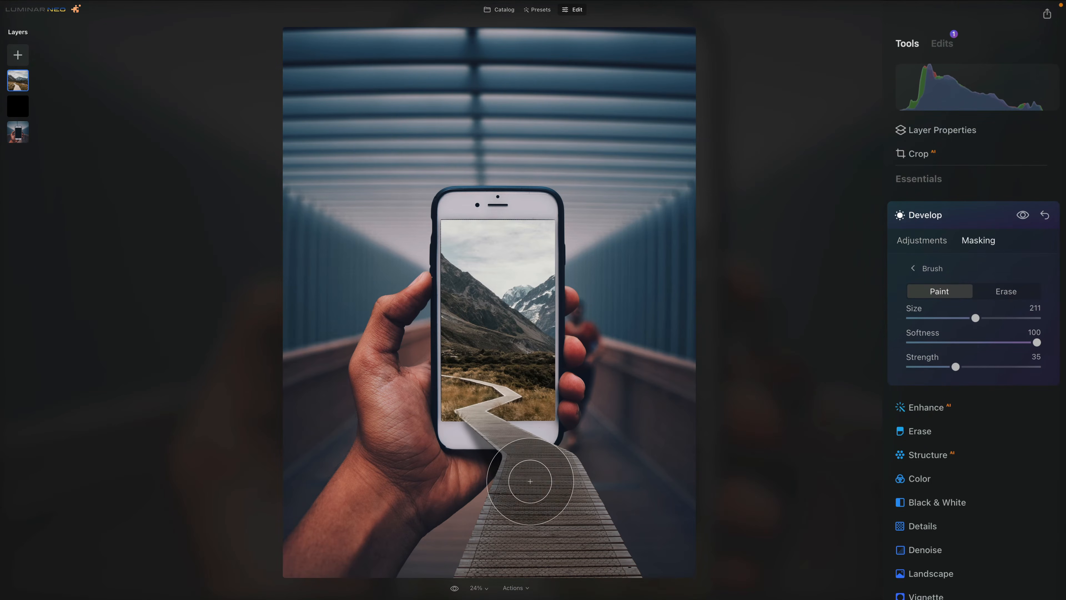
# Fade the Develop mask where the boardwalk leaves the phone by erasing at strength 35 and 16, and compare the result with Develop off
pyautogui.click(998, 289)
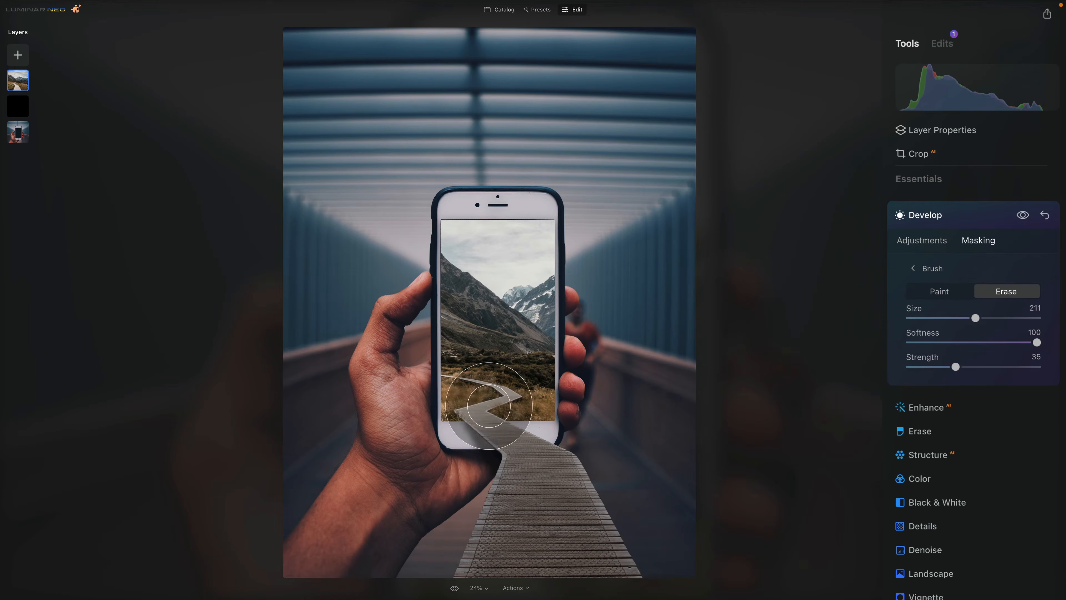
pyautogui.moveTo(489, 406)
pyautogui.mouseDown()
pyautogui.moveTo(500, 382)
pyautogui.moveTo(522, 437)
pyautogui.moveTo(578, 445)
pyautogui.mouseUp()
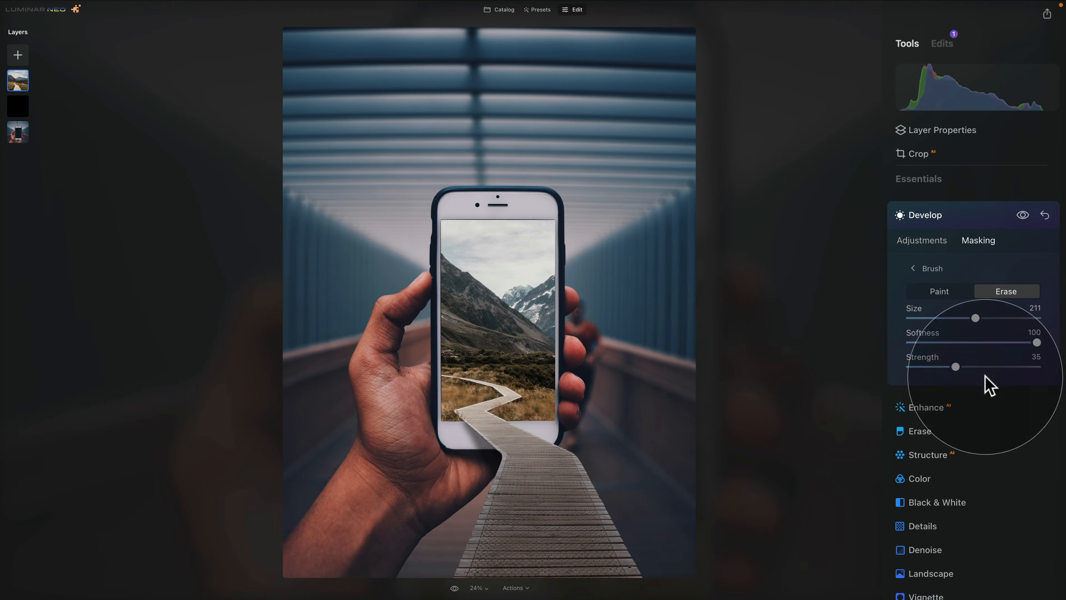
pyautogui.moveTo(955, 366); pyautogui.dragTo(930, 366)
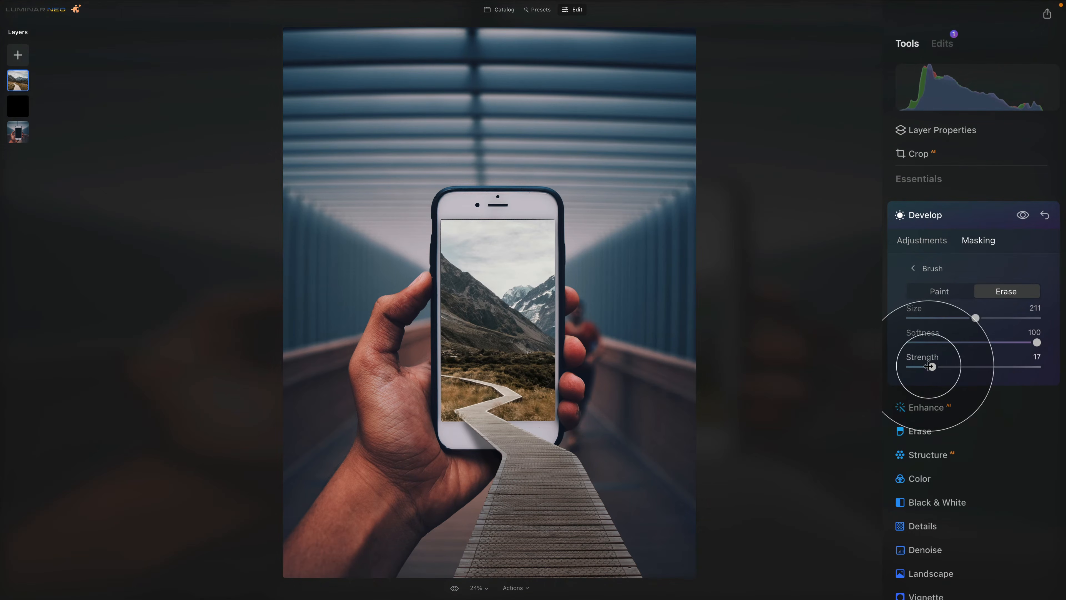
pyautogui.moveTo(571, 456); pyautogui.dragTo(602, 464)
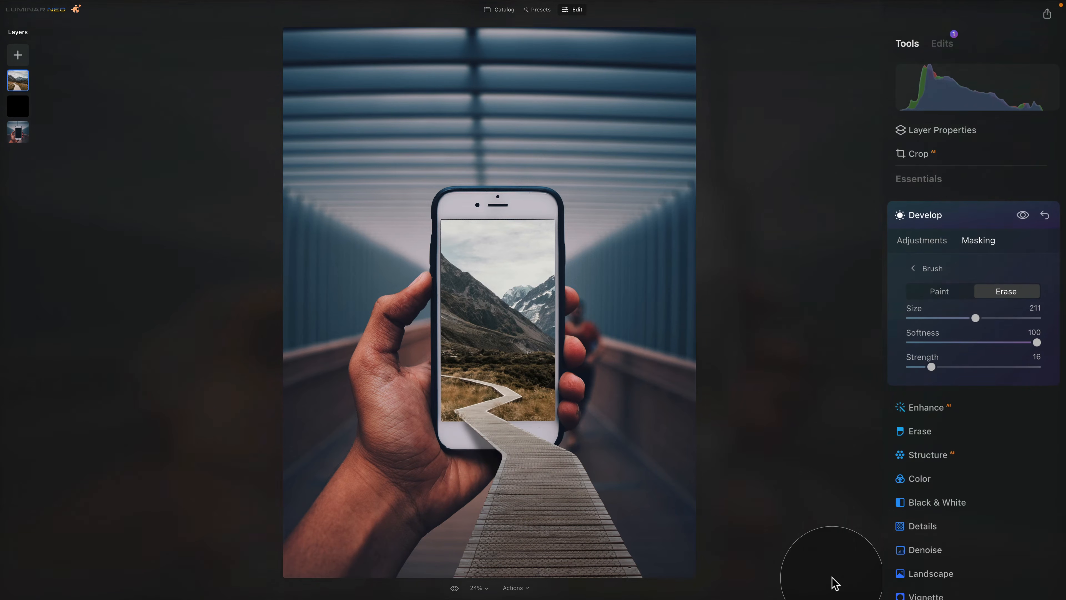
pyautogui.click(1022, 216)
pyautogui.click(1023, 215)
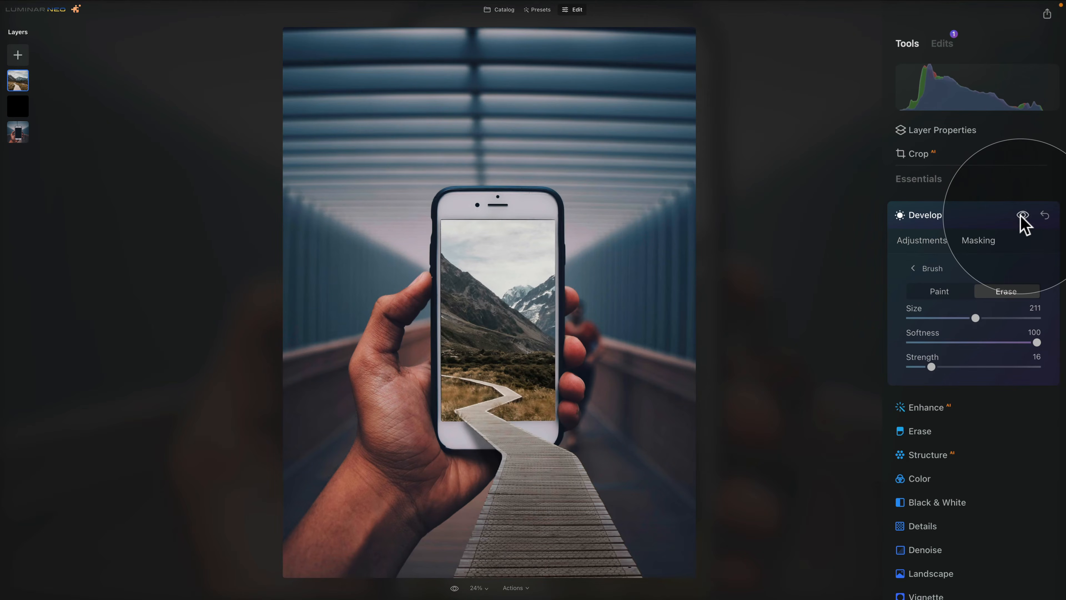
pyautogui.click(1022, 216)
pyautogui.click(1023, 216)
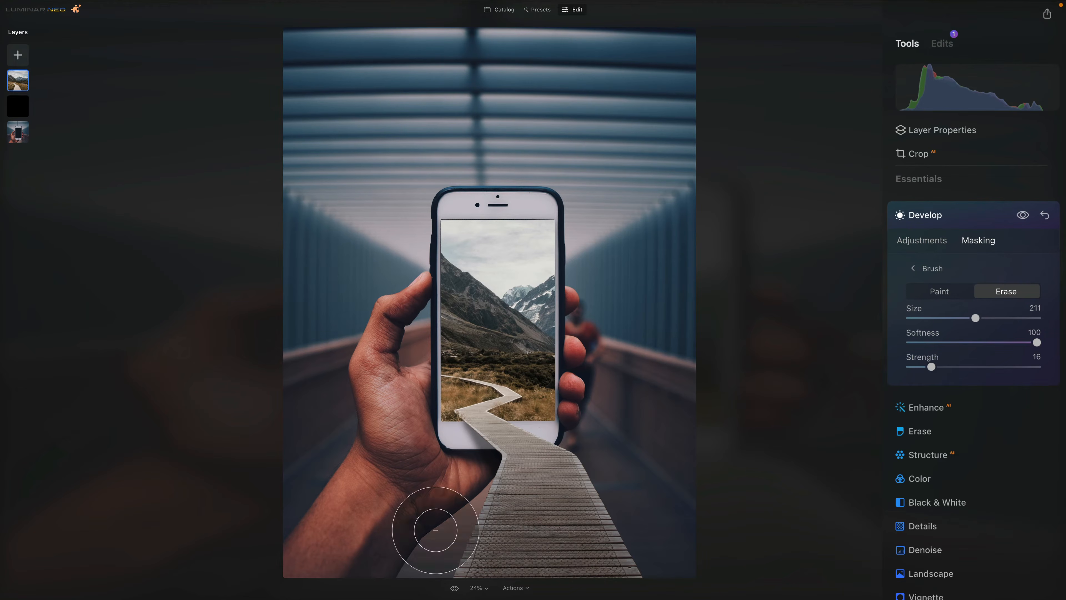
# Add the castle image as a new layer, shrink it to about the phone's width and place it over the phone's screen
pyautogui.click(18, 56)
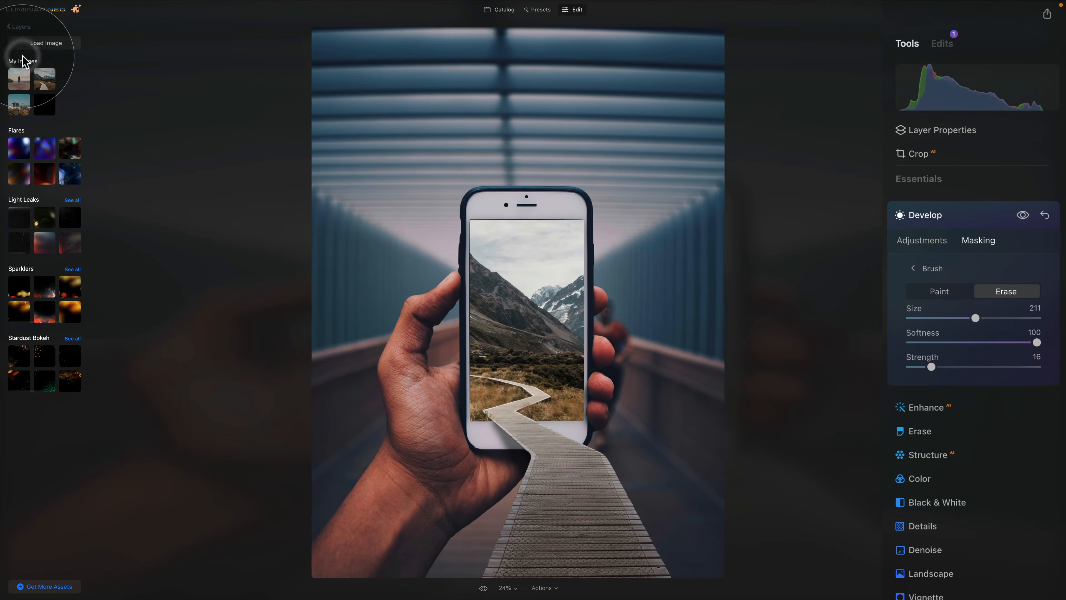
pyautogui.click(22, 104)
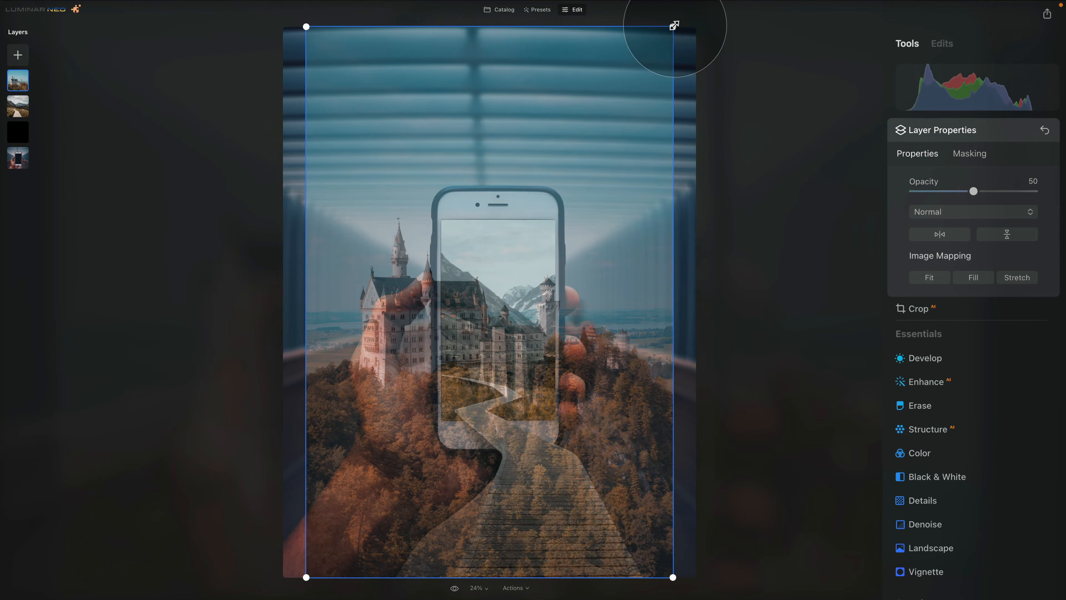
pyautogui.moveTo(673, 25); pyautogui.dragTo(523, 306)
pyautogui.moveTo(453, 351); pyautogui.dragTo(535, 269)
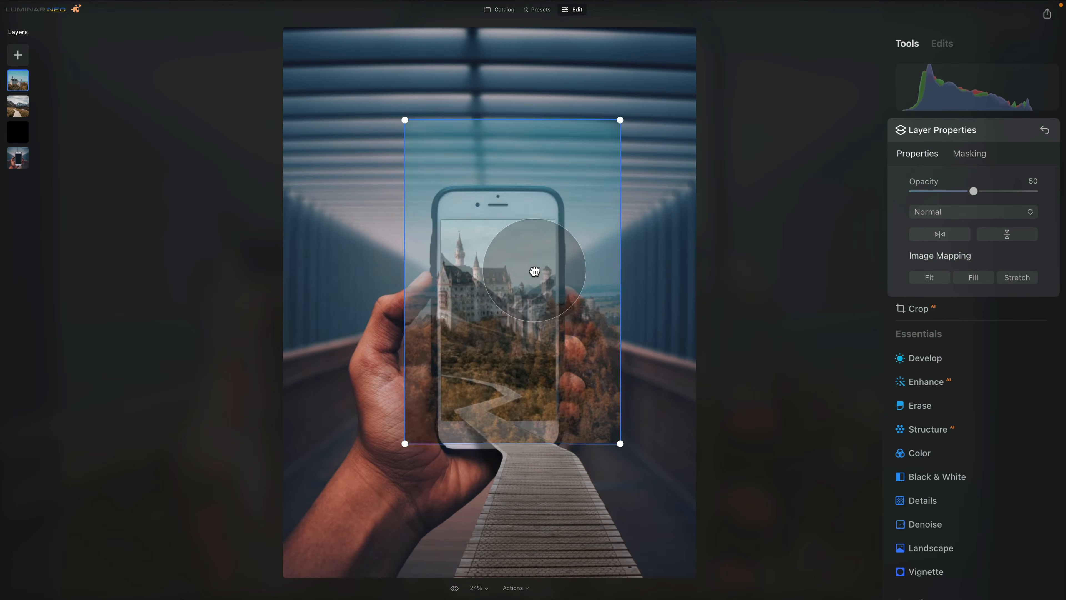
pyautogui.moveTo(619, 124); pyautogui.dragTo(488, 231)
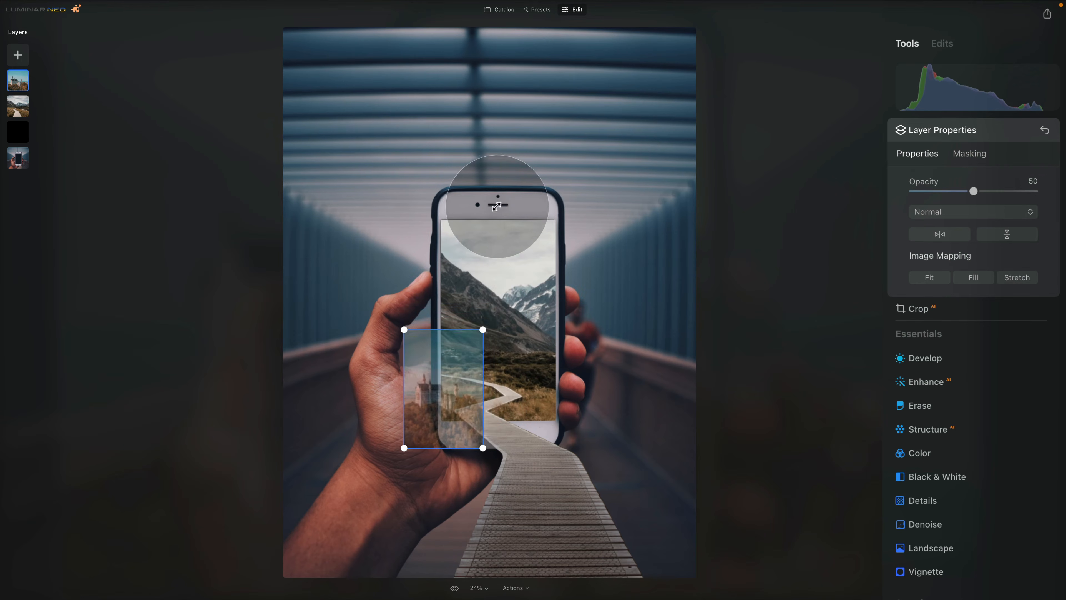
pyautogui.moveTo(451, 327); pyautogui.dragTo(503, 249)
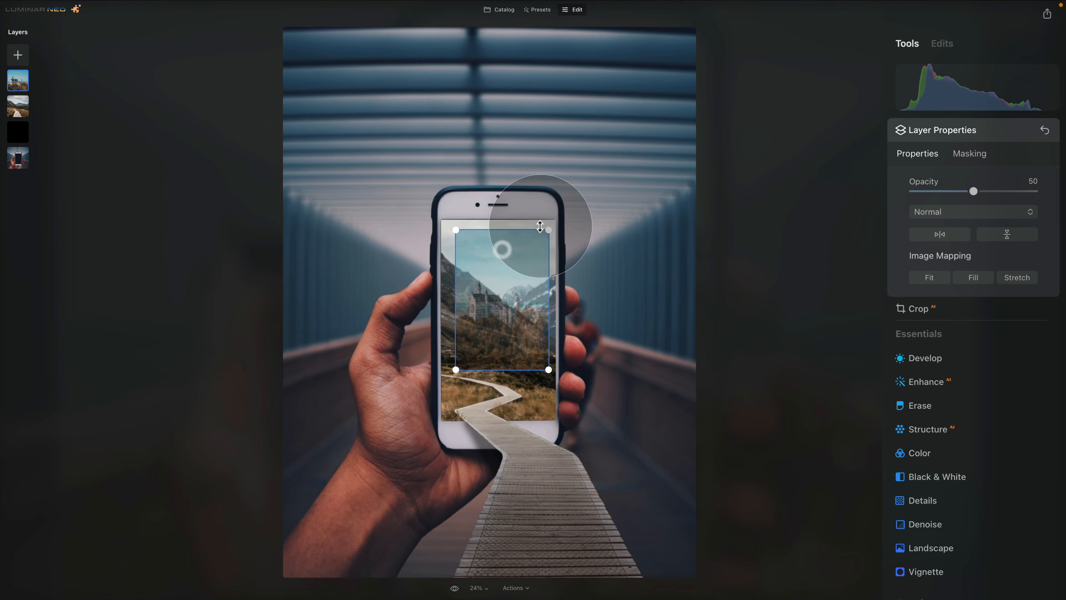
pyautogui.moveTo(557, 216); pyautogui.dragTo(528, 260)
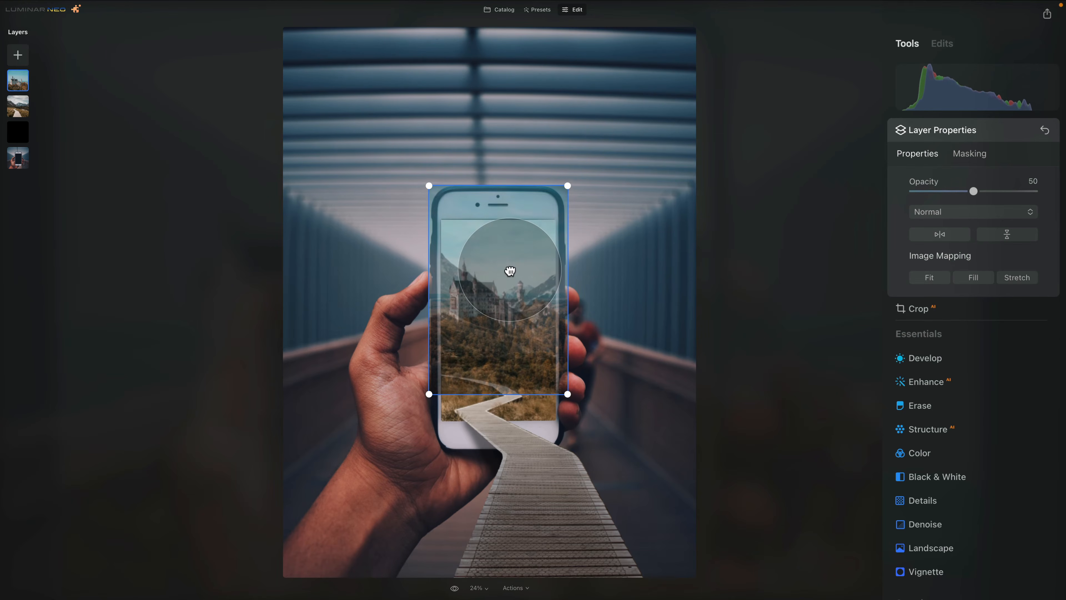
pyautogui.moveTo(568, 185); pyautogui.dragTo(561, 195)
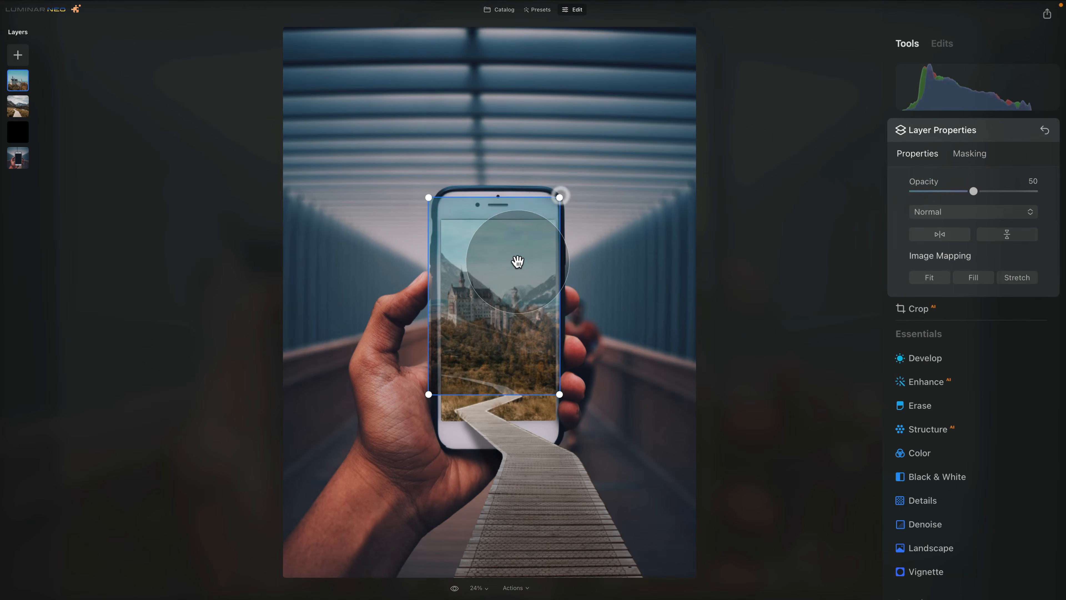
pyautogui.moveTo(518, 262); pyautogui.dragTo(522, 260)
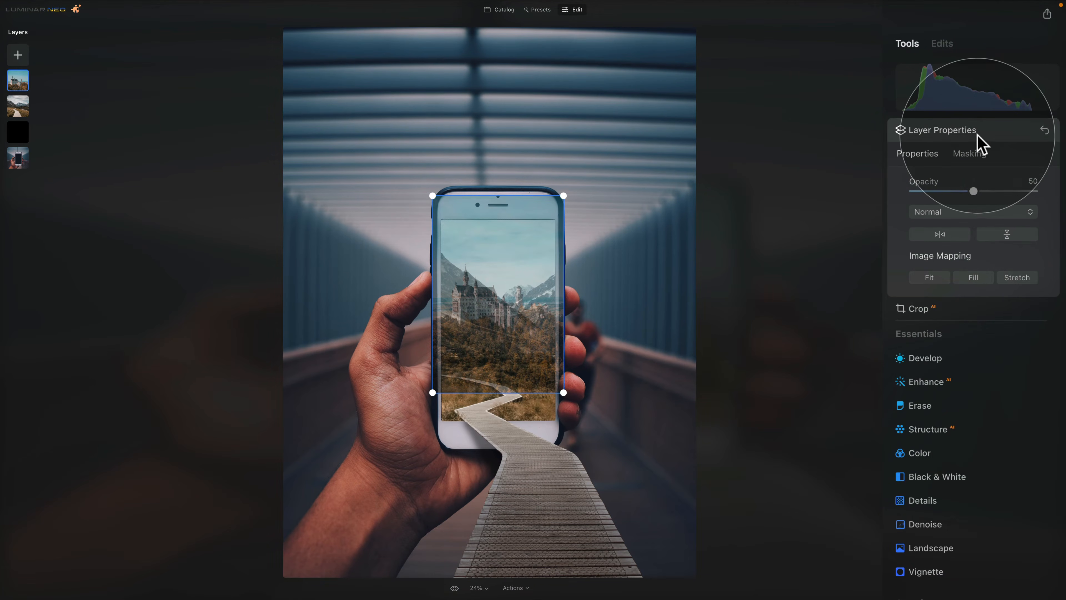
# Flip the castle layer horizontally and fine-tune its size and position over the phone's screen
pyautogui.click(961, 240)
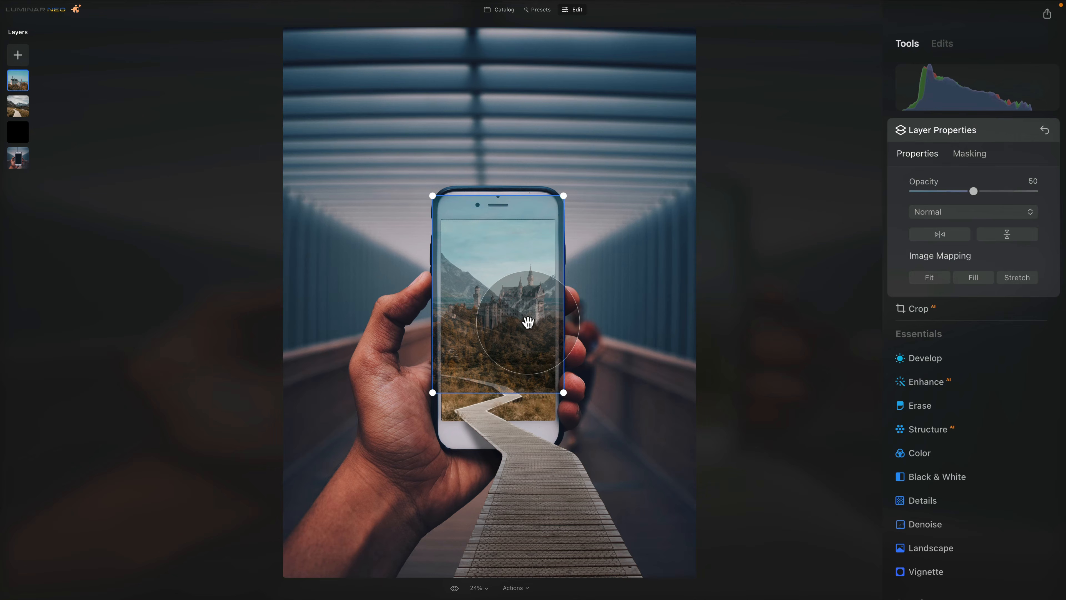
pyautogui.moveTo(528, 322); pyautogui.dragTo(496, 340)
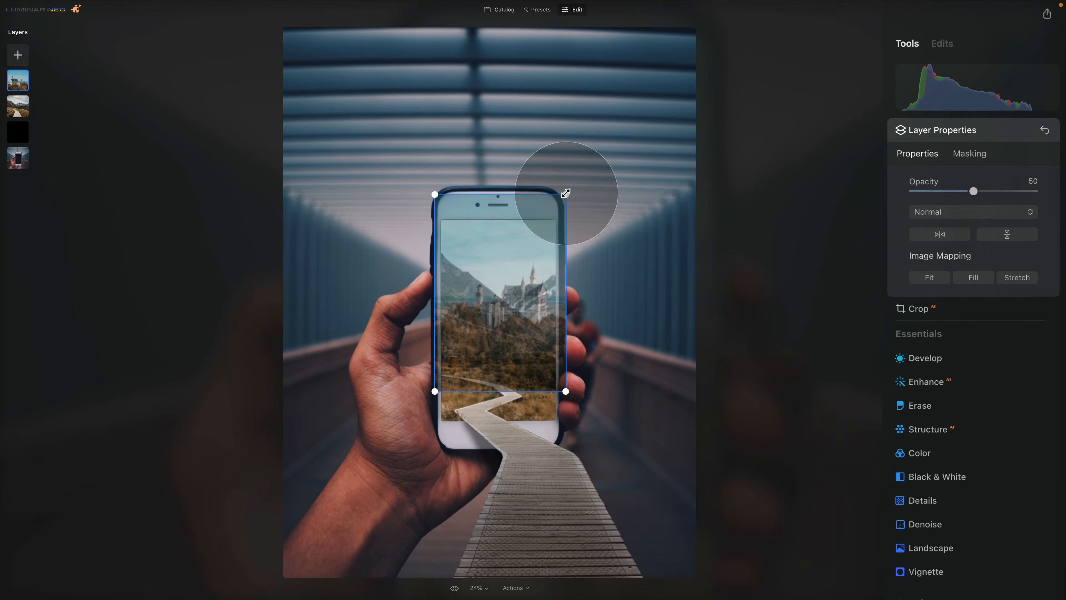
pyautogui.moveTo(565, 194); pyautogui.dragTo(563, 197)
pyautogui.moveTo(523, 289); pyautogui.dragTo(524, 285)
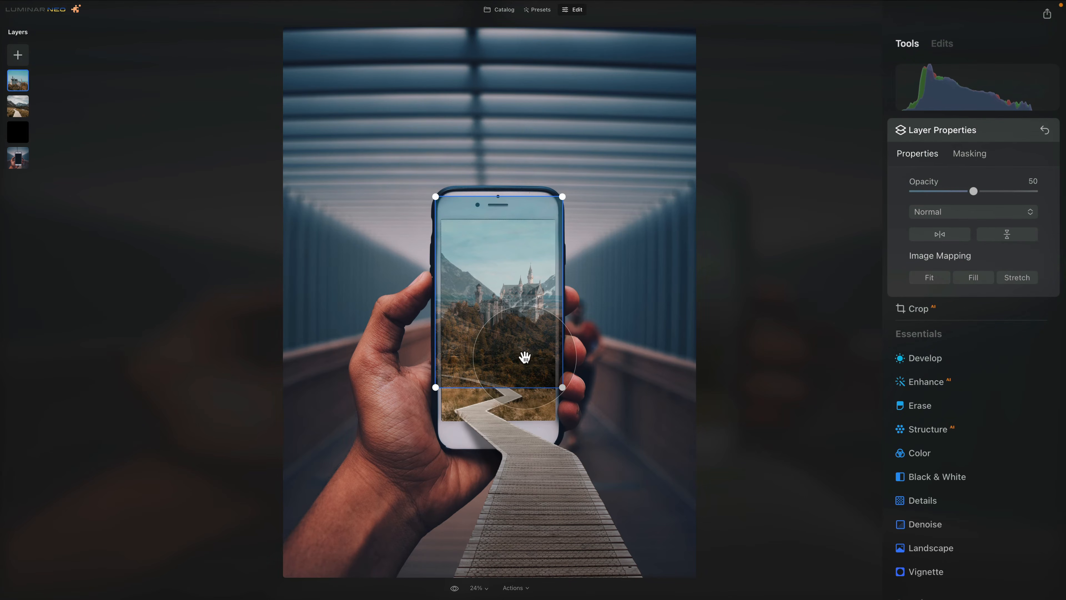
# Start a brush mask on the castle layer with softness 5 and paint a dab at the phone screen's left edge
pyautogui.click(964, 154)
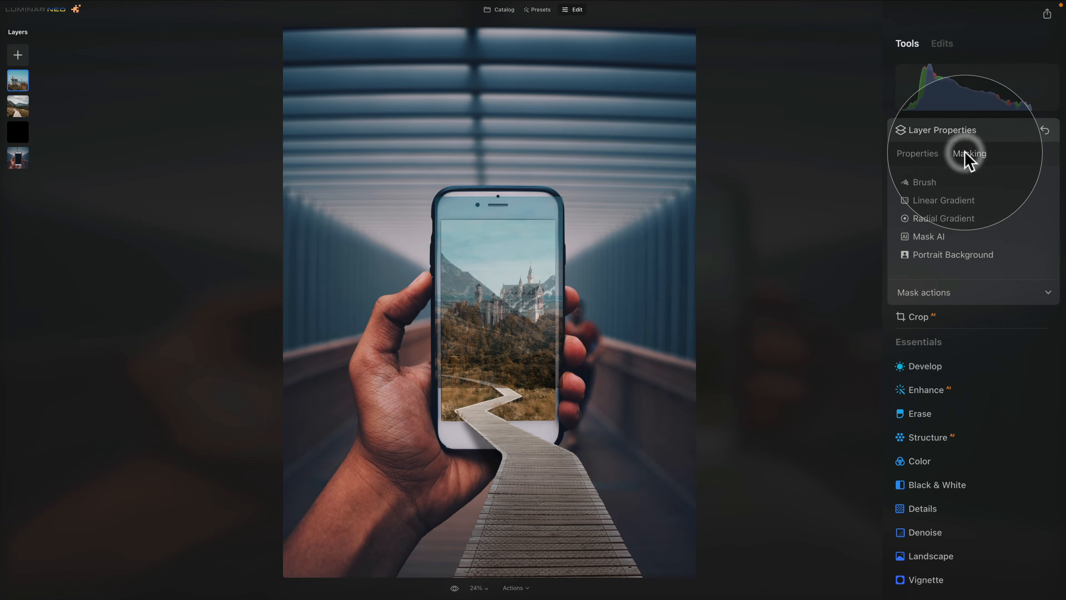
pyautogui.click(908, 182)
pyautogui.press('super+equal')
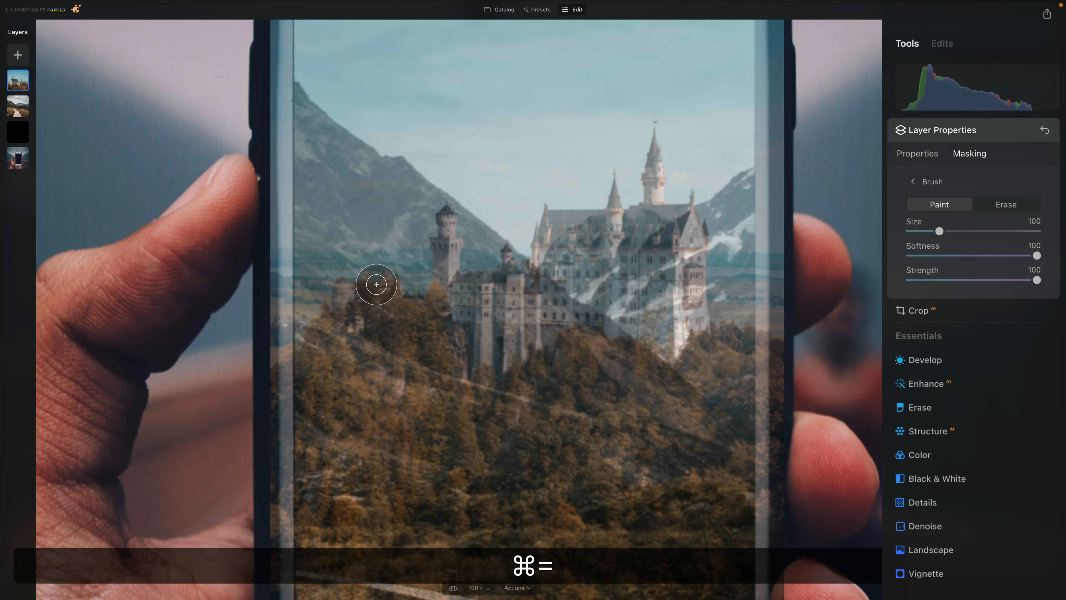
pyautogui.press('super+space')
pyautogui.moveTo(373, 276); pyautogui.dragTo(465, 99)
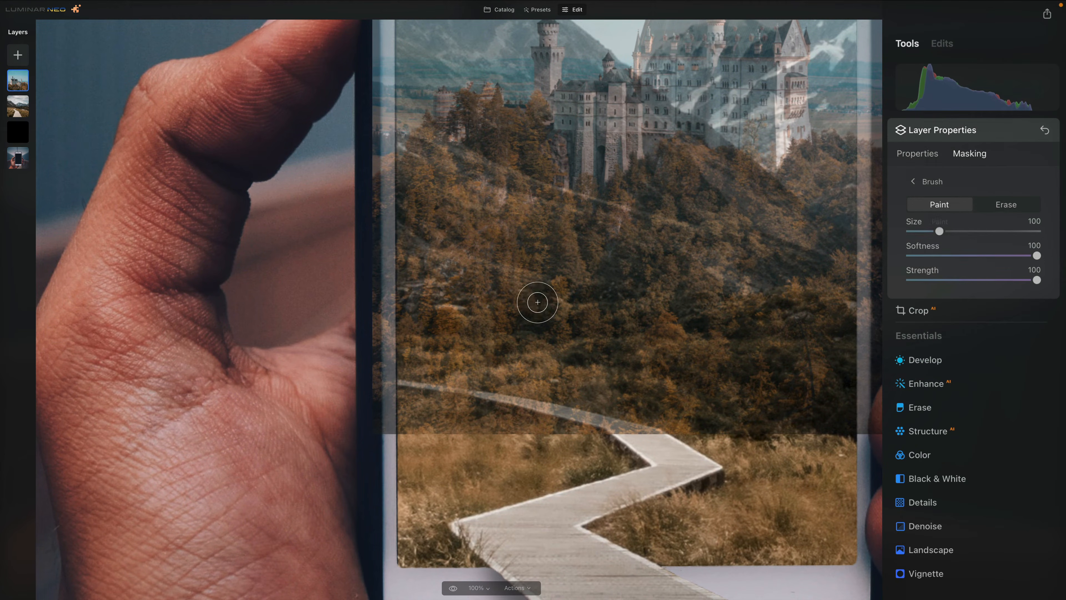
pyautogui.click(917, 255)
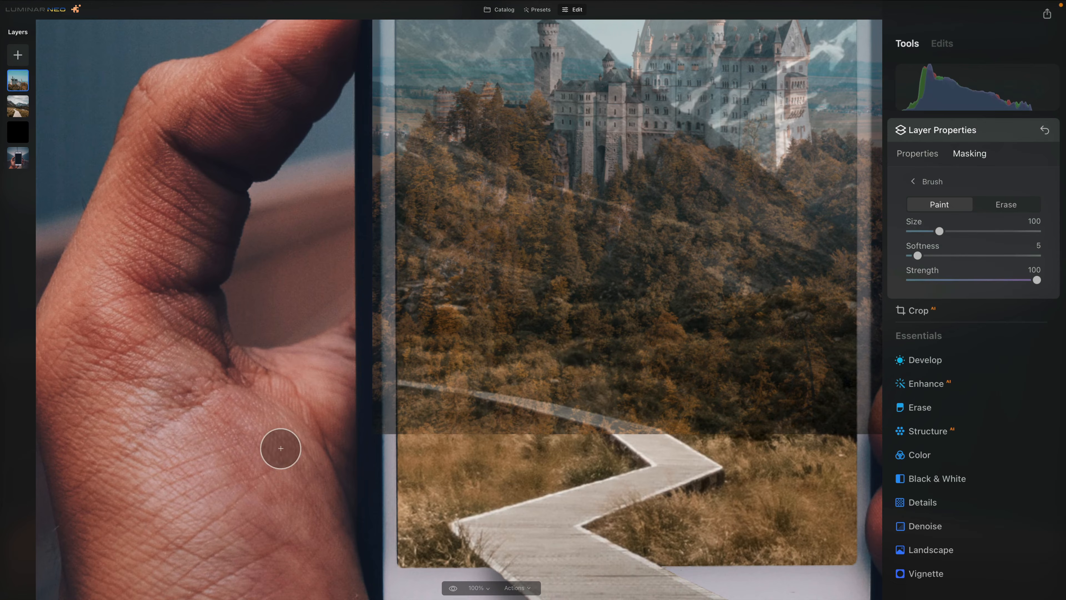
pyautogui.press('super+equal')
pyautogui.press('space')
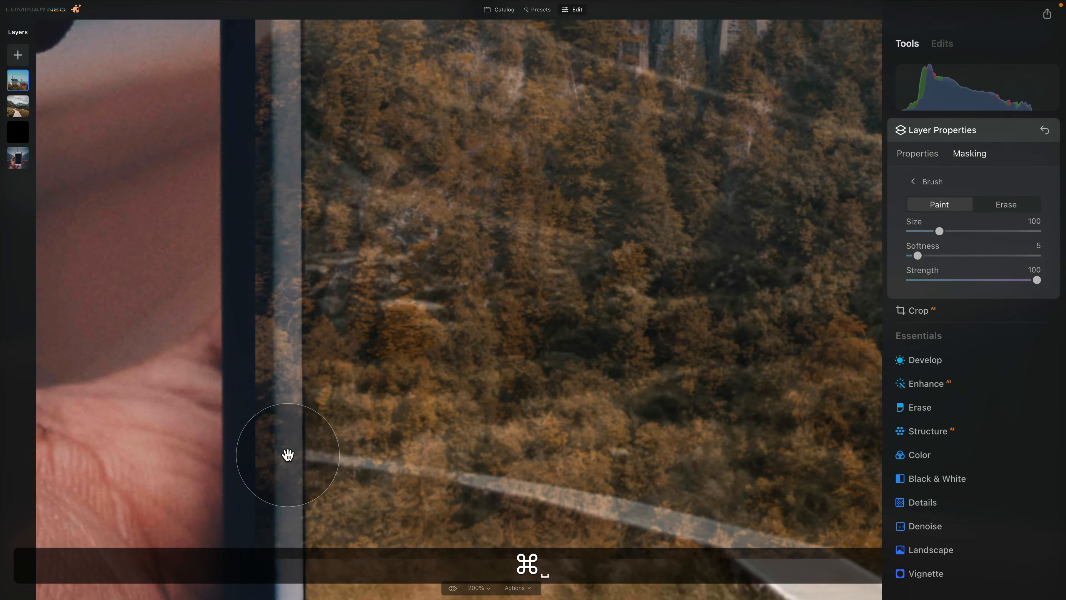
pyautogui.moveTo(286, 452); pyautogui.dragTo(458, 334)
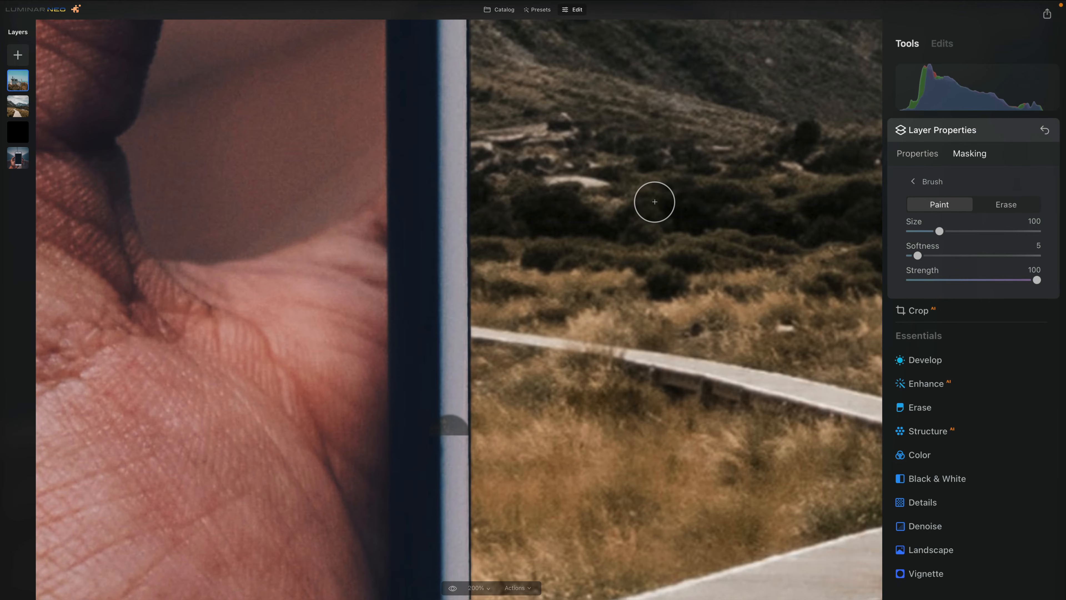
# Clear the castle layer's mask and invert it to bring back the whole layer
pyautogui.click(939, 181)
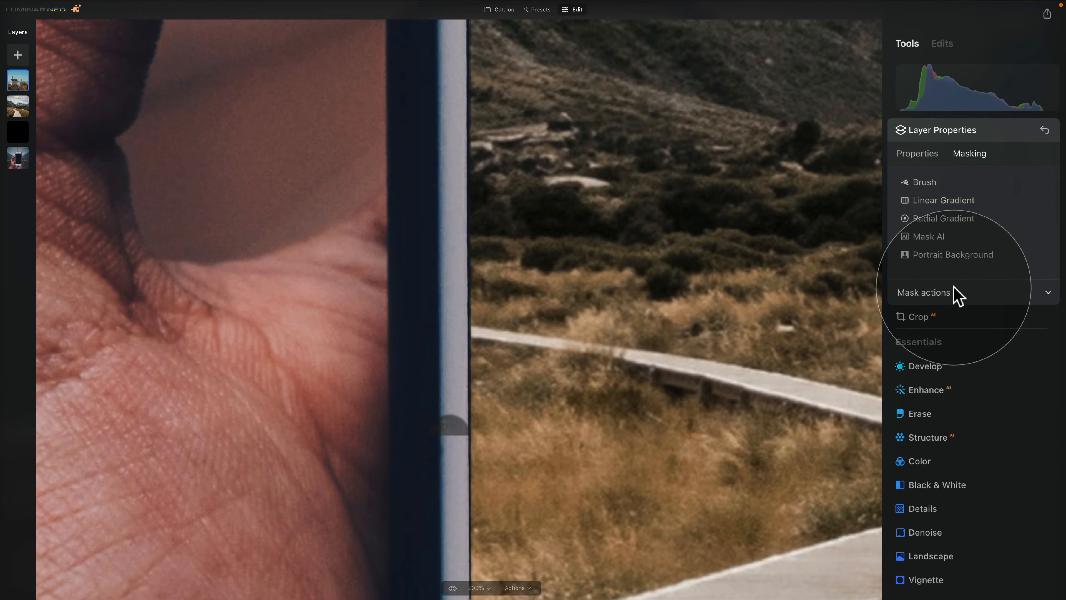
pyautogui.click(955, 294)
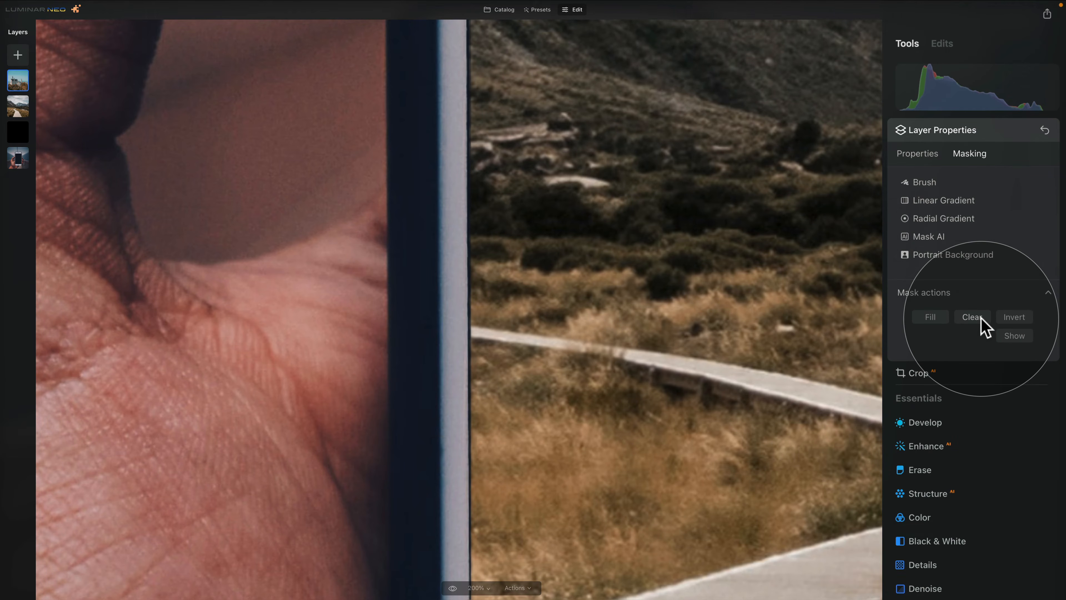
pyautogui.click(1007, 318)
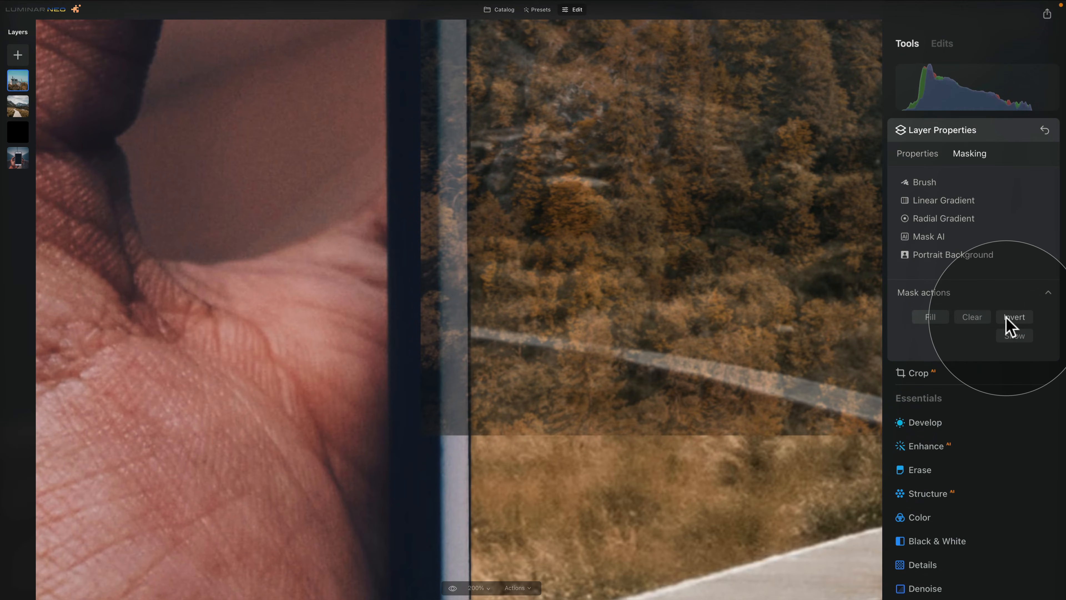
# Erase the castle layer's mask along the phone's left bezel with a size 100, softness 5 brush at full strength
pyautogui.click(927, 182)
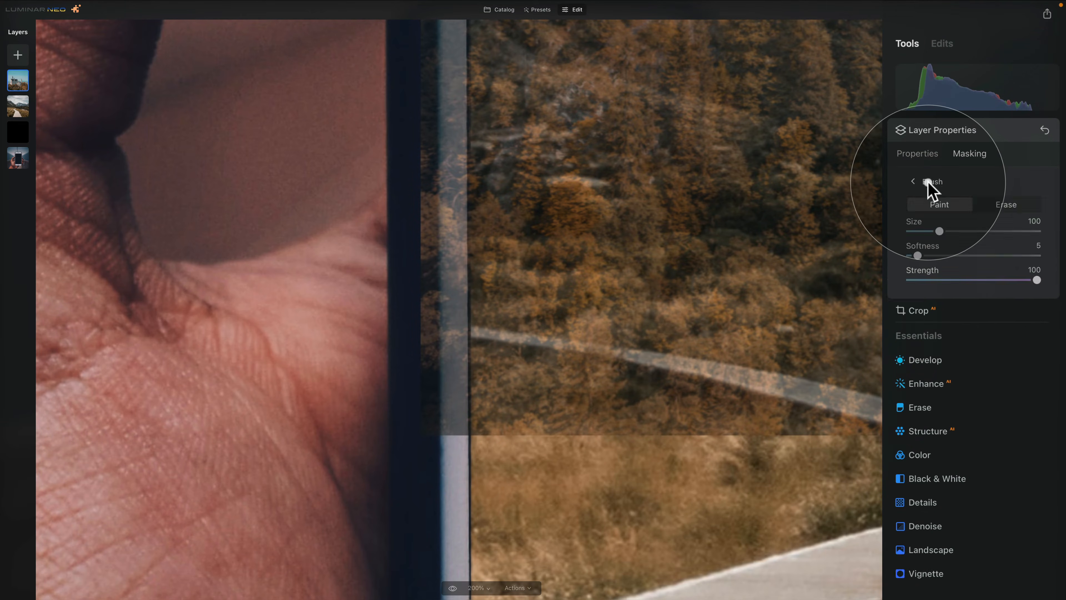
pyautogui.click(1008, 206)
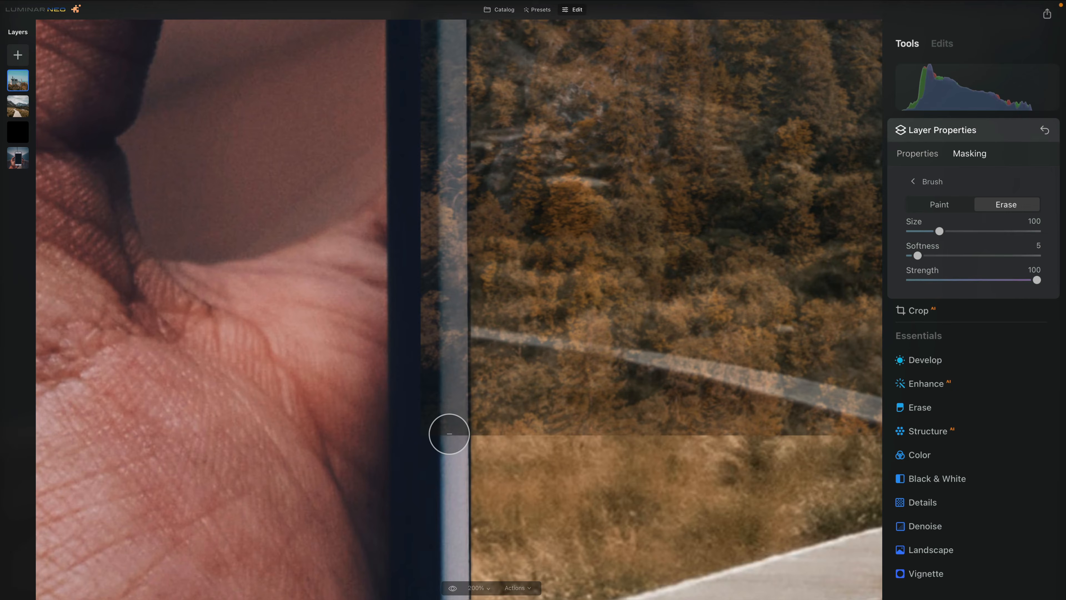
pyautogui.click(449, 433)
pyautogui.press('space')
pyautogui.moveTo(501, 218); pyautogui.dragTo(522, 469)
pyautogui.moveTo(491, 183); pyautogui.dragTo(496, 368)
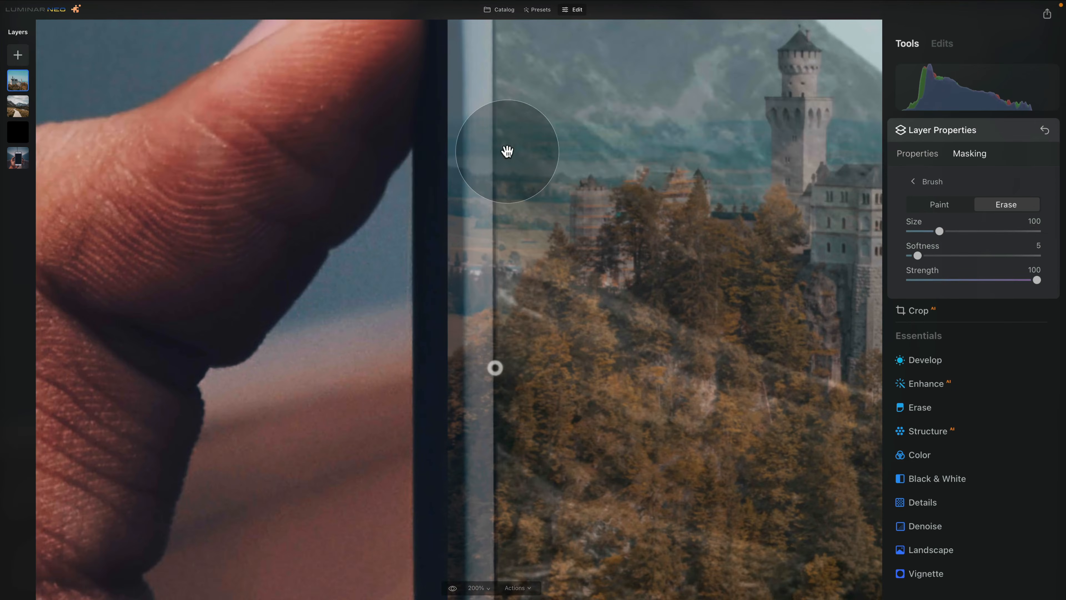
pyautogui.moveTo(507, 152); pyautogui.dragTo(522, 359)
pyautogui.moveTo(528, 117); pyautogui.dragTo(543, 288)
pyautogui.moveTo(554, 105); pyautogui.dragTo(568, 281)
pyautogui.moveTo(566, 122); pyautogui.dragTo(553, 254)
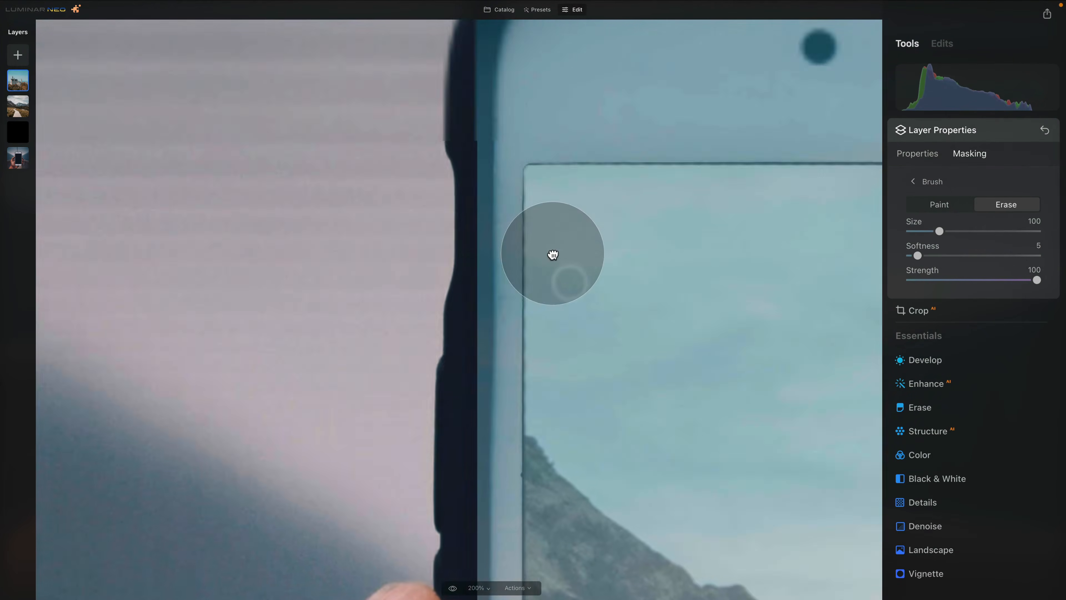
pyautogui.press('space')
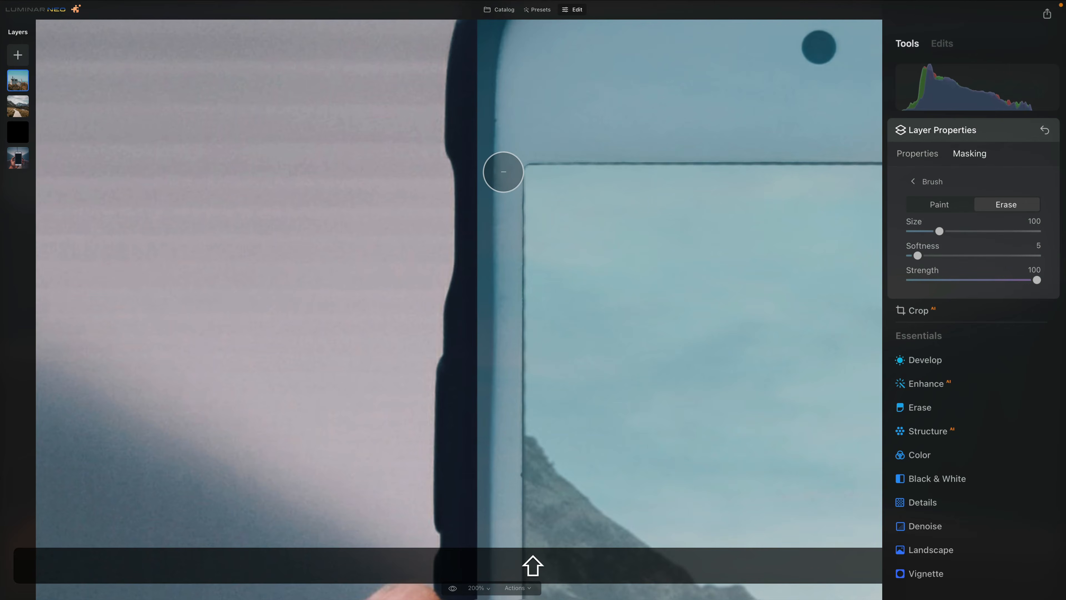
pyautogui.keyDown('shift'); pyautogui.click(502, 171); pyautogui.keyUp('shift')
# Erase the castle from the narrow strip of bezel directly above the phone's screen
pyautogui.moveTo(589, 490)
pyautogui.mouseDown()
pyautogui.moveTo(543, 357)
pyautogui.moveTo(588, 126)
pyautogui.moveTo(646, 399)
pyautogui.mouseUp()
pyautogui.click(650, 426)
pyautogui.keyDown('shift'); pyautogui.click(604, 87); pyautogui.keyUp('shift')
pyautogui.moveTo(740, 210); pyautogui.dragTo(600, 294)
pyautogui.click(512, 154)
pyautogui.moveTo(739, 210)
pyautogui.mouseDown()
pyautogui.moveTo(335, 269)
pyautogui.moveTo(509, 261)
pyautogui.mouseUp()
pyautogui.keyDown('shift'); pyautogui.click(281, 209); pyautogui.keyUp('shift')
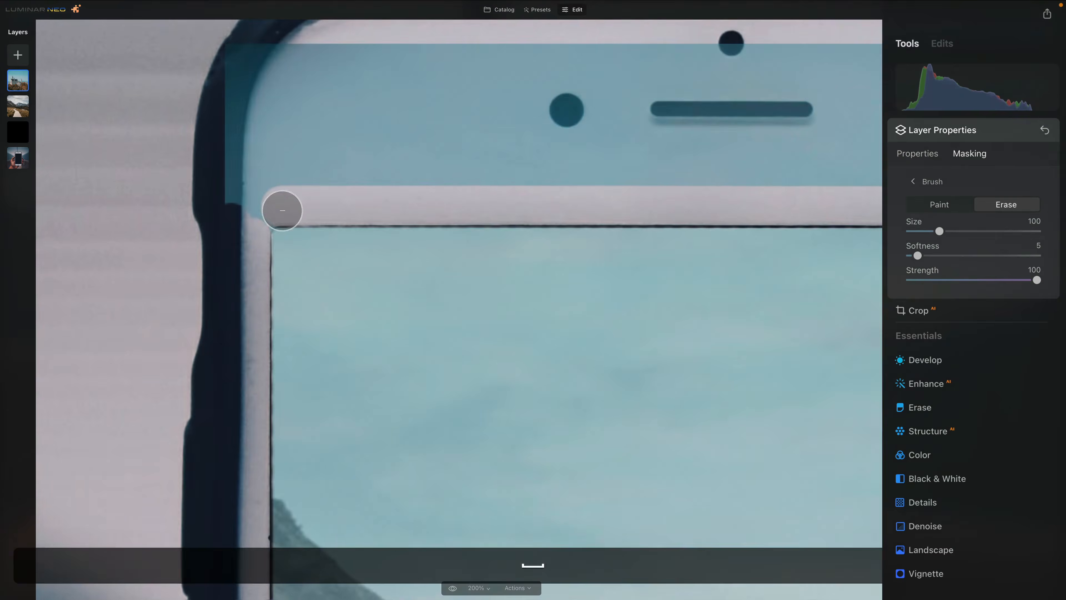
# Enlarge the eraser brush to size 244 and remove the castle from the rest of the phone's upper bezel
pyautogui.moveTo(241, 201); pyautogui.dragTo(476, 76)
pyautogui.press(']')
pyautogui.press(']')
pyautogui.press(']')
pyautogui.press(']')
pyautogui.keyDown('shift'); pyautogui.click(725, 118); pyautogui.keyUp('shift')
pyautogui.moveTo(840, 109); pyautogui.dragTo(337, 81)
pyautogui.keyDown('shift'); pyautogui.click(688, 109); pyautogui.keyUp('shift')
pyautogui.moveTo(682, 80); pyautogui.dragTo(646, 44)
pyautogui.click(662, 112)
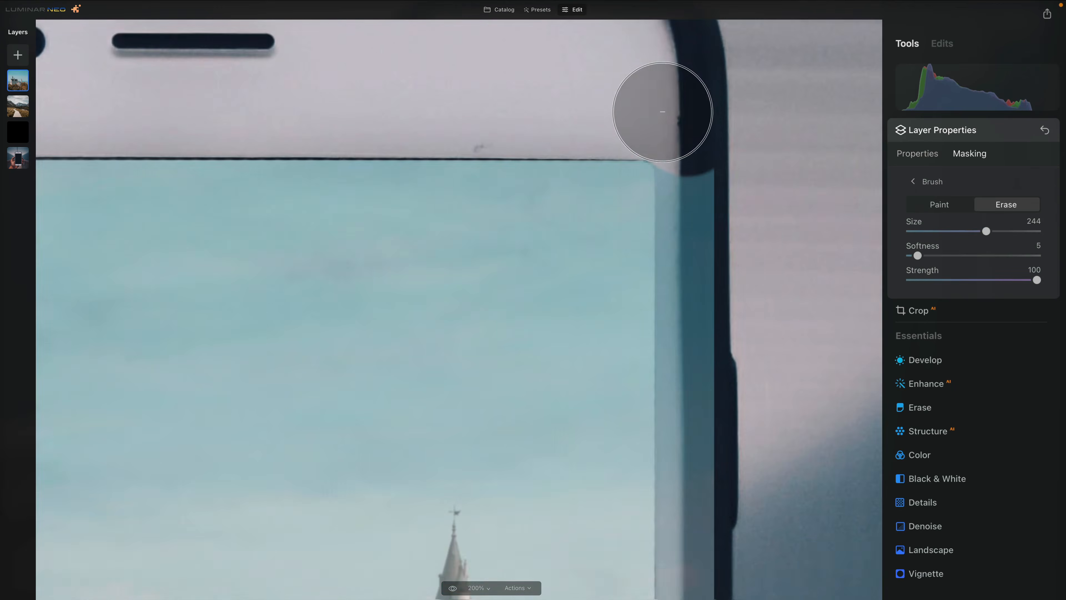
# Reduce the eraser brush to size 148 and remove the castle from the phone's right bezel down to the fingers
pyautogui.moveTo(687, 164); pyautogui.dragTo(585, 61)
pyautogui.press('[')
pyautogui.press('[')
pyautogui.press('[')
pyautogui.press('[')
pyautogui.click(586, 62)
pyautogui.moveTo(621, 414); pyautogui.dragTo(637, 140)
pyautogui.moveTo(646, 437); pyautogui.dragTo(635, 134)
pyautogui.keyDown('shift'); pyautogui.click(583, 261); pyautogui.keyUp('shift')
pyautogui.moveTo(621, 525); pyautogui.dragTo(661, 214)
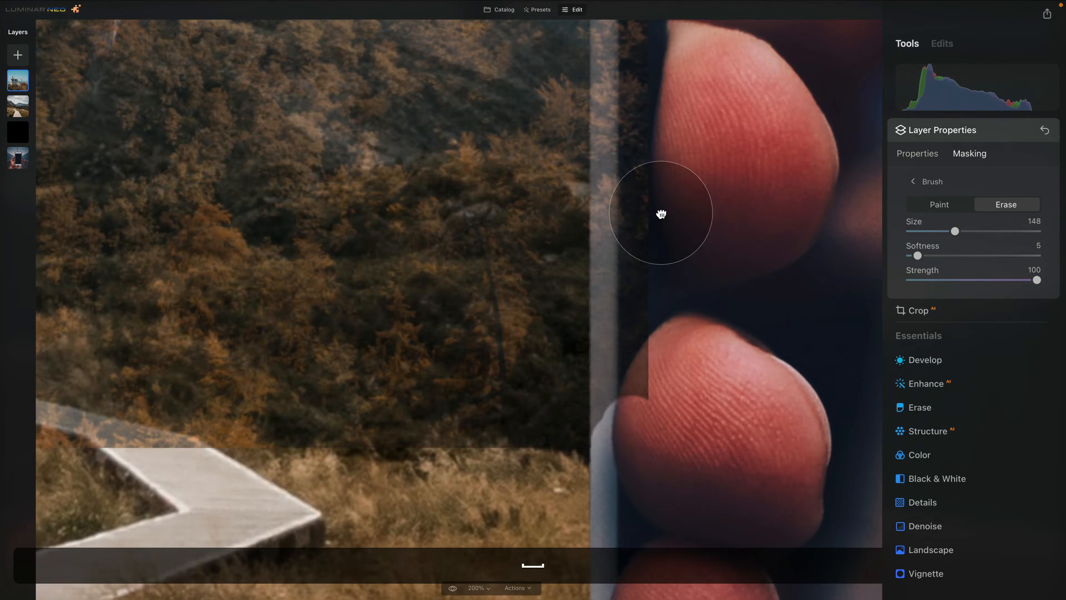
pyautogui.keyDown('shift'); pyautogui.click(623, 441); pyautogui.keyUp('shift')
pyautogui.moveTo(689, 51); pyautogui.dragTo(714, 340)
pyautogui.moveTo(621, 76); pyautogui.dragTo(676, 312)
# Paint the castle layer back along the screen's left edge with a size 28 brush
pyautogui.moveTo(193, 249); pyautogui.dragTo(457, 283)
pyautogui.press('[')
pyautogui.press('[')
pyautogui.press('[')
pyautogui.press('[')
pyautogui.press('[')
pyautogui.press('x')
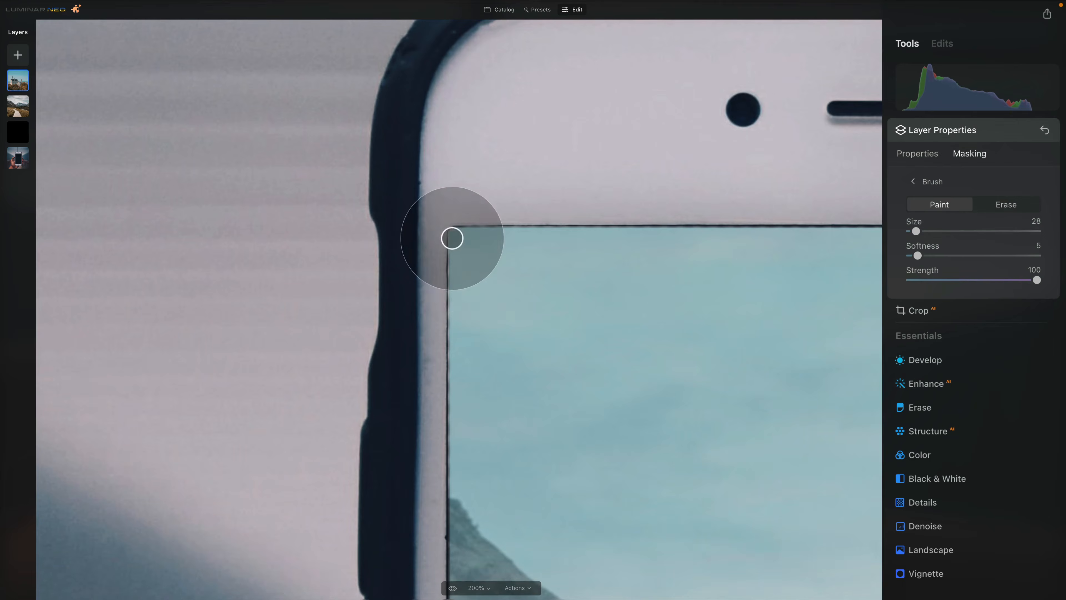
pyautogui.click(452, 238)
pyautogui.moveTo(455, 527); pyautogui.dragTo(509, 341)
pyautogui.keyDown('shift'); pyautogui.click(510, 341); pyautogui.keyUp('shift')
pyautogui.moveTo(506, 545)
pyautogui.mouseDown()
pyautogui.moveTo(497, 350)
pyautogui.moveTo(524, 110)
pyautogui.mouseUp()
pyautogui.keyDown('shift'); pyautogui.click(526, 371); pyautogui.keyUp('shift')
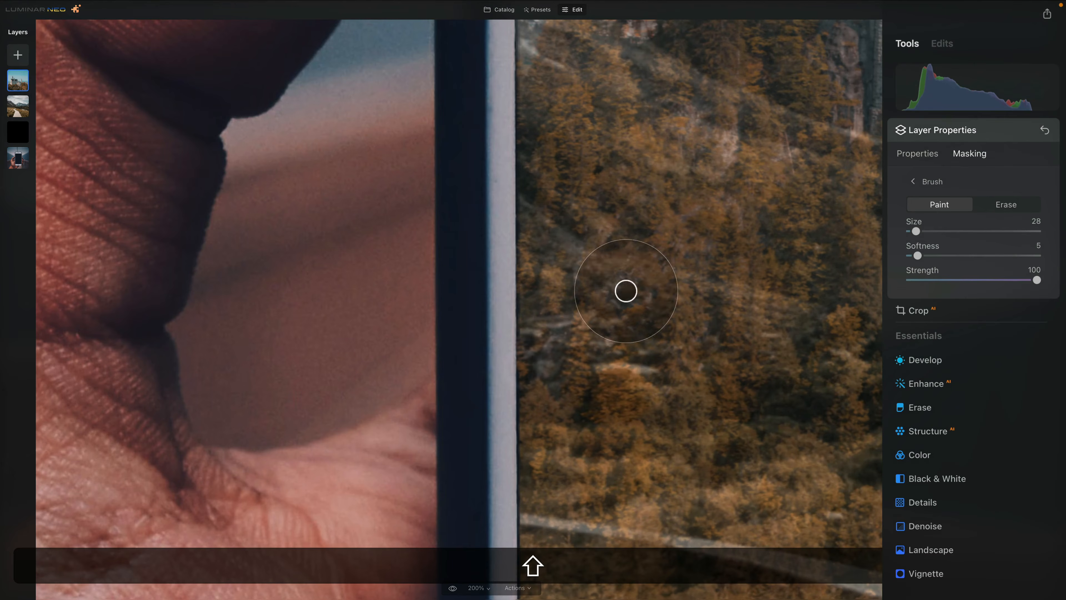
pyautogui.moveTo(633, 206); pyautogui.dragTo(438, 400)
pyautogui.moveTo(597, 300); pyautogui.dragTo(455, 346)
pyautogui.press('super+0')
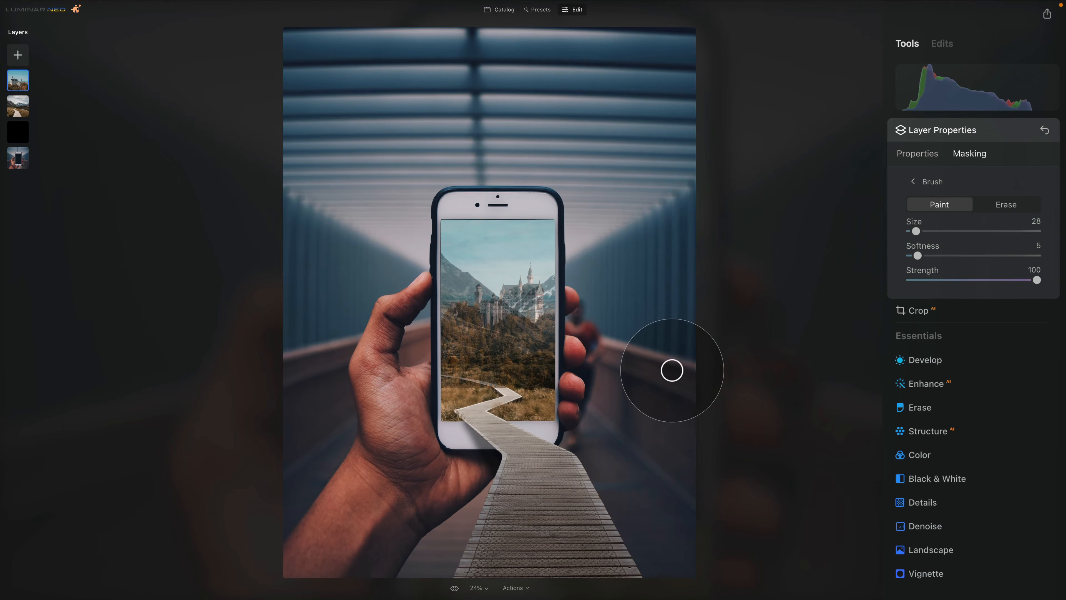
# Restore the castle layer's opacity to 100
pyautogui.click(927, 160)
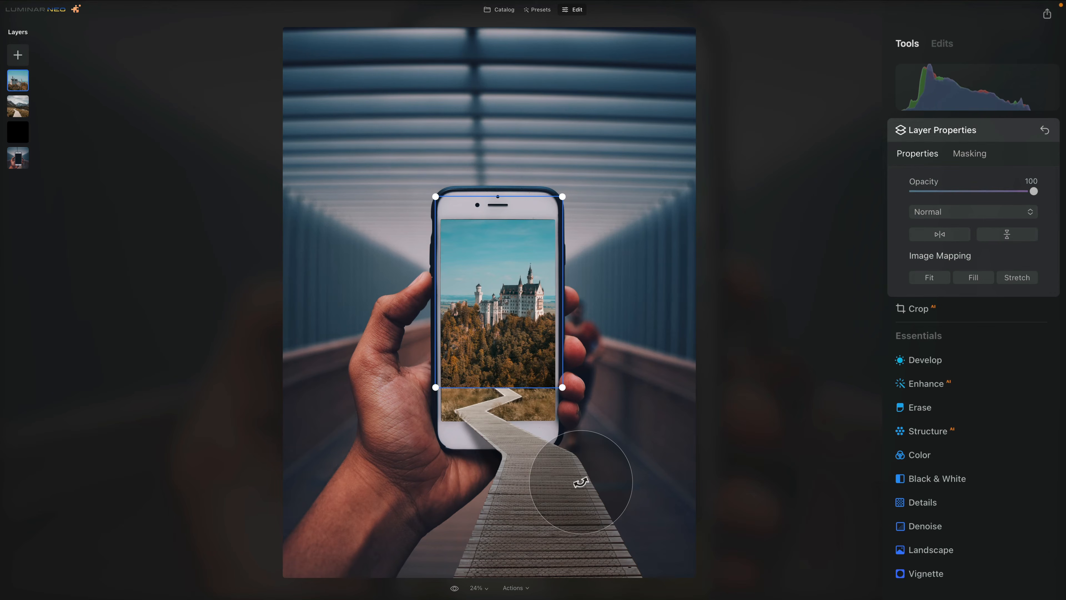
pyautogui.press('super')
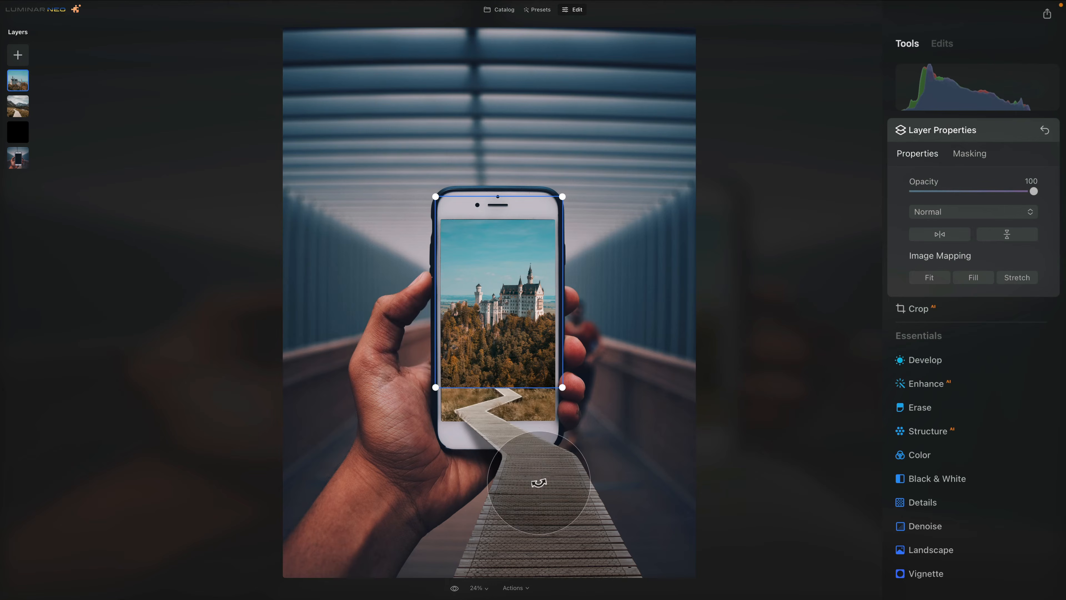
pyautogui.press('super')
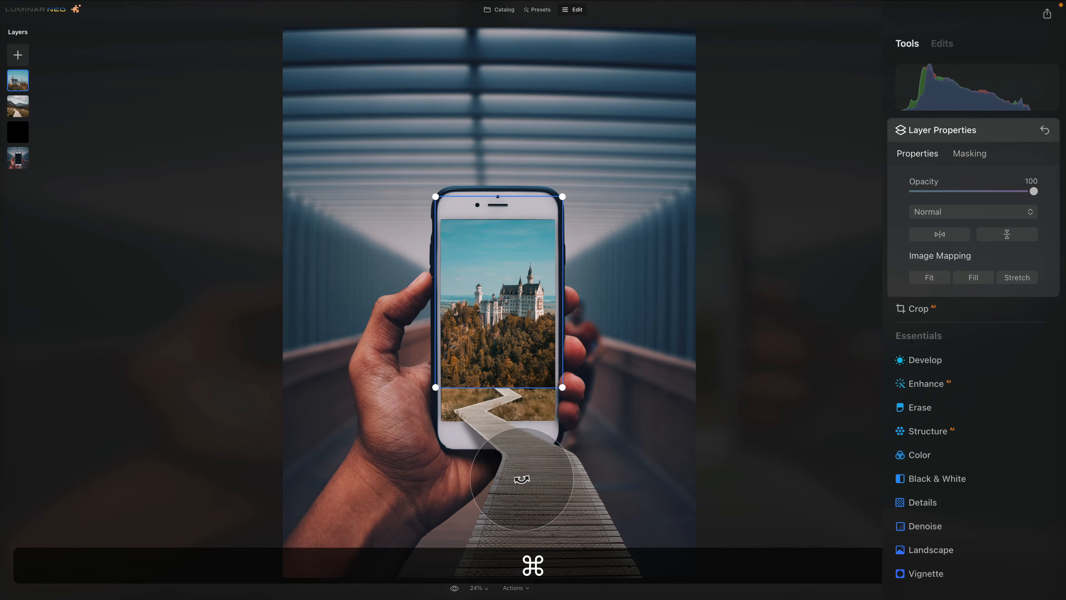
pyautogui.press('super+equal')
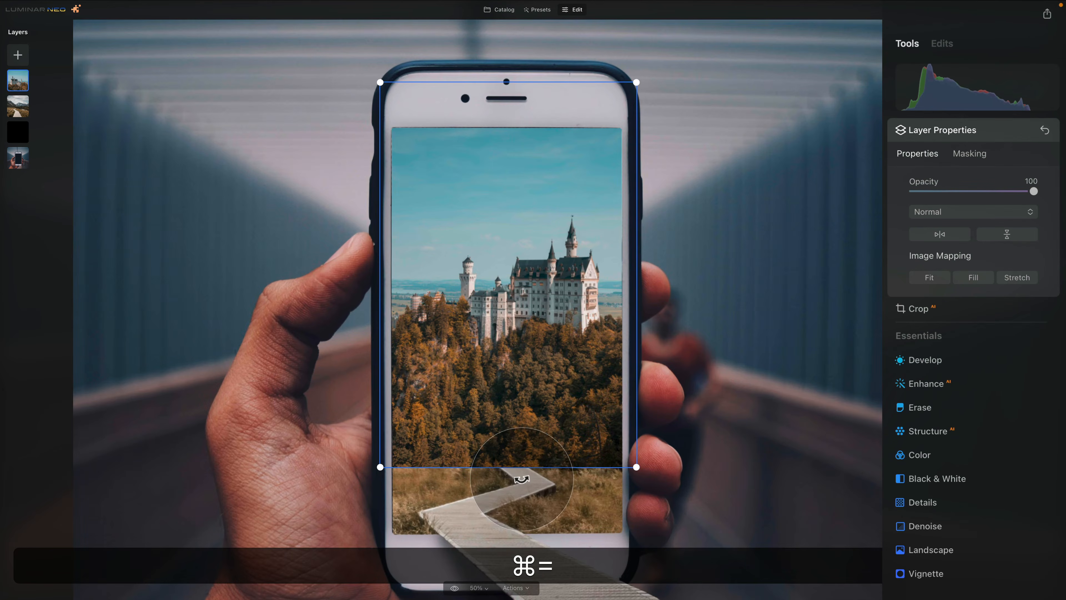
# Fade the castle layer's lower edge over the boardwalk with an eraser brush of size 244, softness 100 and strength 35
pyautogui.click(965, 155)
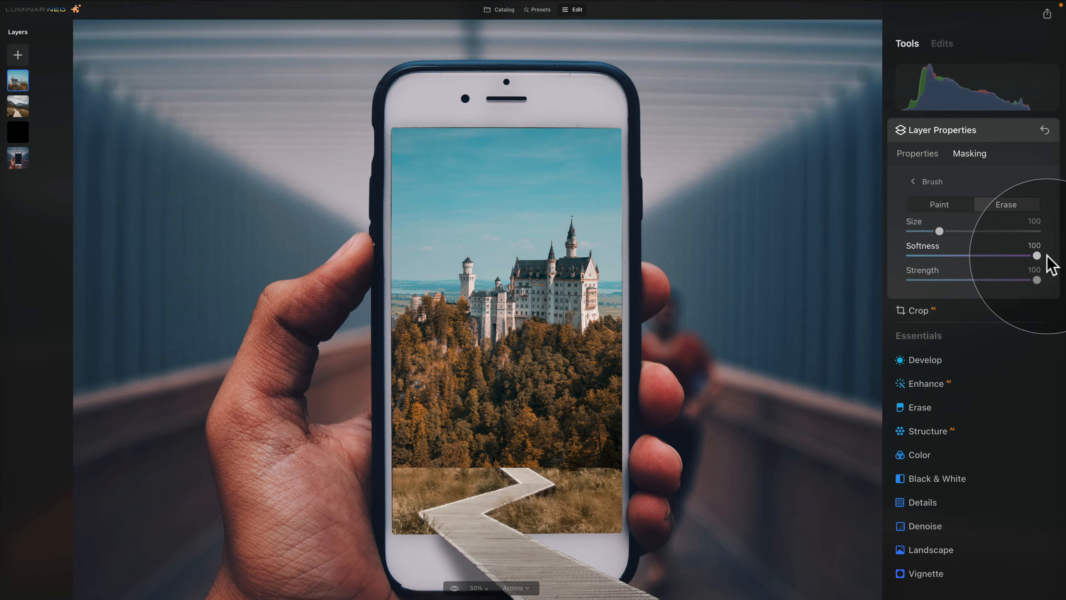
pyautogui.moveTo(1036, 280); pyautogui.dragTo(935, 279)
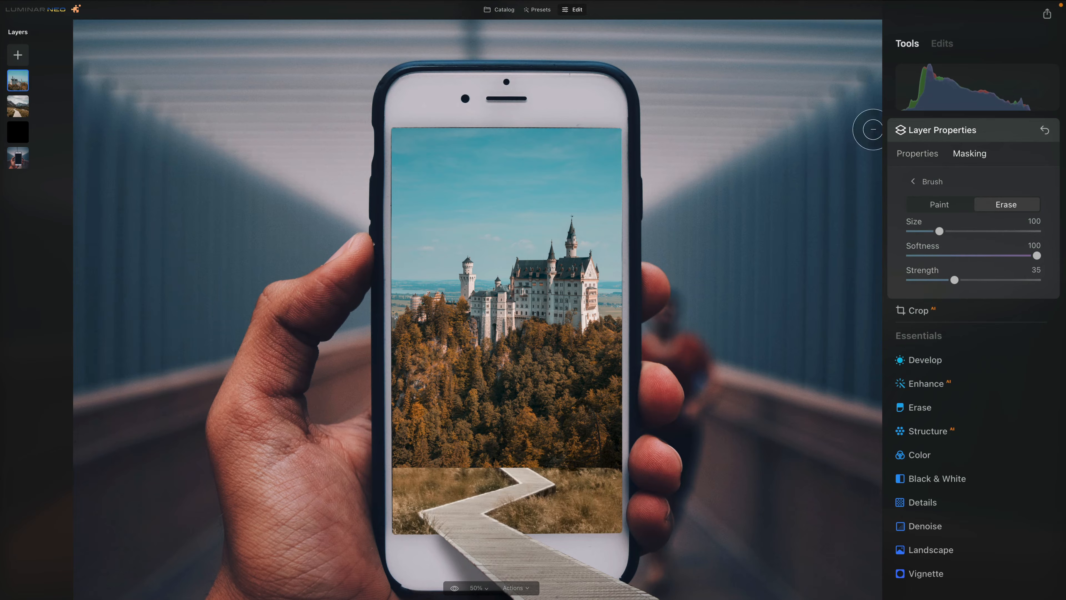
pyautogui.moveTo(939, 231); pyautogui.dragTo(986, 231)
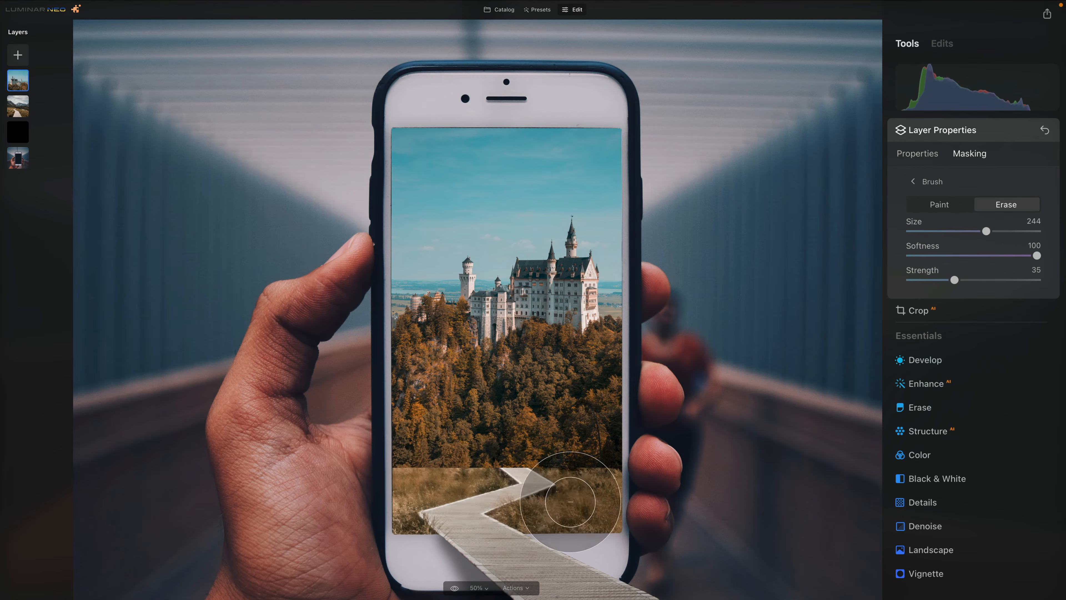
pyautogui.moveTo(419, 456)
pyautogui.mouseDown()
pyautogui.moveTo(355, 449)
pyautogui.moveTo(487, 488)
pyautogui.moveTo(505, 470)
pyautogui.mouseUp()
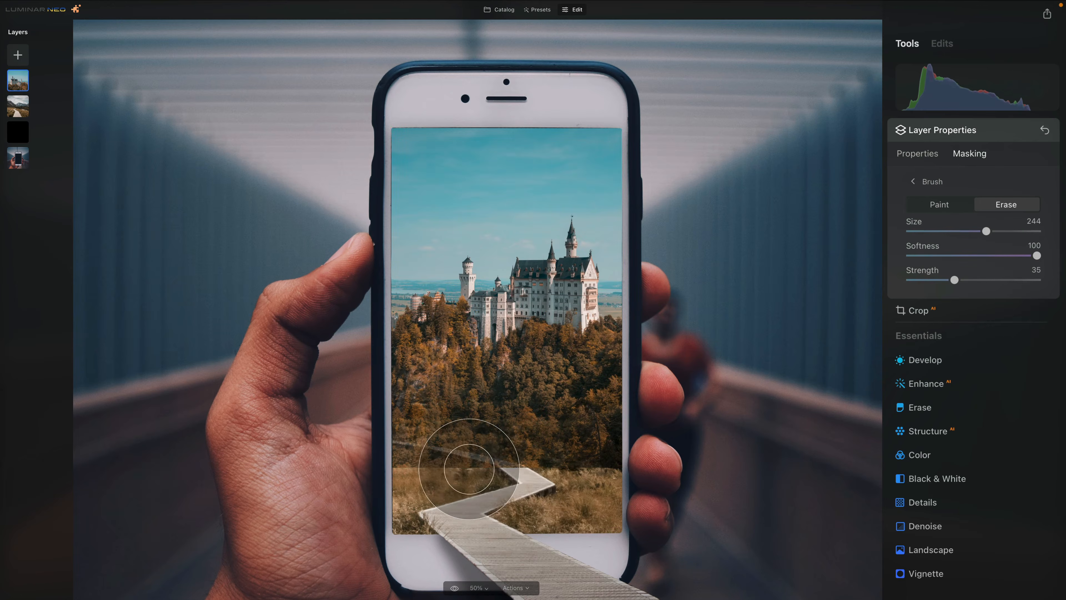
pyautogui.moveTo(422, 470)
pyautogui.mouseDown()
pyautogui.moveTo(431, 501)
pyautogui.moveTo(505, 504)
pyautogui.moveTo(499, 483)
pyautogui.moveTo(470, 517)
pyautogui.moveTo(489, 505)
pyautogui.moveTo(491, 483)
pyautogui.moveTo(454, 479)
pyautogui.moveTo(490, 513)
pyautogui.moveTo(487, 489)
pyautogui.mouseUp()
# Refine the blend between the castle's trees and the grass around the boardwalk with a size 148 eraser brush
pyautogui.press('[')
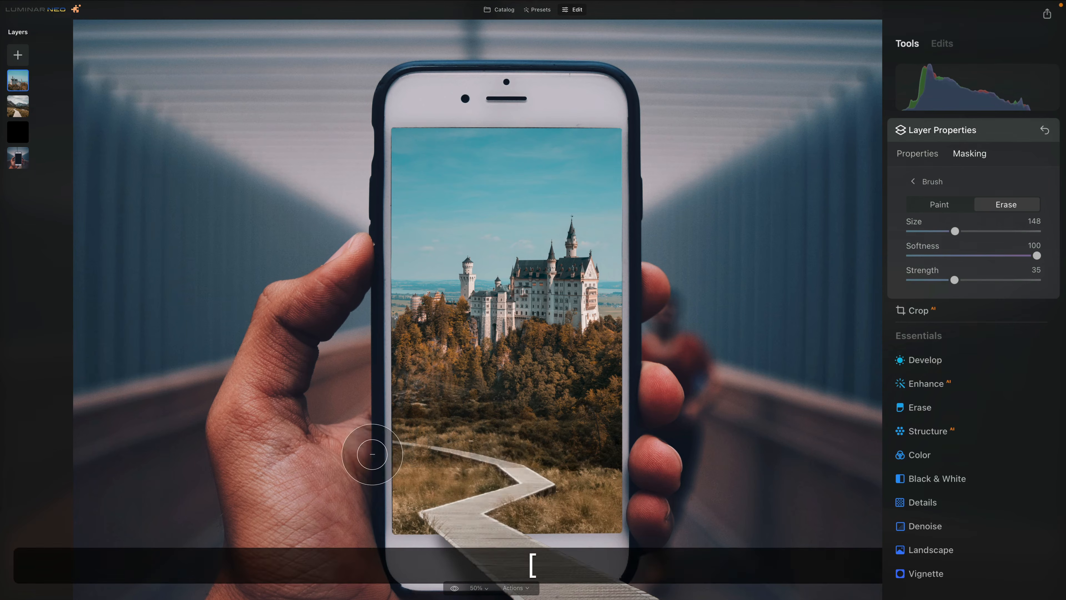
pyautogui.moveTo(436, 458)
pyautogui.mouseDown()
pyautogui.moveTo(508, 486)
pyautogui.moveTo(623, 483)
pyautogui.moveTo(565, 477)
pyautogui.moveTo(615, 486)
pyautogui.moveTo(603, 572)
pyautogui.moveTo(508, 530)
pyautogui.moveTo(508, 519)
pyautogui.moveTo(564, 488)
pyautogui.mouseUp()
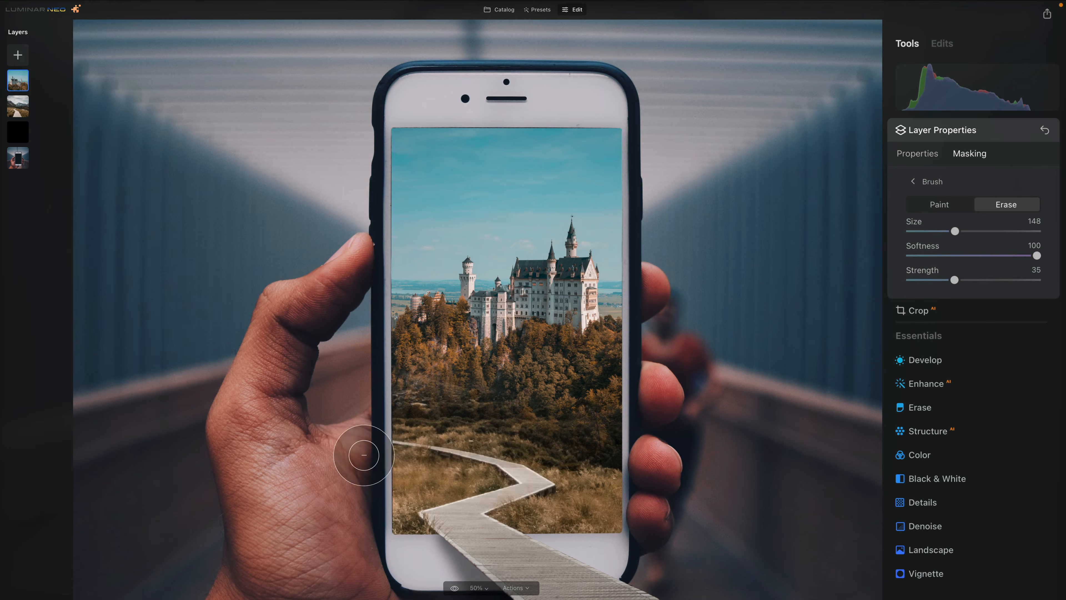
pyautogui.moveTo(391, 451)
pyautogui.mouseDown()
pyautogui.moveTo(508, 463)
pyautogui.moveTo(569, 559)
pyautogui.moveTo(482, 518)
pyautogui.moveTo(490, 506)
pyautogui.mouseUp()
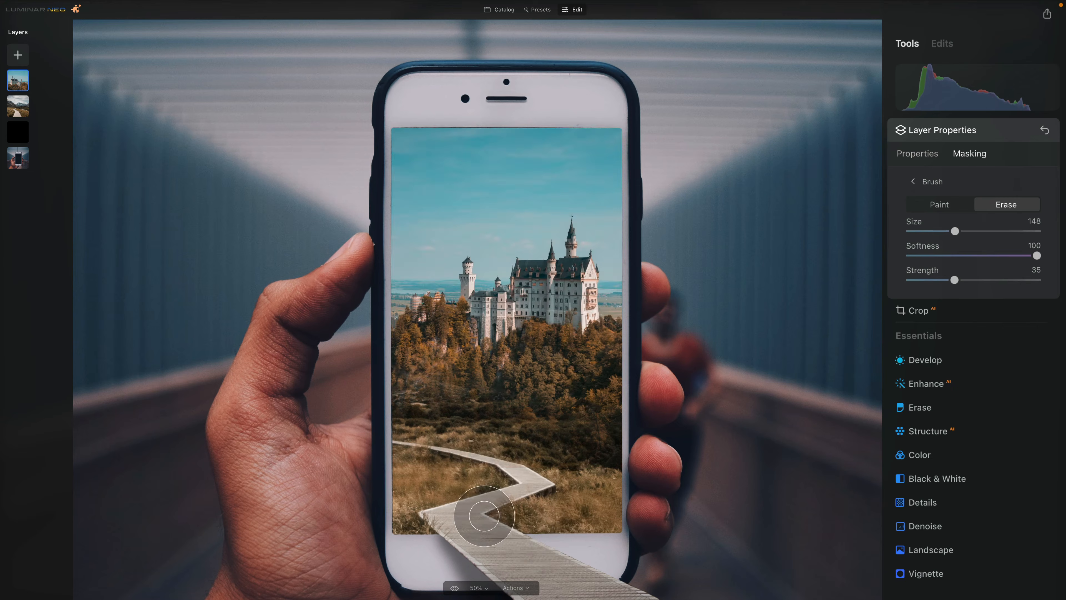
pyautogui.moveTo(577, 485)
pyautogui.mouseDown()
pyautogui.moveTo(538, 497)
pyautogui.moveTo(445, 372)
pyautogui.mouseUp()
# Paint the castle's lower trees back into the mask with a size 124 brush
pyautogui.press('x')
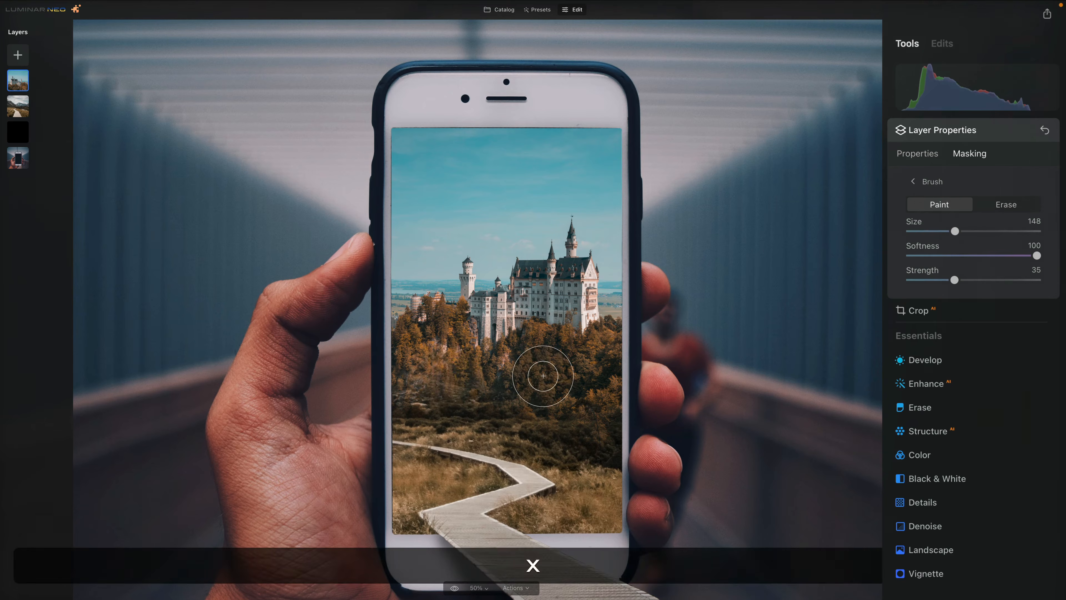
pyautogui.press('[')
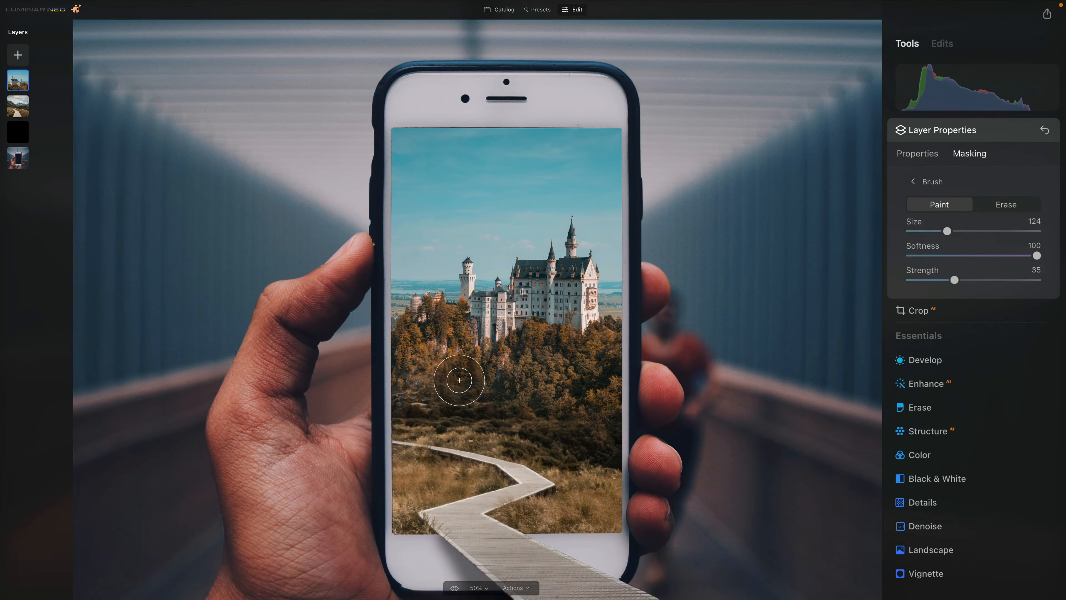
pyautogui.moveTo(424, 378)
pyautogui.mouseDown()
pyautogui.moveTo(405, 376)
pyautogui.moveTo(668, 445)
pyautogui.moveTo(647, 446)
pyautogui.mouseUp()
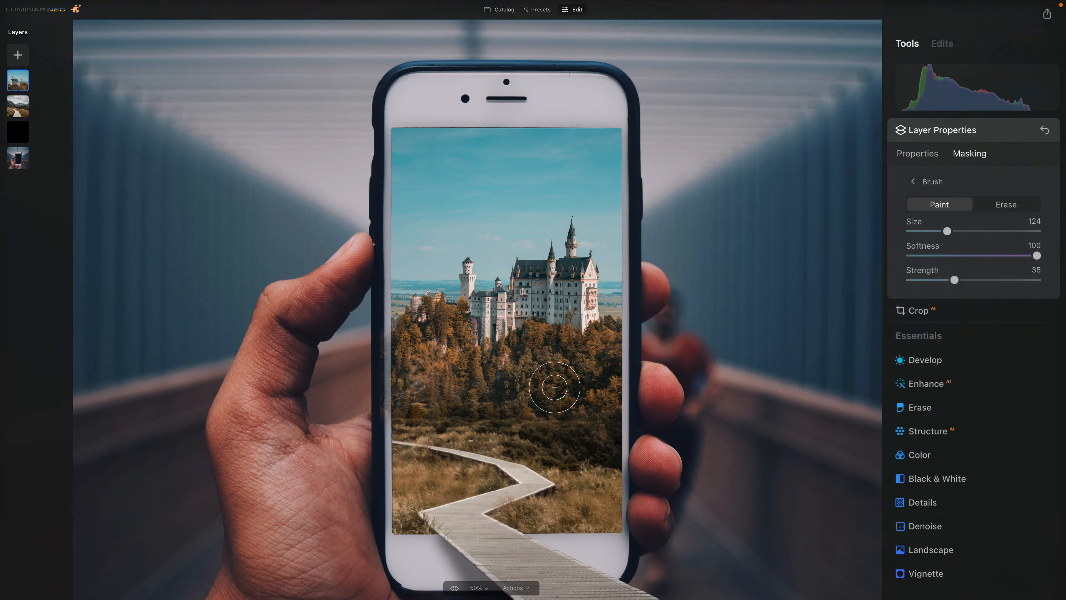
pyautogui.moveTo(555, 387)
pyautogui.mouseDown()
pyautogui.moveTo(569, 410)
pyautogui.moveTo(442, 524)
pyautogui.mouseUp()
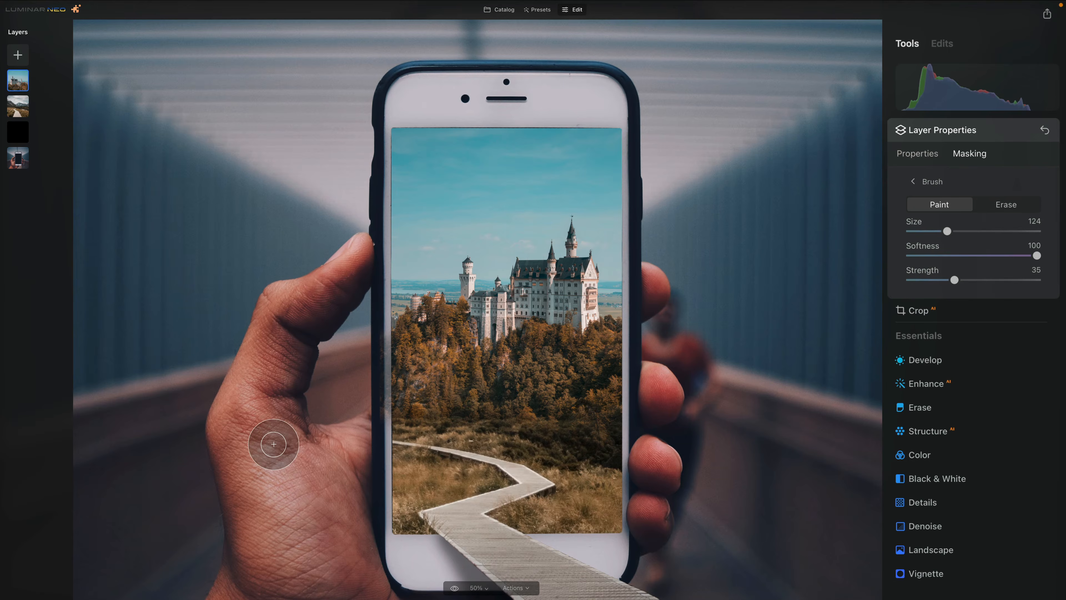
# Erase the tree spill from the phone's left bezel with a size 124 brush at softness 5 and strength 100
pyautogui.press('super+equal')
pyautogui.press('super+equal')
pyautogui.moveTo(244, 405); pyautogui.dragTo(448, 47)
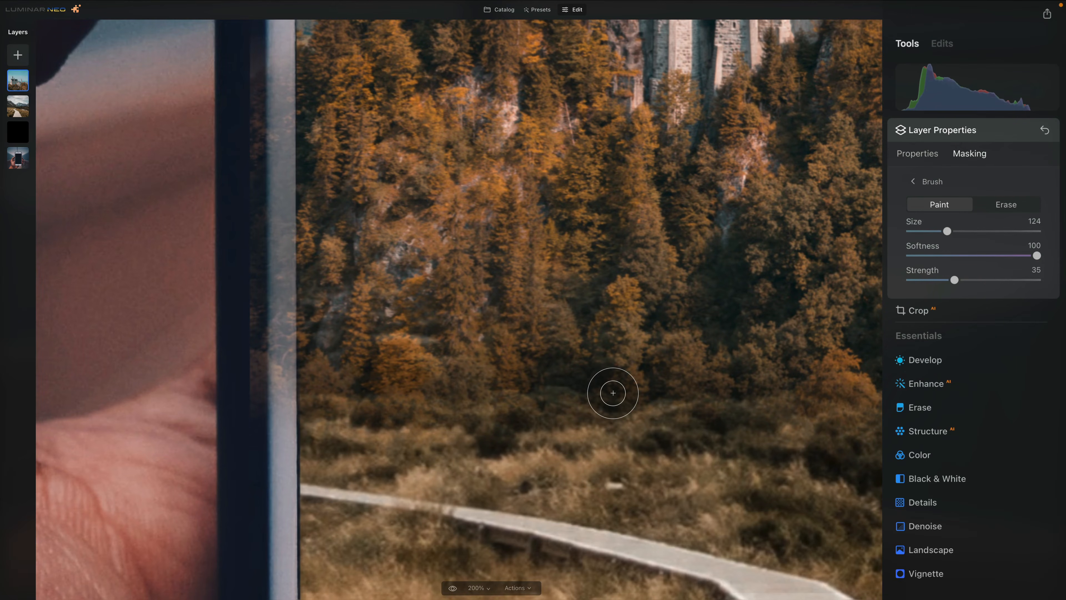
pyautogui.click(1007, 204)
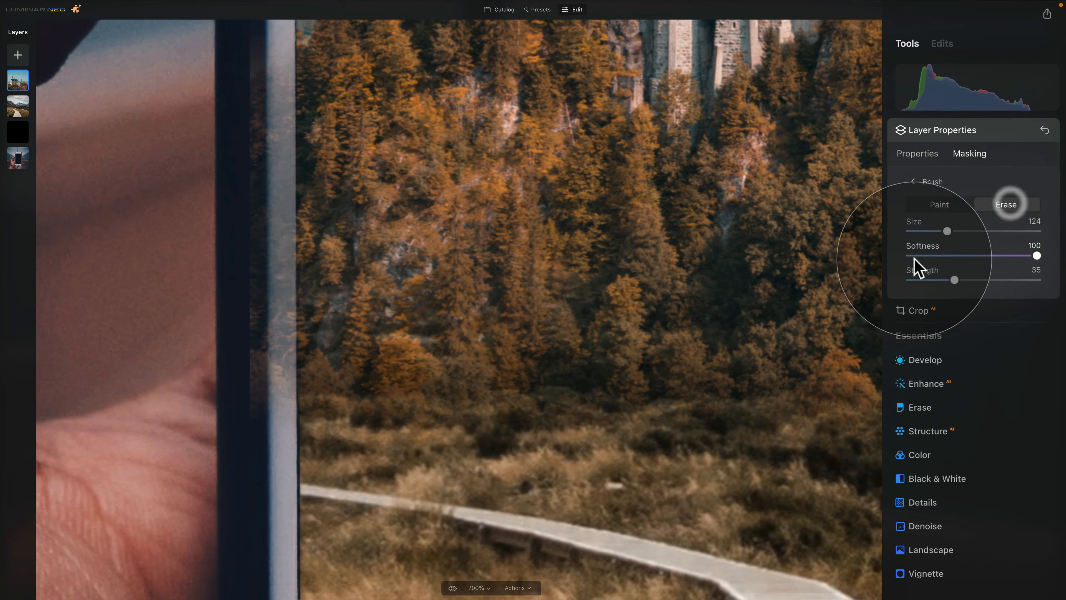
pyautogui.moveTo(1037, 256); pyautogui.dragTo(916, 255)
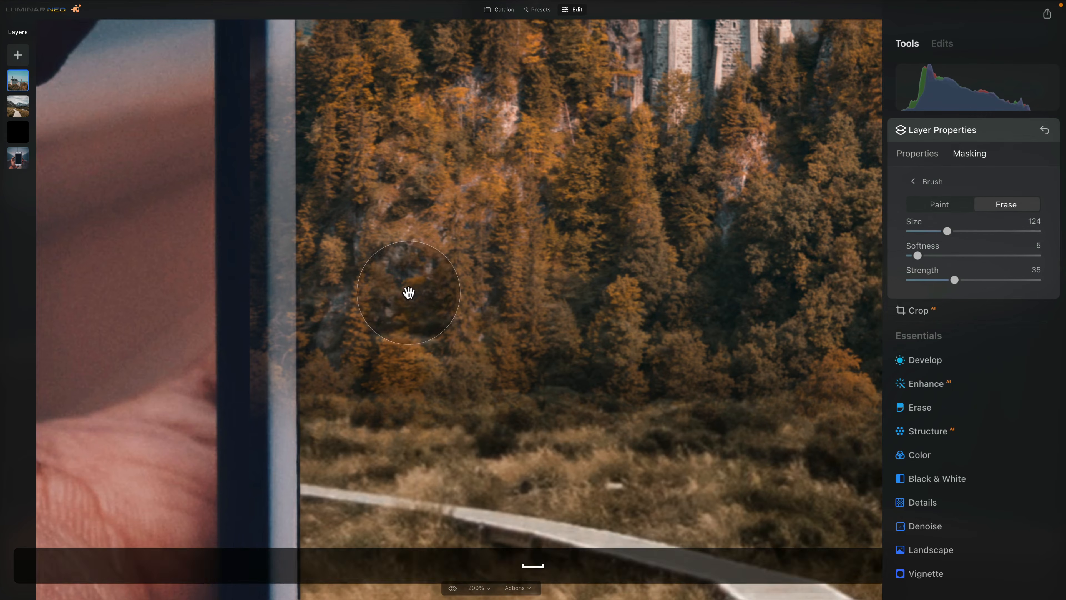
pyautogui.moveTo(407, 291); pyautogui.dragTo(669, 367)
pyautogui.moveTo(961, 281); pyautogui.dragTo(1039, 279)
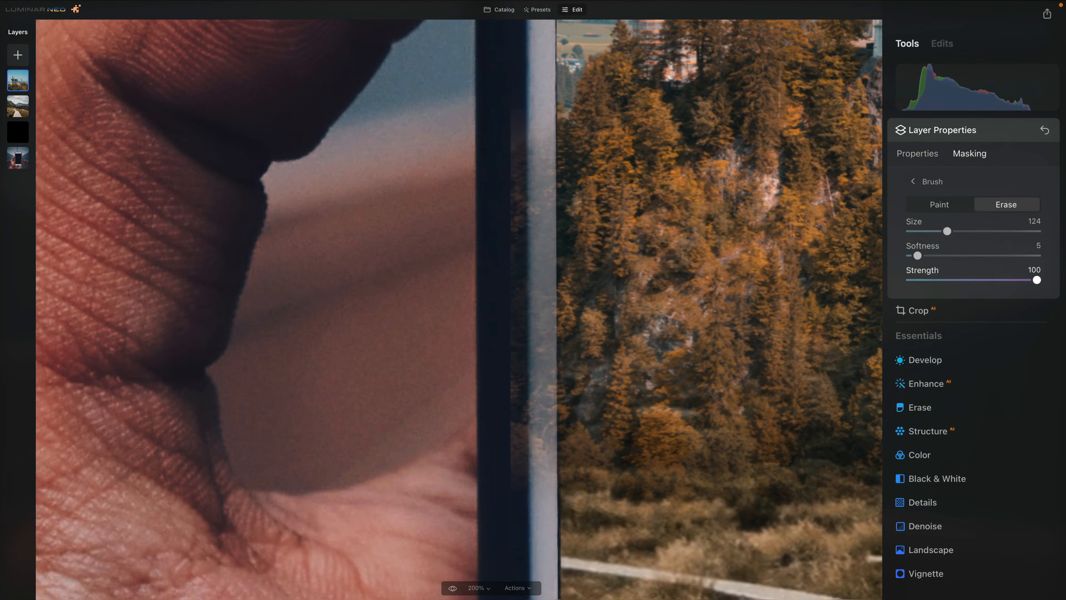
pyautogui.click(530, 69)
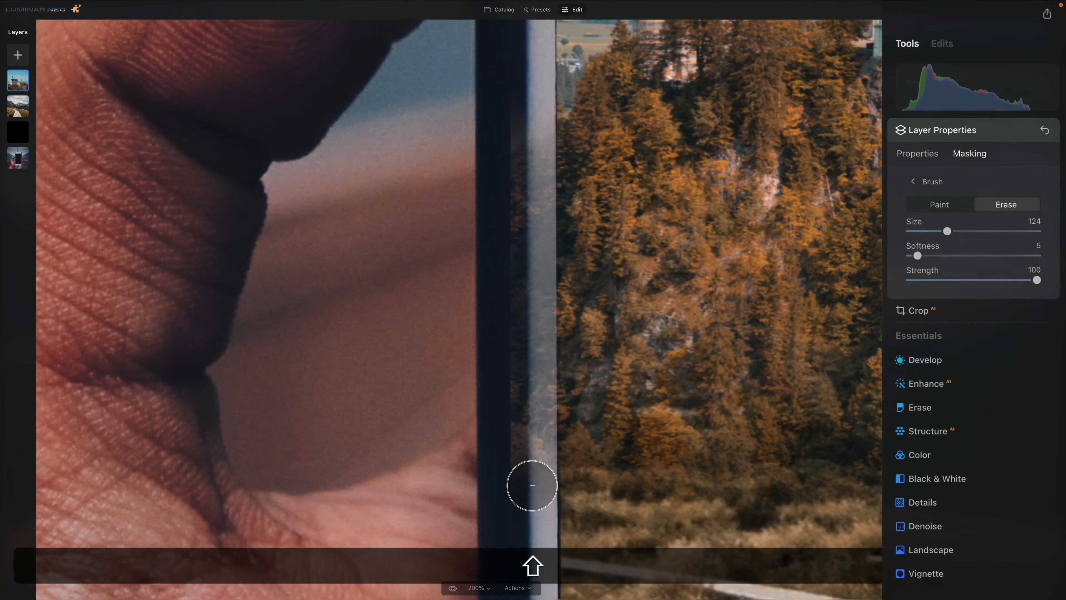
pyautogui.keyDown('shift'); pyautogui.click(532, 485); pyautogui.keyUp('shift')
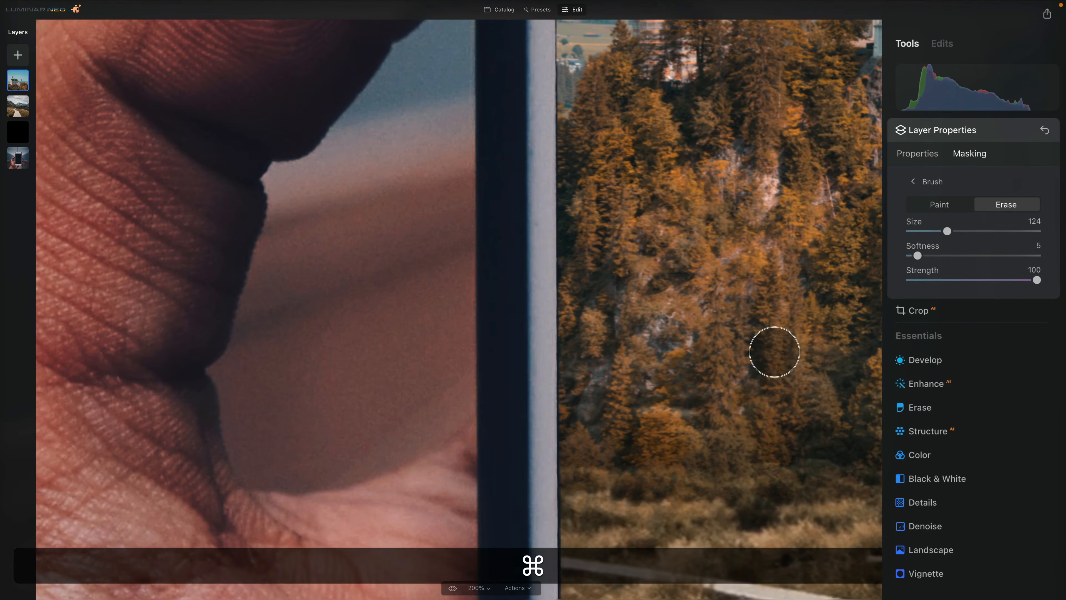
pyautogui.press('super+0')
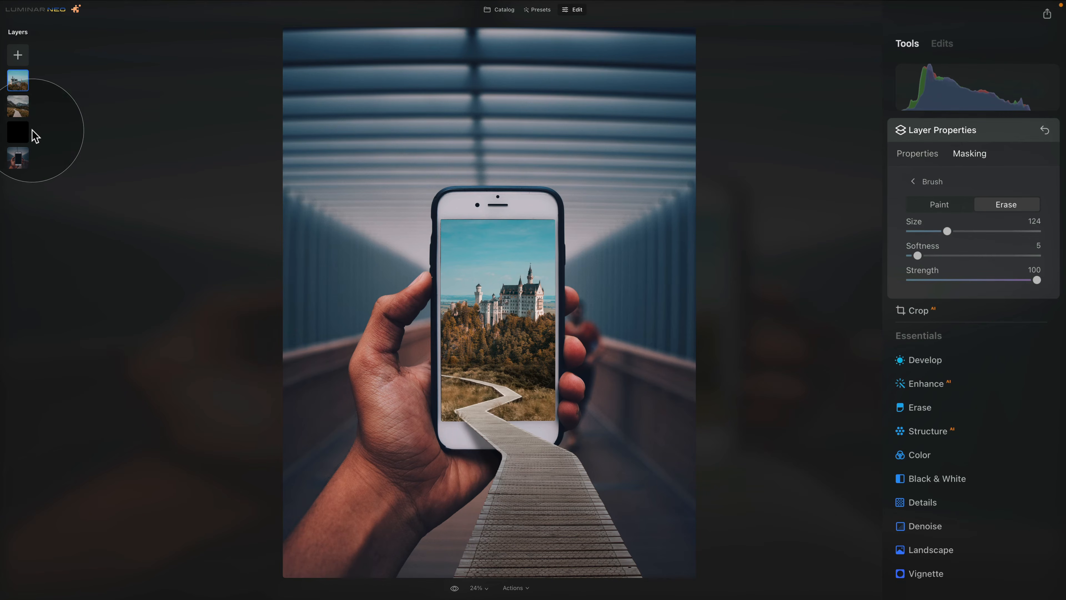
# Add the image of the standing man as a new layer and lower its opacity to 50
pyautogui.click(18, 55)
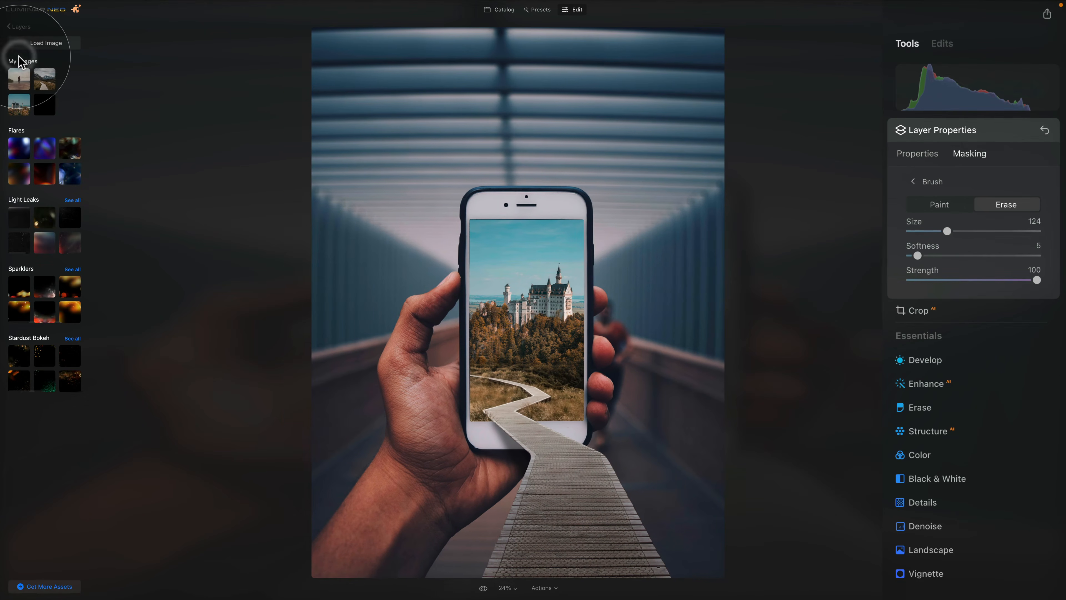
pyautogui.click(16, 87)
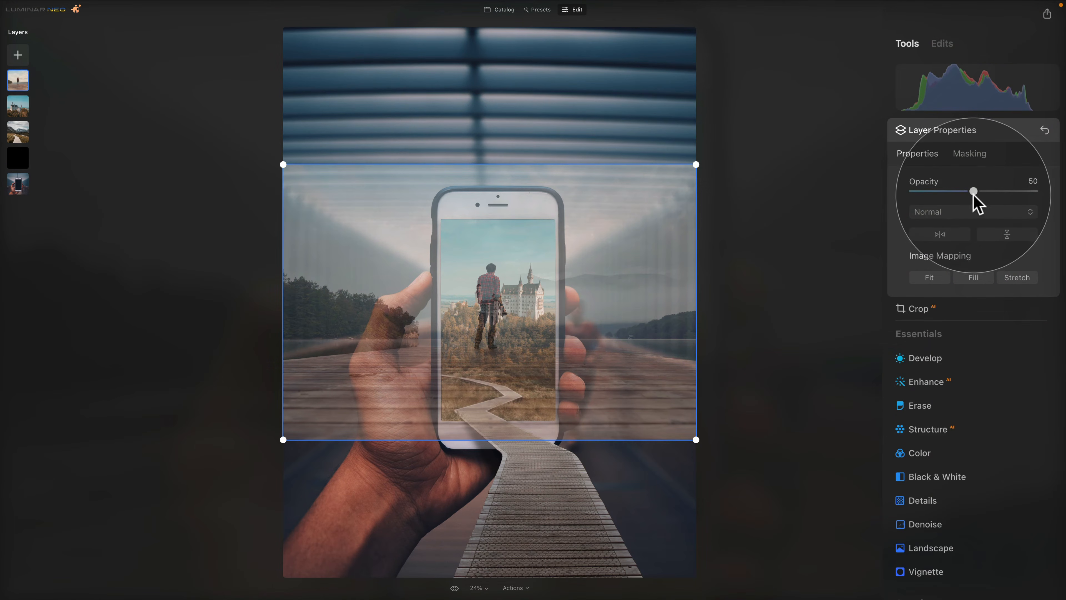
# Restore the man layer's opacity to 100 and remove its surroundings with the Portrait Background mask
pyautogui.moveTo(973, 191); pyautogui.dragTo(1034, 191)
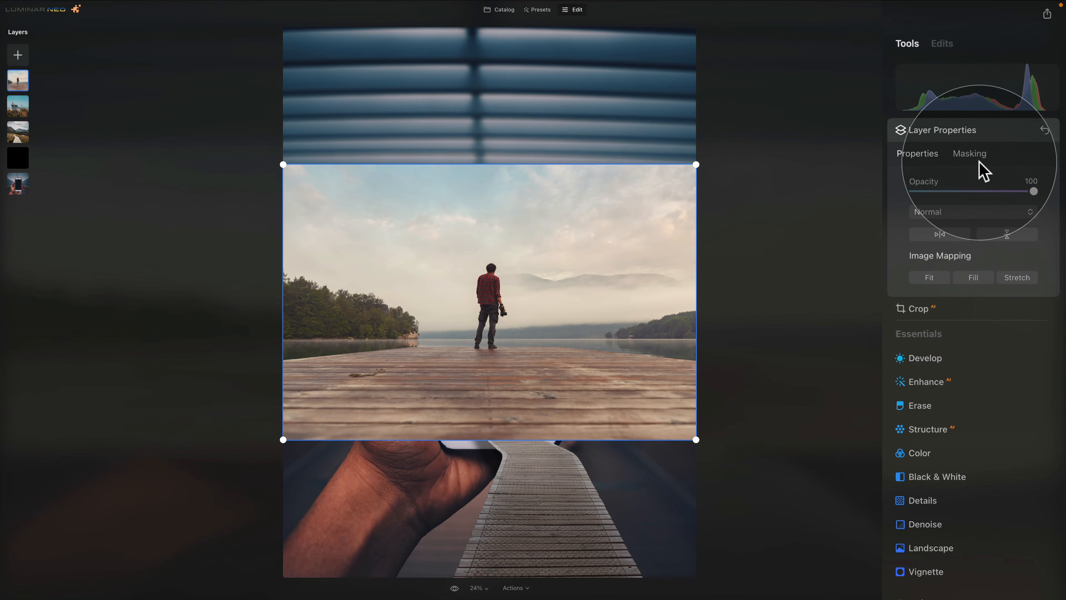
pyautogui.click(970, 155)
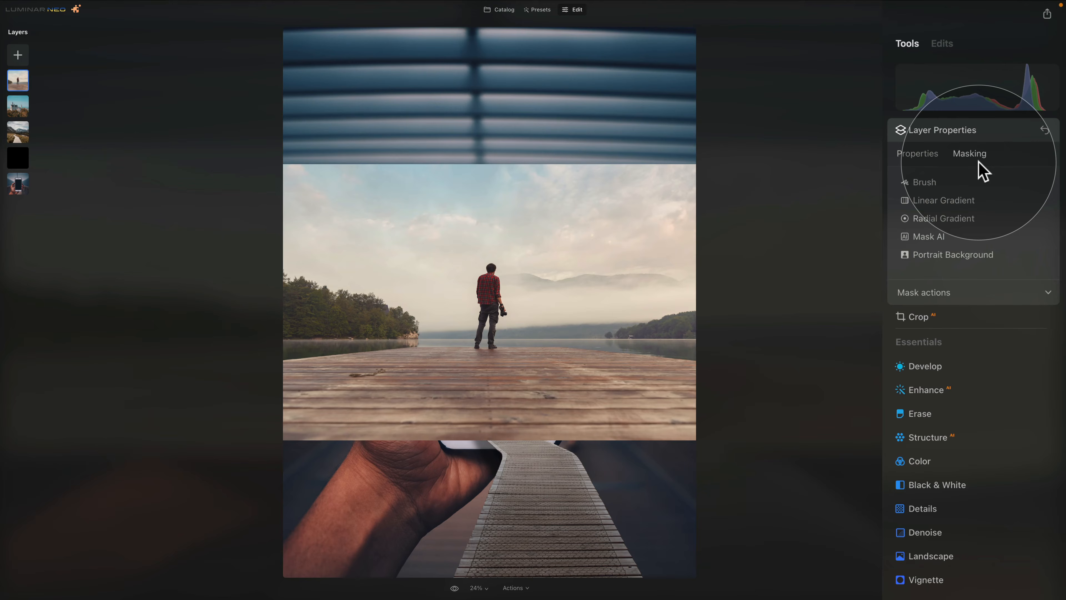
pyautogui.click(932, 253)
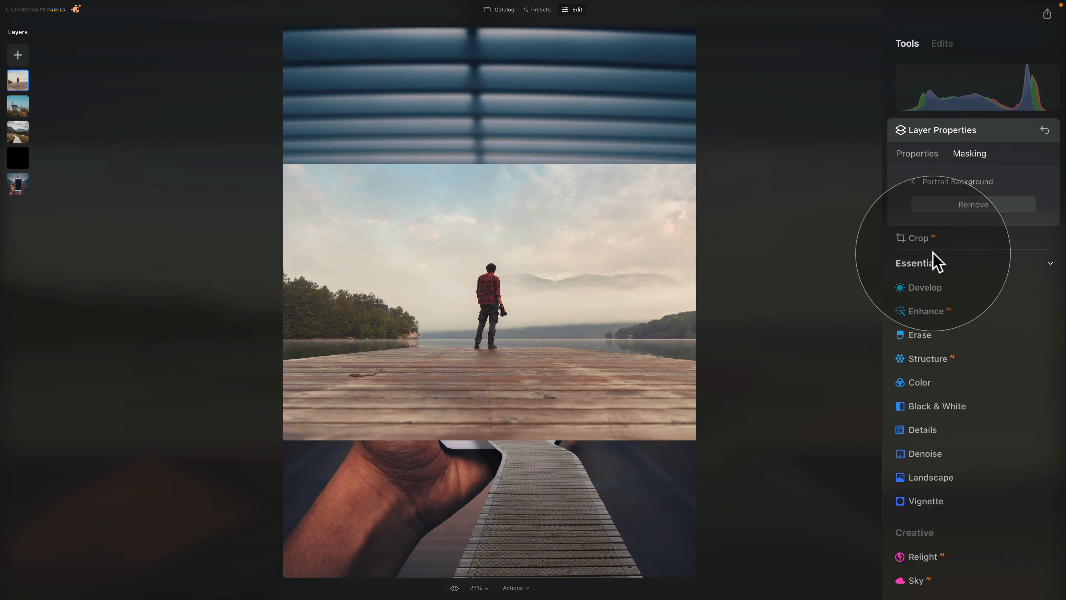
pyautogui.click(950, 208)
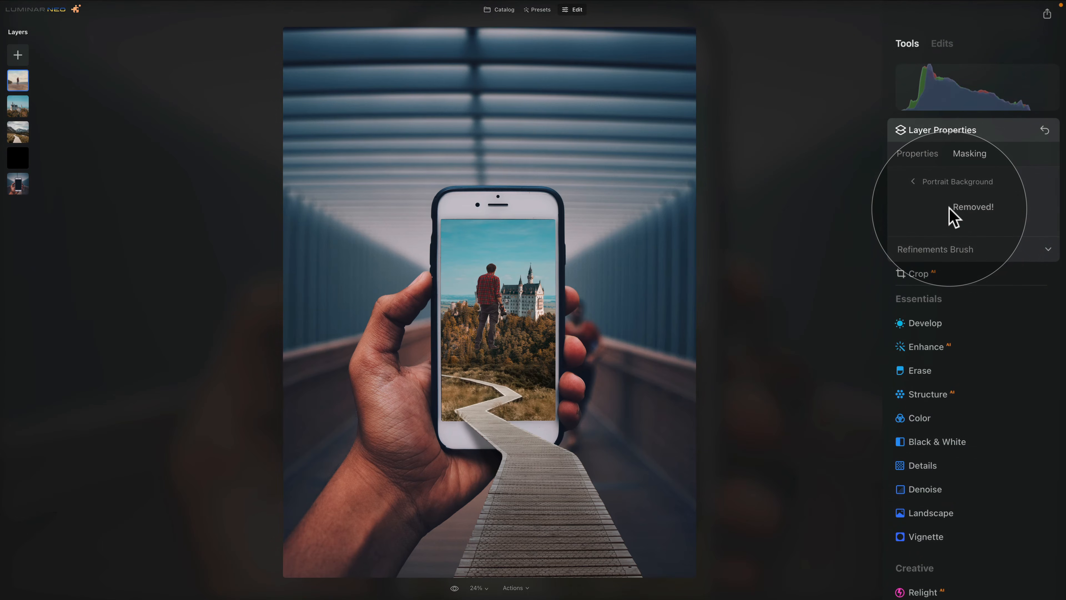
pyautogui.press('super')
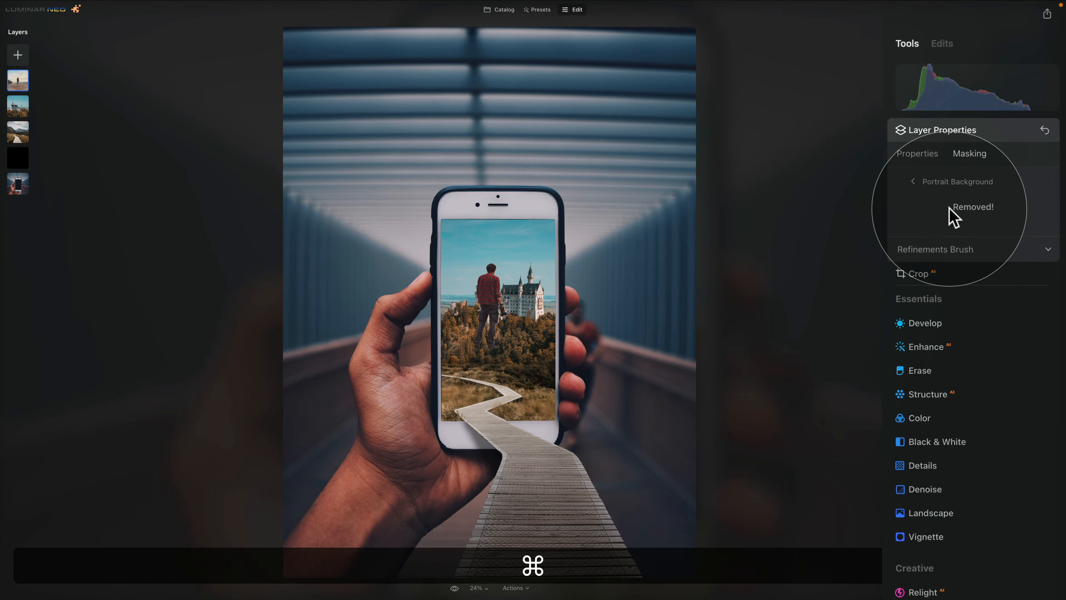
pyautogui.press('super+equal')
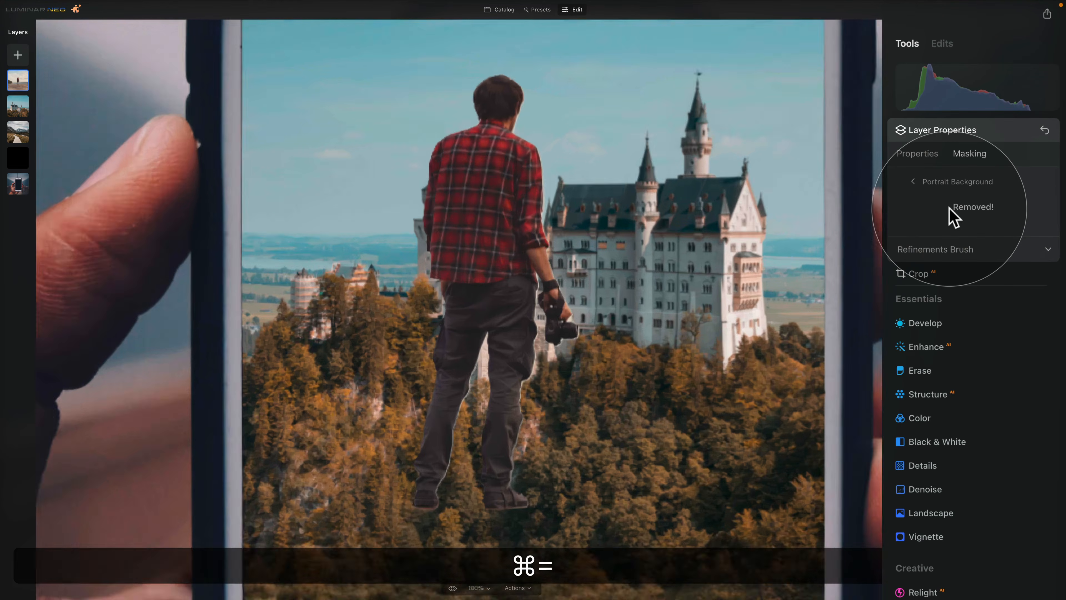
pyautogui.press('super+minus')
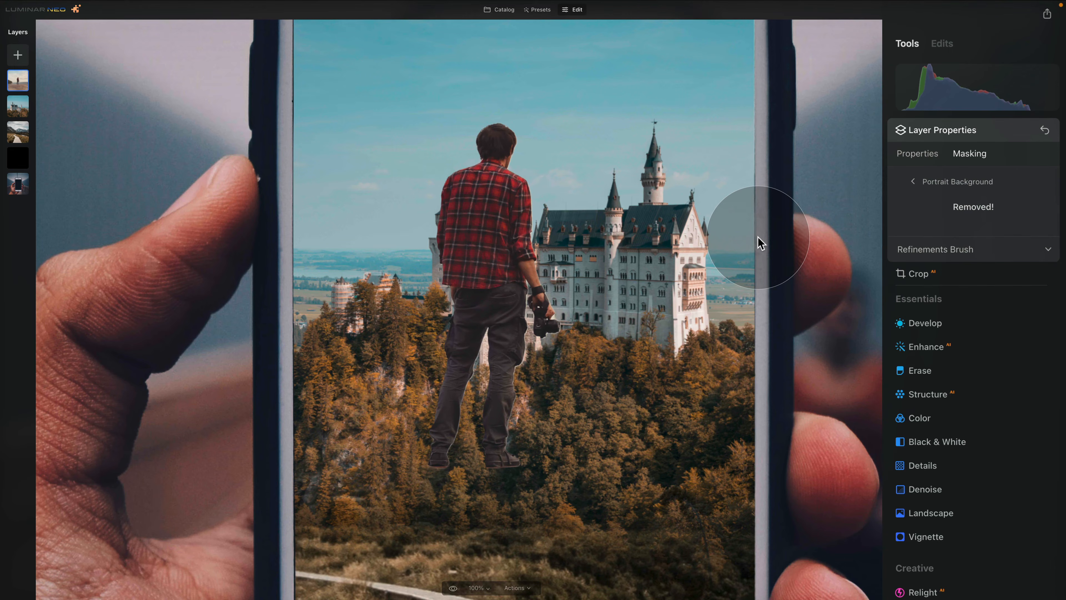
# Refine the man's cut-out edges around his arm, camera and hip with a size 57 Transition refinement brush
pyautogui.click(978, 249)
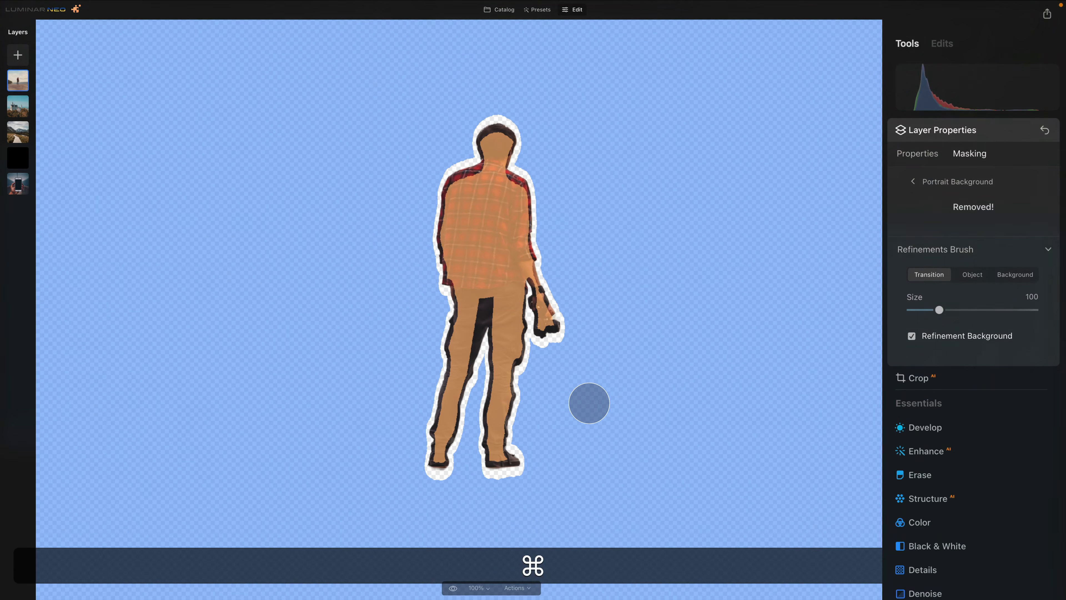
pyautogui.press('super+equal')
pyautogui.press('space')
pyautogui.moveTo(590, 404); pyautogui.dragTo(561, 295)
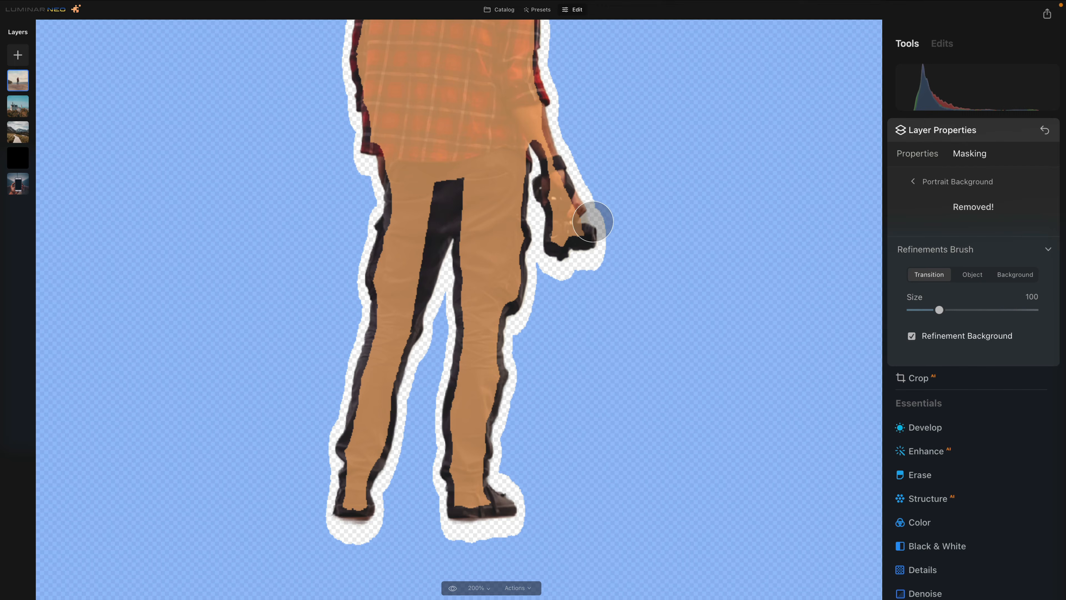
pyautogui.moveTo(938, 309); pyautogui.dragTo(925, 310)
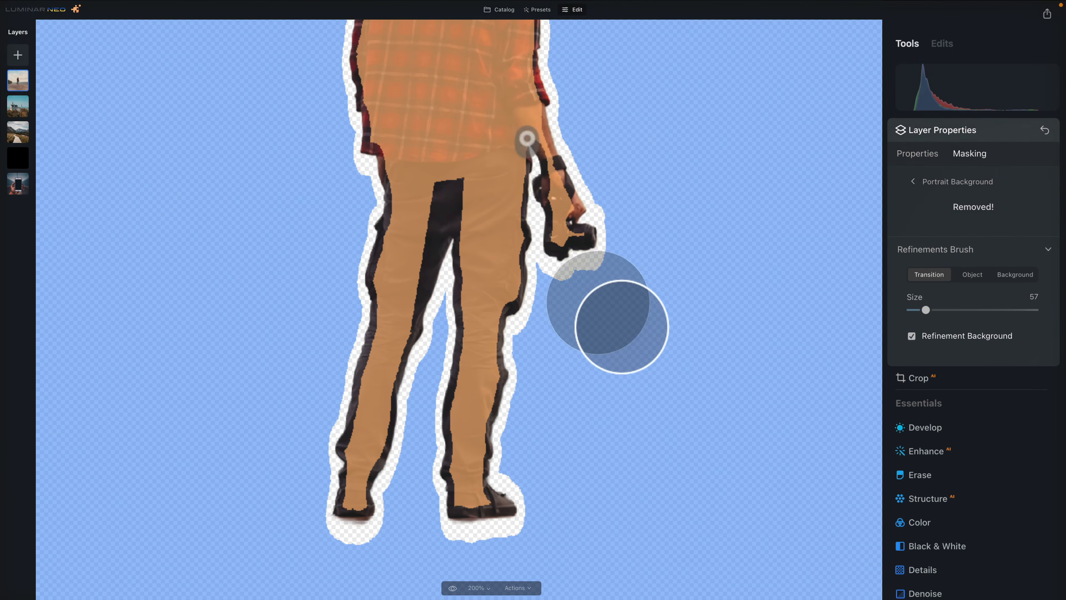
pyautogui.scroll(-5, 572, 405)
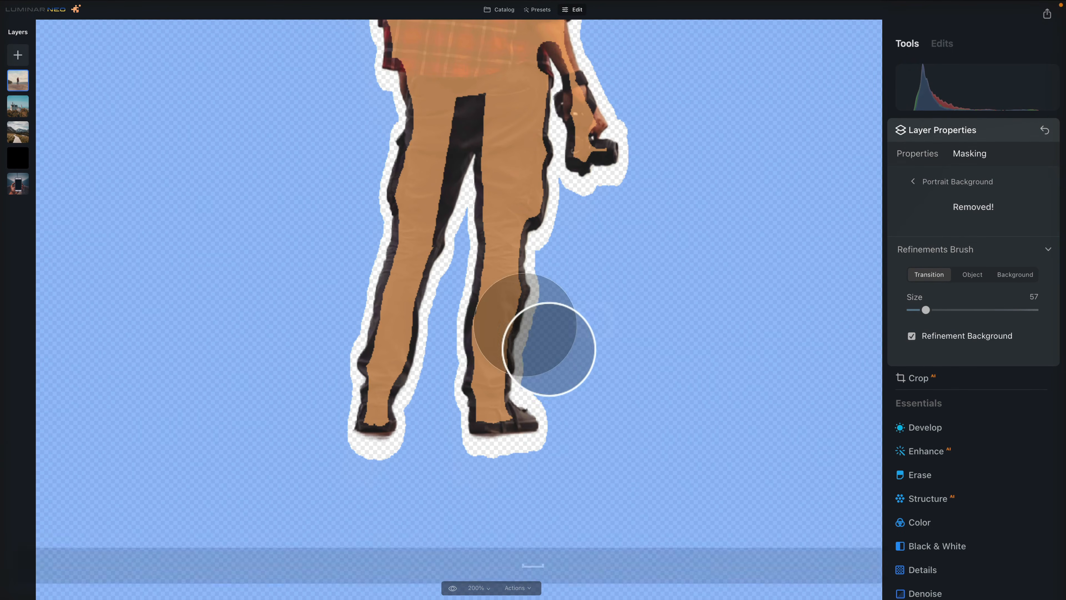
pyautogui.scroll(10, 440, 333)
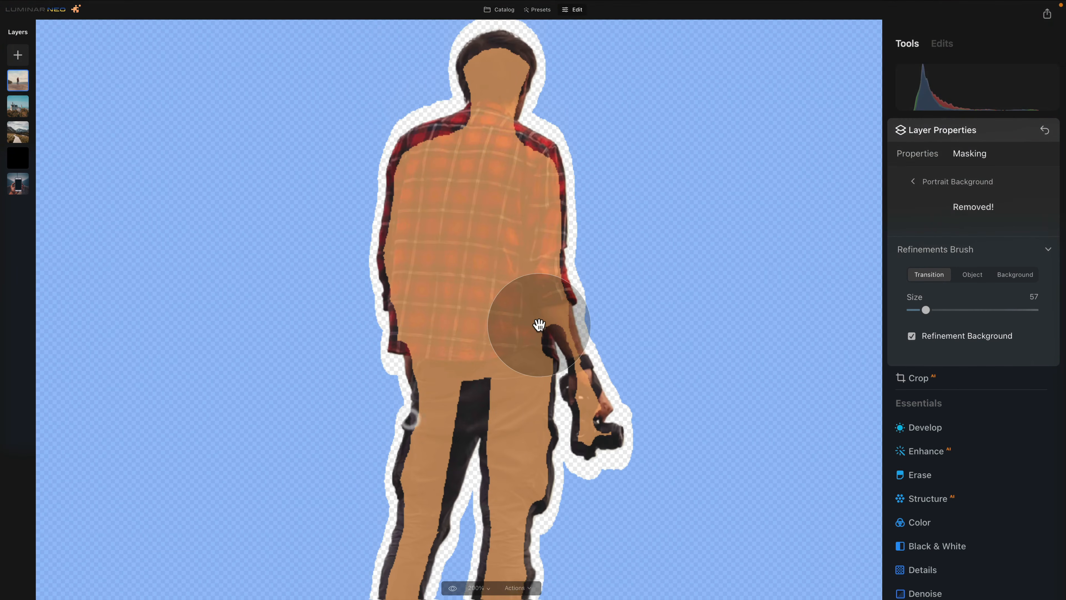
pyautogui.moveTo(614, 454); pyautogui.dragTo(576, 348)
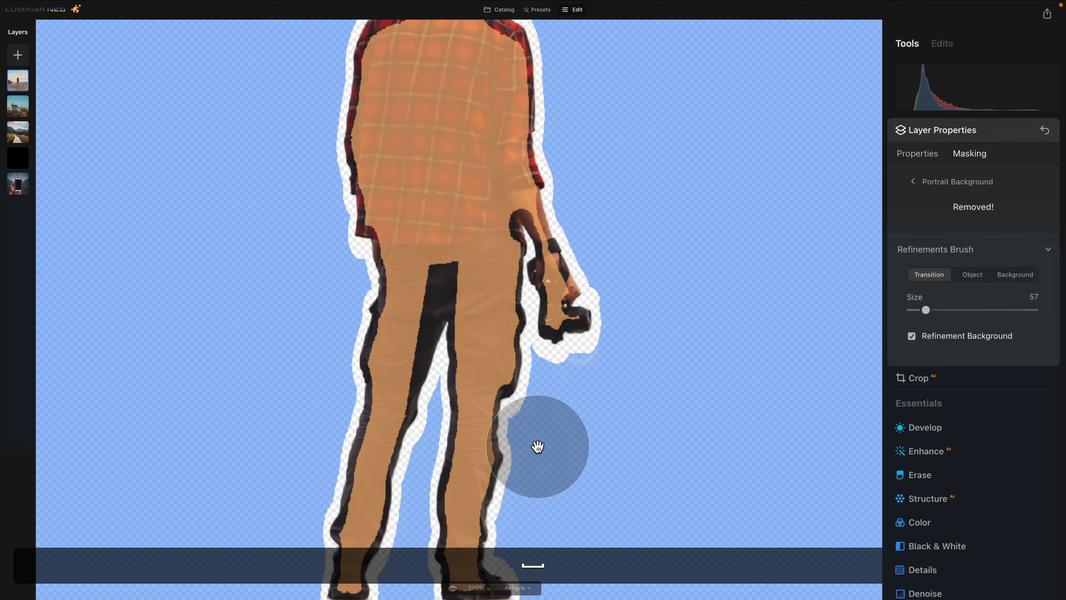
pyautogui.moveTo(538, 446); pyautogui.dragTo(564, 362)
pyautogui.moveTo(492, 411); pyautogui.dragTo(549, 395)
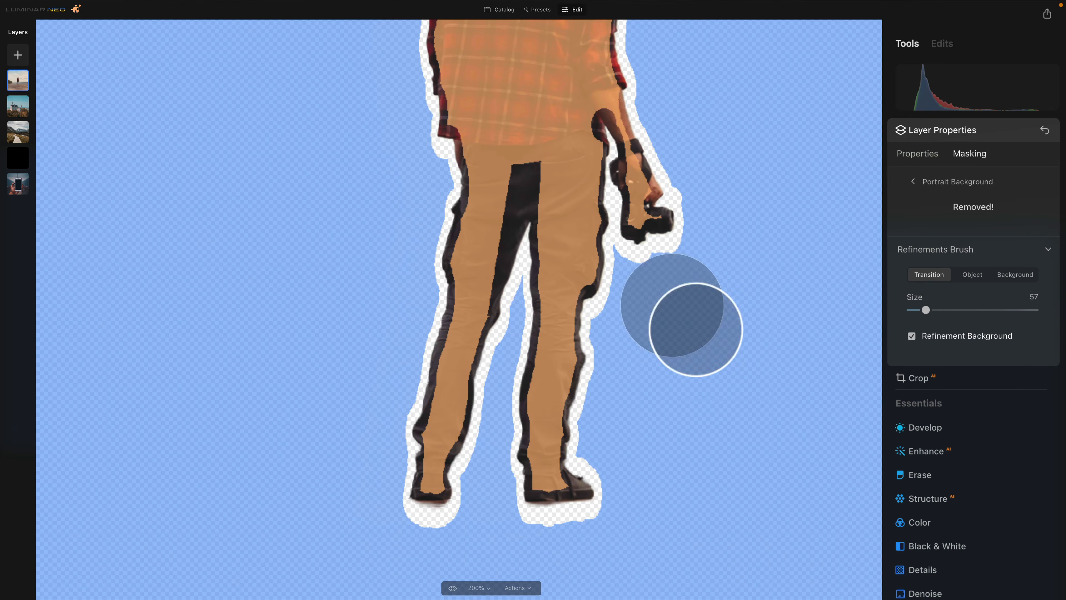
pyautogui.click(953, 251)
# Scale the man layer down to about half its size and move him onto the boardwalk inside the phone's screen
pyautogui.click(927, 154)
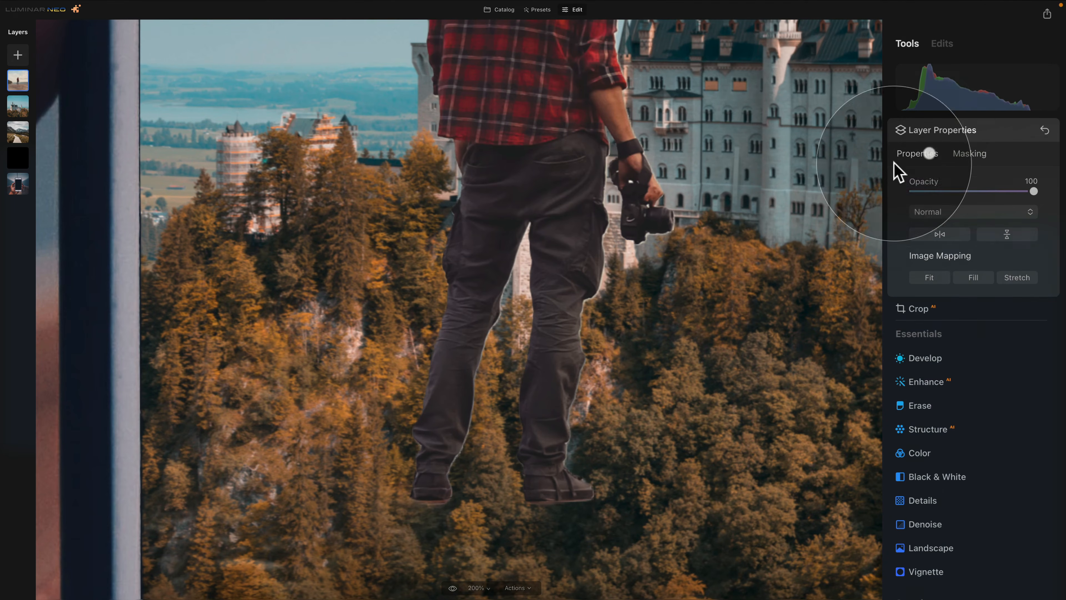
pyautogui.press('super+0')
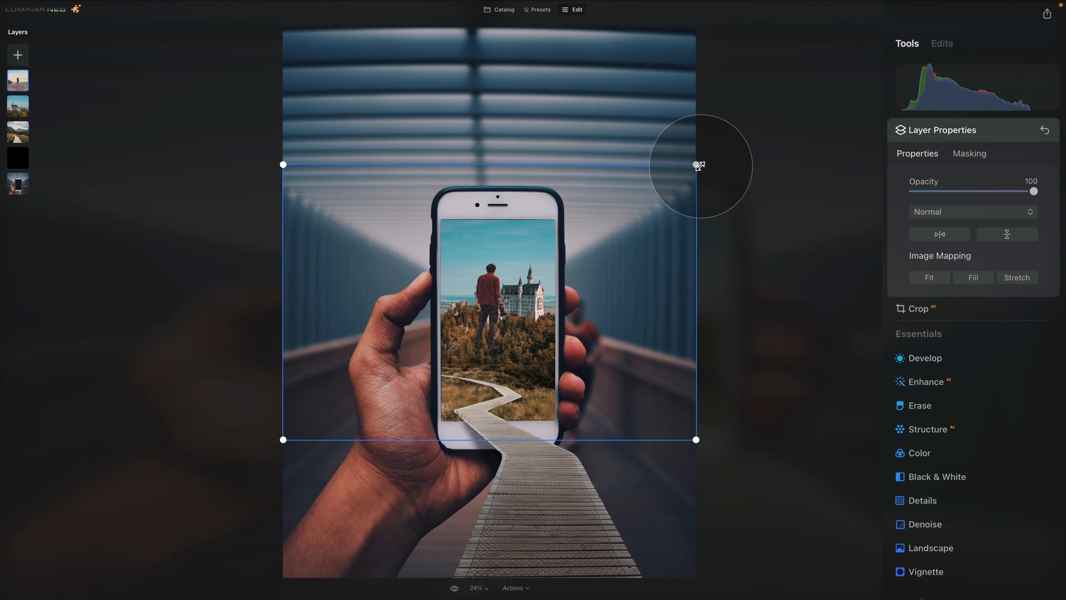
pyautogui.moveTo(697, 162); pyautogui.dragTo(489, 302)
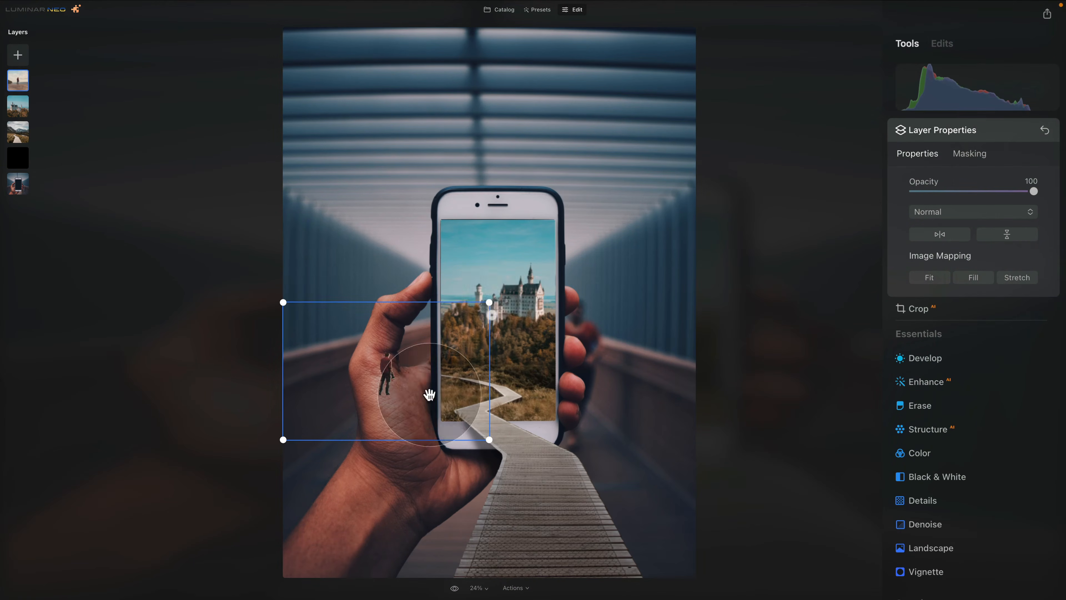
pyautogui.moveTo(389, 367); pyautogui.dragTo(466, 377)
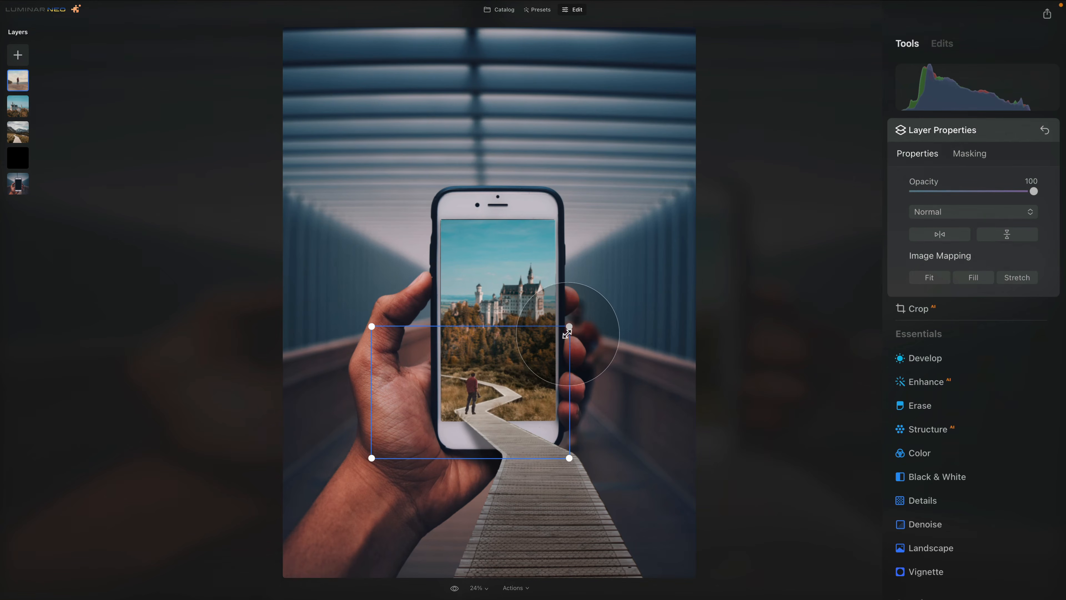
# Shrink the man slightly more and adjust his position so he stands on the boardwalk's nearest bend
pyautogui.moveTo(578, 330); pyautogui.dragTo(552, 348)
pyautogui.moveTo(467, 400); pyautogui.dragTo(481, 392)
pyautogui.moveTo(566, 326); pyautogui.dragTo(574, 322)
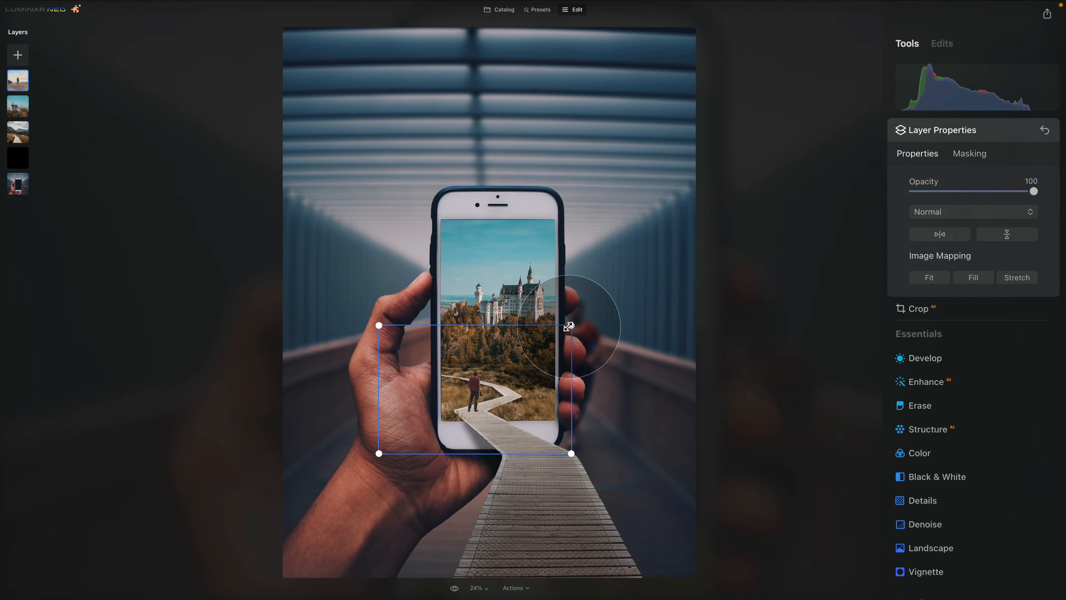
pyautogui.moveTo(570, 324); pyautogui.dragTo(560, 333)
pyautogui.moveTo(463, 395); pyautogui.dragTo(468, 397)
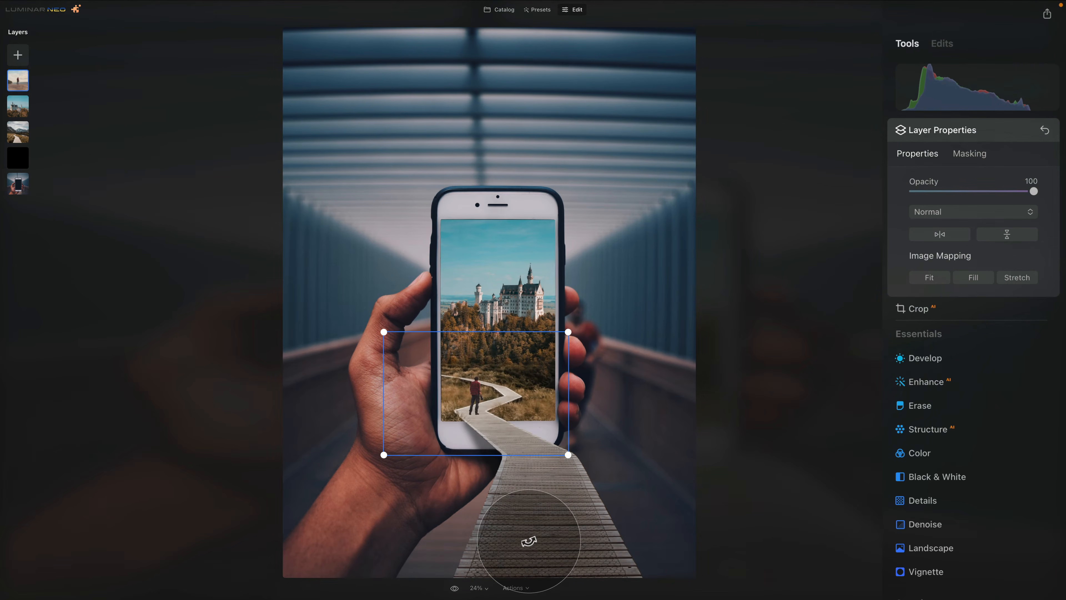
# Erase a test spot beside the man's shoulder with a mask brush at size 67, softness 40 and strength 50
pyautogui.press('super+equal')
pyautogui.press('super+equal')
pyautogui.press('super+equal')
pyautogui.press('super+equal')
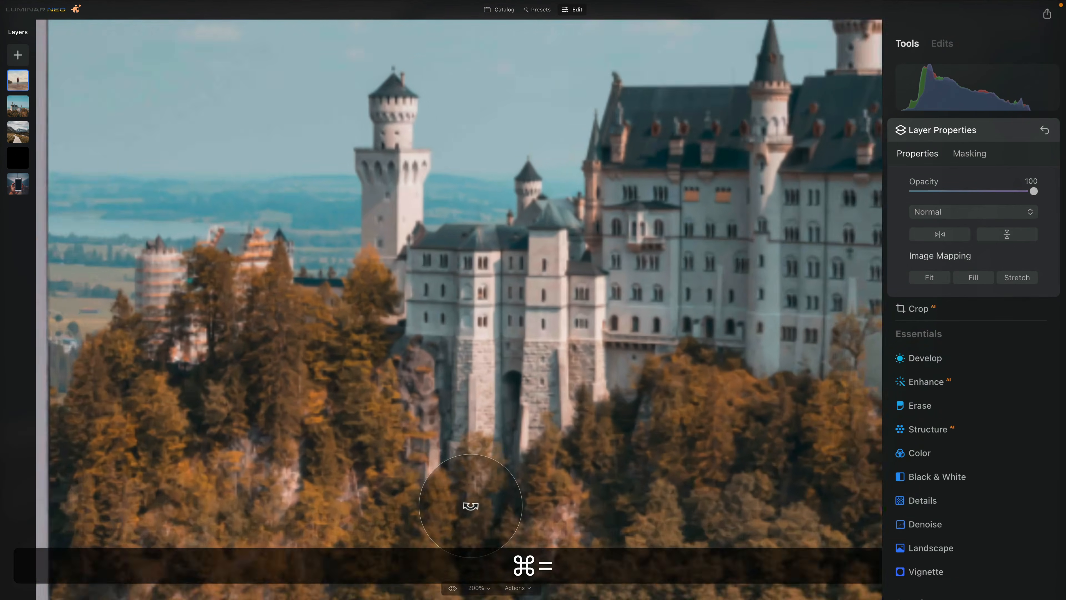
pyautogui.press('space')
pyautogui.moveTo(471, 486); pyautogui.dragTo(539, 153)
pyautogui.moveTo(471, 415); pyautogui.dragTo(566, 113)
pyautogui.moveTo(527, 340); pyautogui.dragTo(572, 141)
pyautogui.moveTo(575, 297); pyautogui.dragTo(569, 168)
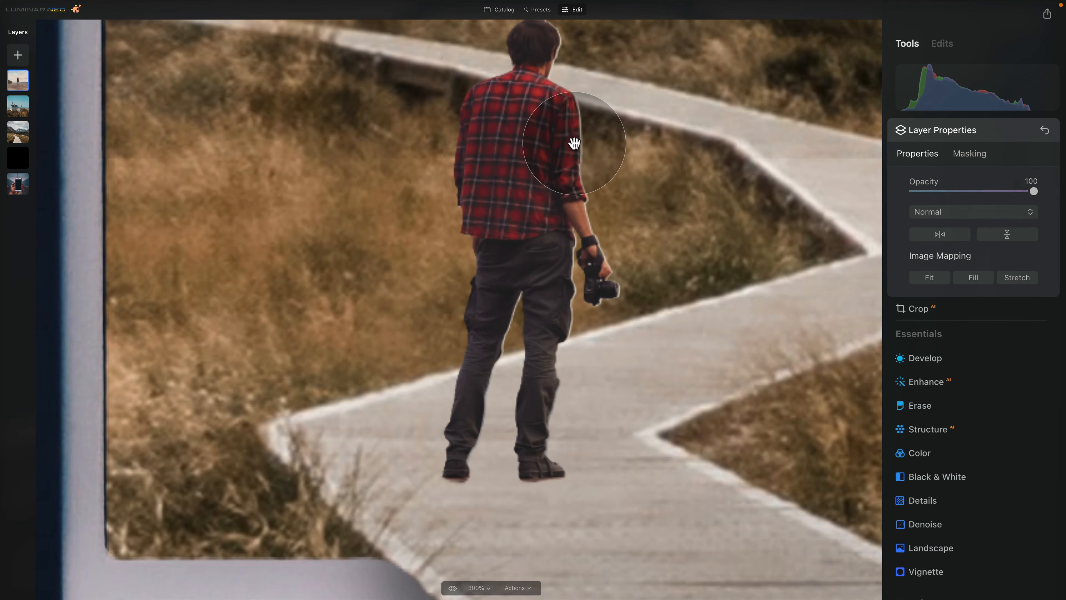
pyautogui.click(973, 159)
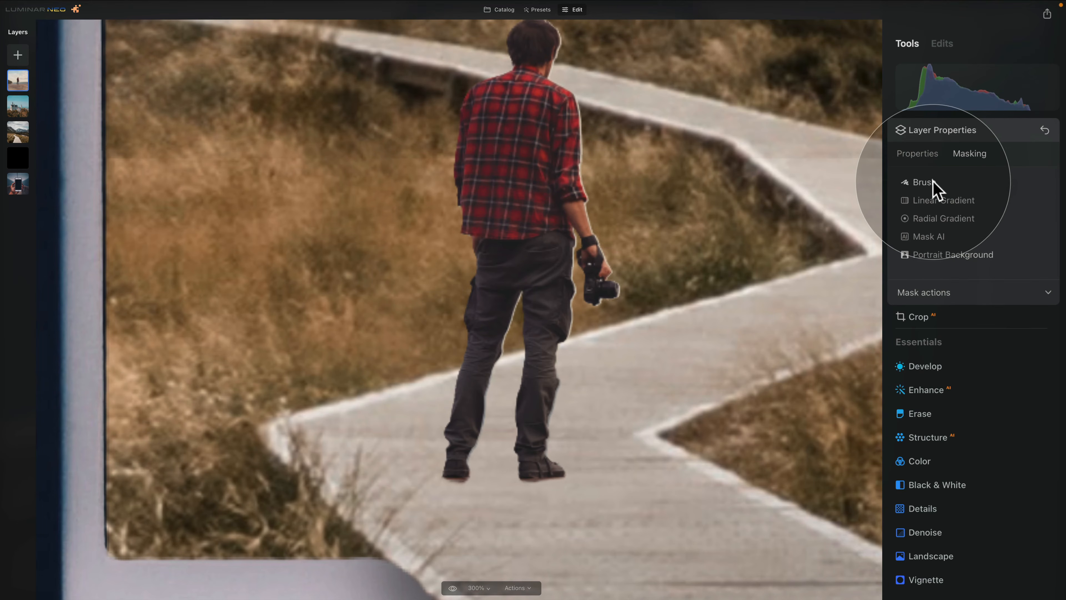
pyautogui.click(923, 182)
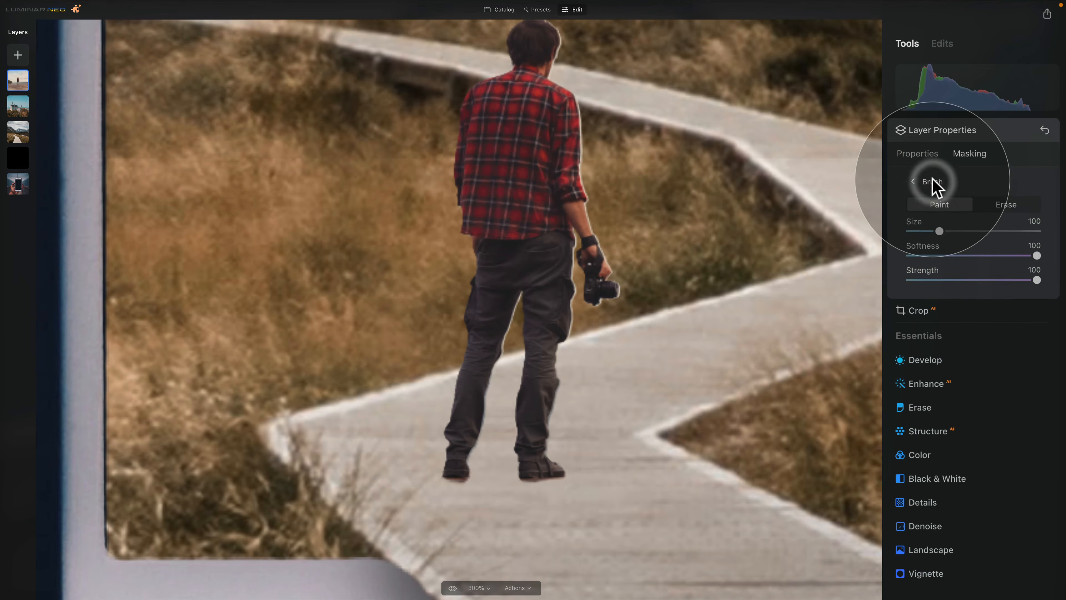
pyautogui.click(1011, 201)
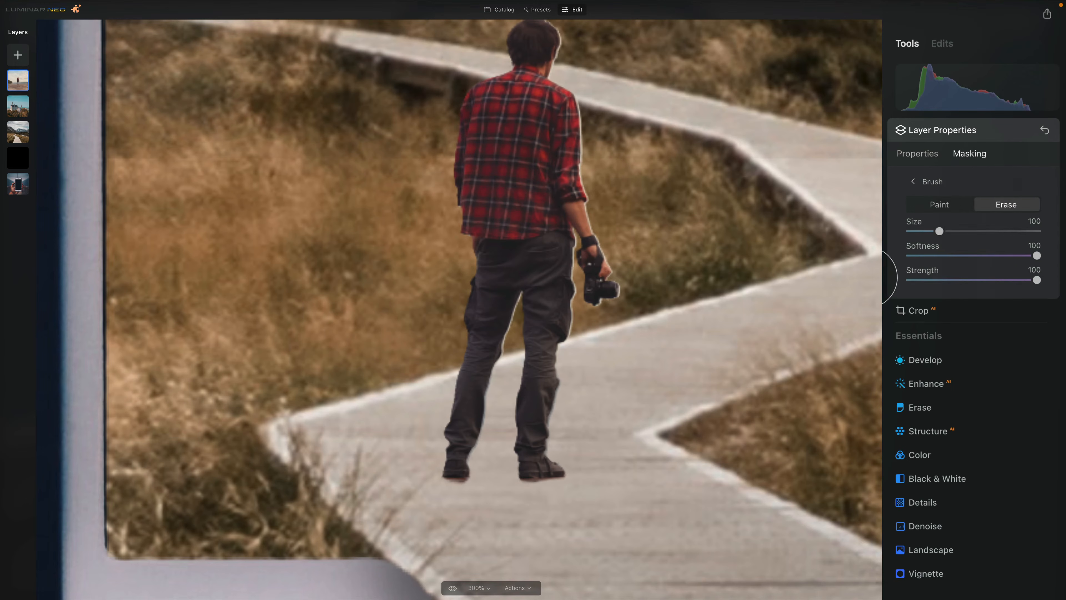
pyautogui.click(921, 231)
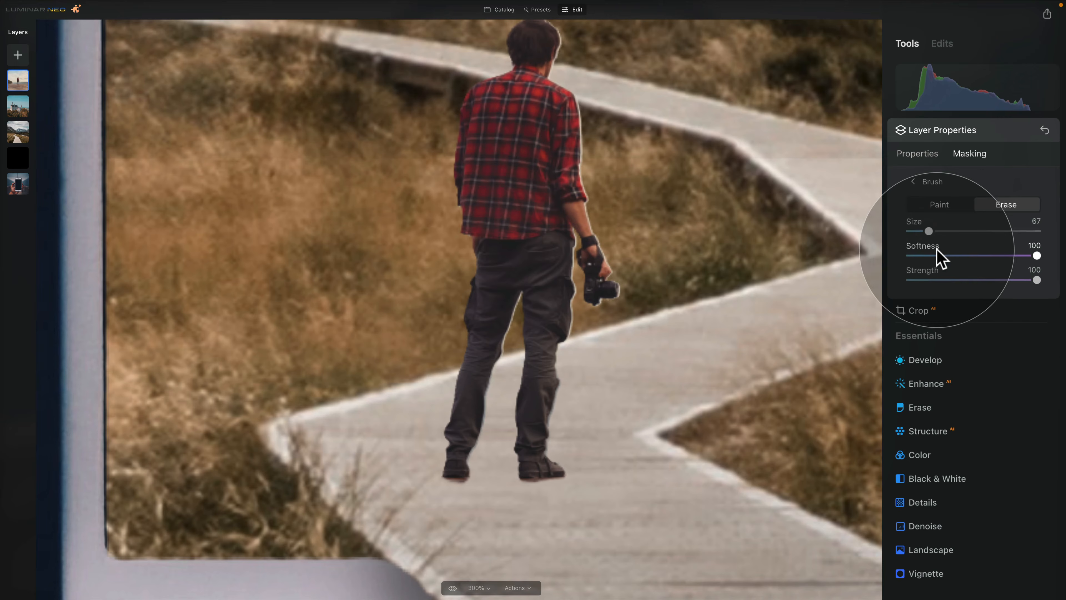
pyautogui.moveTo(939, 255); pyautogui.dragTo(961, 256)
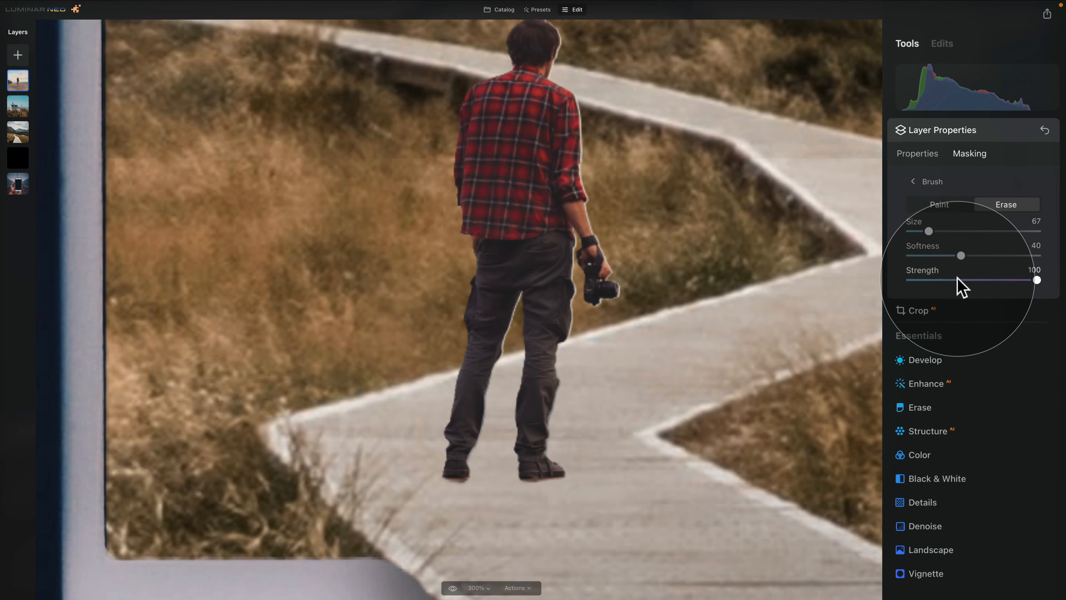
pyautogui.moveTo(958, 279); pyautogui.dragTo(948, 279)
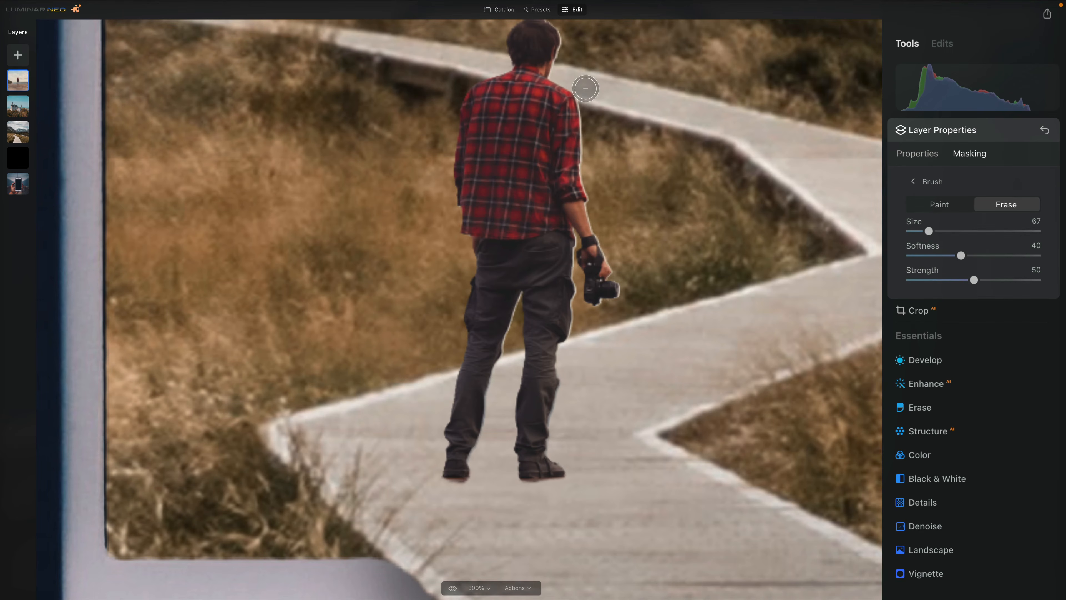
pyautogui.click(586, 88)
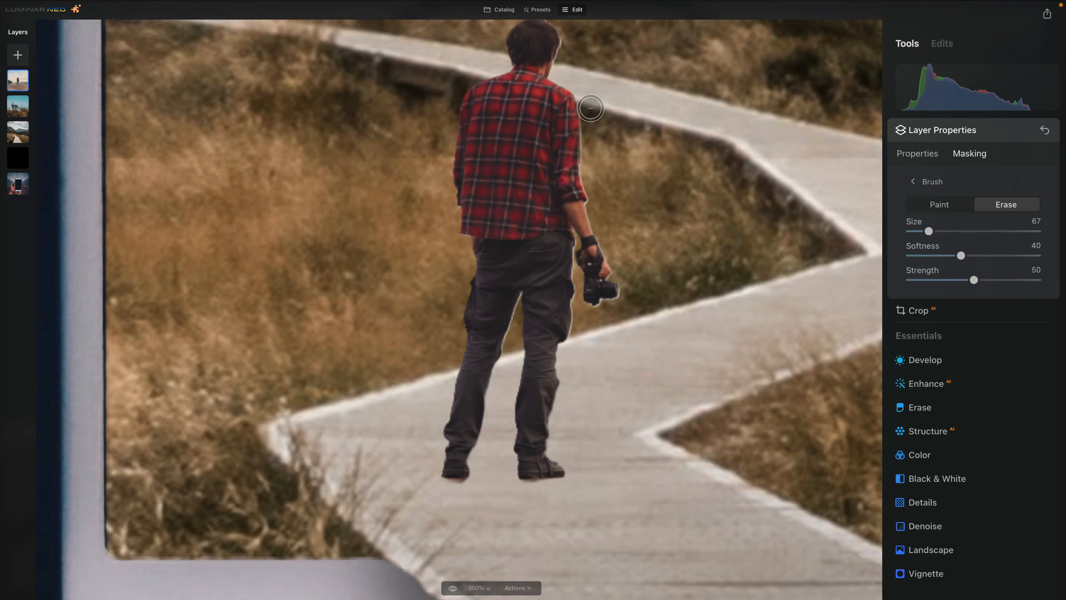
# Erase the light fringe along the man's camera-side arm with a size 42 brush at softness 20 and strength 70
pyautogui.press('[')
pyautogui.press('[')
pyautogui.press('[')
pyautogui.press('[')
pyautogui.press('[')
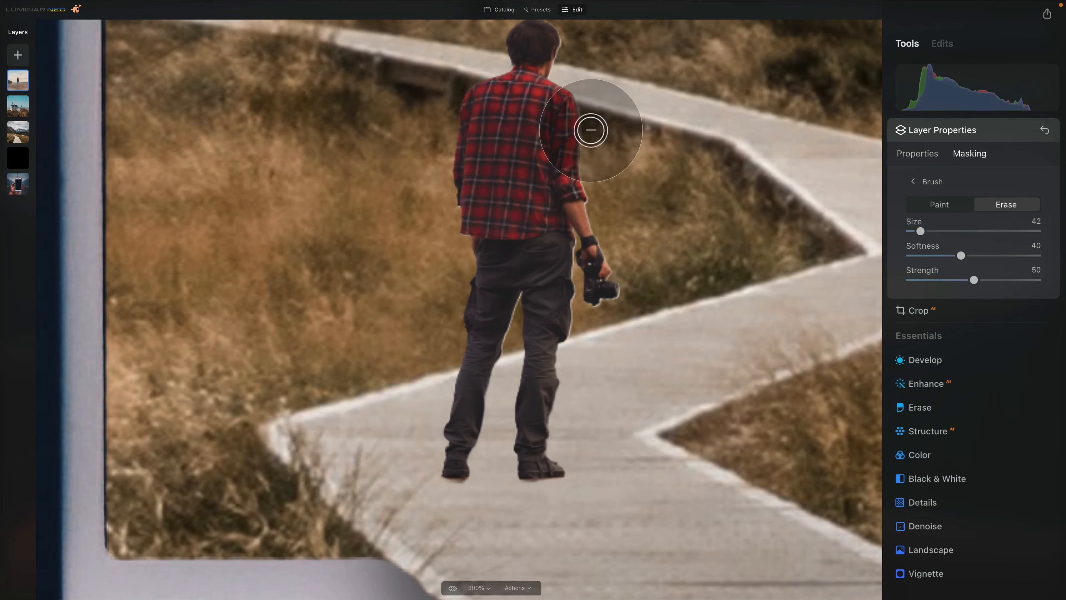
pyautogui.moveTo(961, 256); pyautogui.dragTo(936, 256)
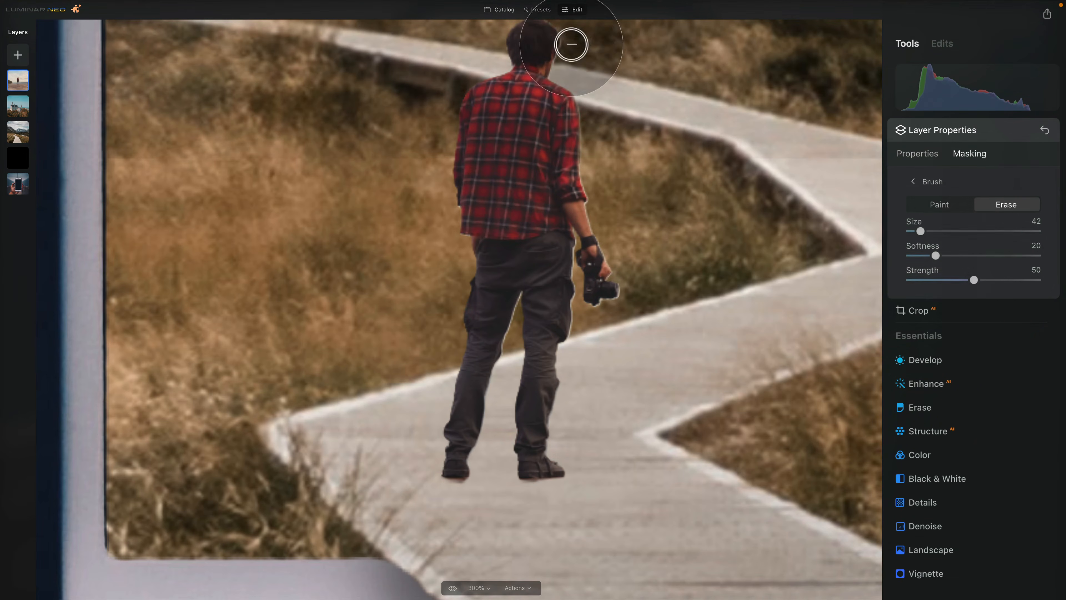
pyautogui.scroll(10, 571, 196)
pyautogui.press('space')
pyautogui.moveTo(536, 229); pyautogui.dragTo(521, 579)
pyautogui.moveTo(588, 479)
pyautogui.mouseDown()
pyautogui.moveTo(471, 195)
pyautogui.moveTo(495, 301)
pyautogui.mouseUp()
pyautogui.press('space')
pyautogui.moveTo(512, 294); pyautogui.dragTo(528, 167)
pyautogui.scroll(-15, 528, 167)
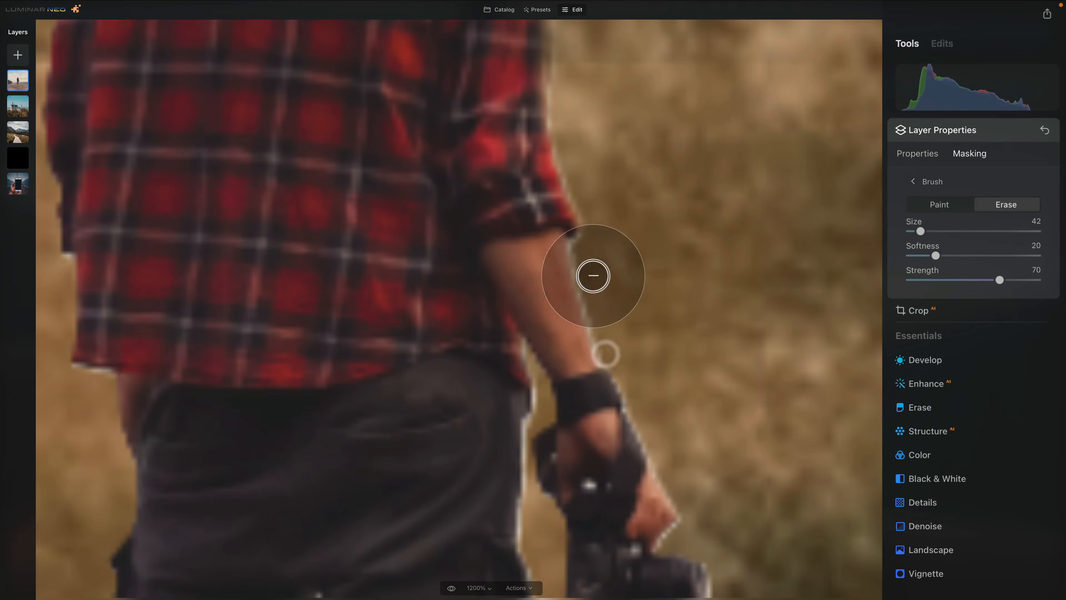
pyautogui.scroll(-5, 633, 341)
pyautogui.scroll(-4, 739, 449)
pyautogui.moveTo(739, 227); pyautogui.dragTo(714, 181)
pyautogui.scroll(3, 713, 181)
pyautogui.moveTo(688, 219); pyautogui.dragTo(657, 154)
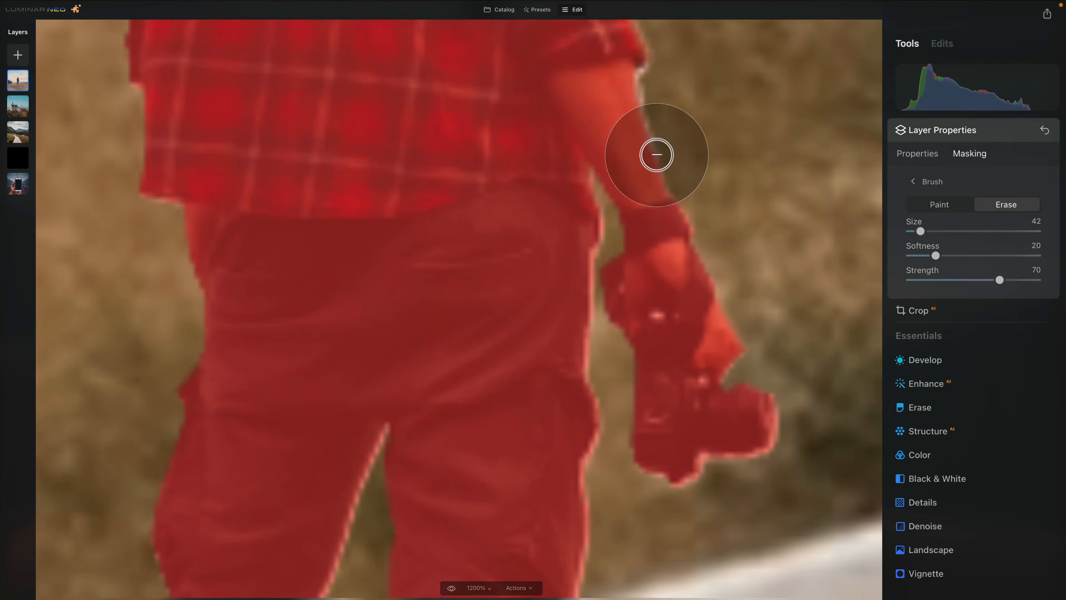
# Erase the remaining fringe around the man's outline, including his camera, sleeve and head, with the size 42 mask brush
pyautogui.scroll(-5, 657, 154)
pyautogui.moveTo(720, 223)
pyautogui.mouseDown()
pyautogui.moveTo(713, 264)
pyautogui.moveTo(613, 302)
pyautogui.mouseUp()
pyautogui.moveTo(538, 38)
pyautogui.mouseDown()
pyautogui.moveTo(528, 331)
pyautogui.moveTo(575, 220)
pyautogui.mouseUp()
pyautogui.press('space')
pyautogui.moveTo(579, 219)
pyautogui.mouseDown()
pyautogui.moveTo(525, 347)
pyautogui.moveTo(785, 206)
pyautogui.mouseUp()
pyautogui.press('space')
pyautogui.moveTo(520, 202)
pyautogui.mouseDown()
pyautogui.moveTo(560, 66)
pyautogui.moveTo(550, 343)
pyautogui.mouseUp()
pyautogui.moveTo(527, 235)
pyautogui.mouseDown()
pyautogui.moveTo(593, 61)
pyautogui.moveTo(517, 267)
pyautogui.mouseUp()
pyautogui.press('space')
pyautogui.moveTo(795, 106)
pyautogui.mouseDown()
pyautogui.moveTo(676, 262)
pyautogui.moveTo(655, 432)
pyautogui.mouseUp()
pyautogui.moveTo(714, 227); pyautogui.dragTo(655, 370)
pyautogui.moveTo(683, 260)
pyautogui.mouseDown()
pyautogui.moveTo(754, 316)
pyautogui.moveTo(798, 377)
pyautogui.mouseUp()
pyautogui.moveTo(671, 235); pyautogui.dragTo(672, 391)
pyautogui.moveTo(621, 336); pyautogui.dragTo(614, 288)
pyautogui.moveTo(663, 209); pyautogui.dragTo(680, 432)
pyautogui.moveTo(730, 420); pyautogui.dragTo(714, 362)
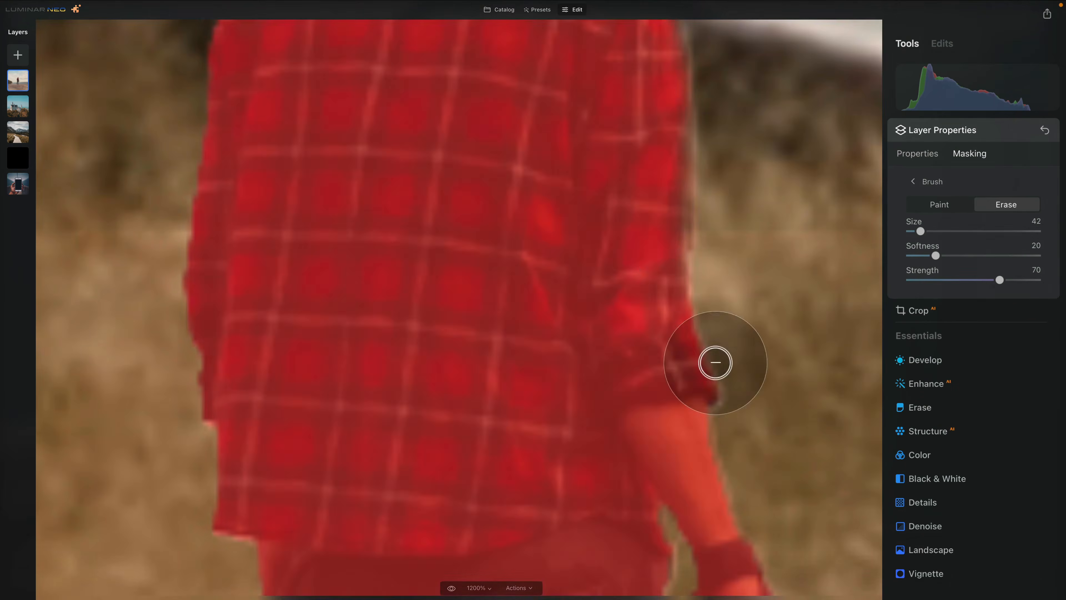
pyautogui.moveTo(716, 296); pyautogui.dragTo(717, 557)
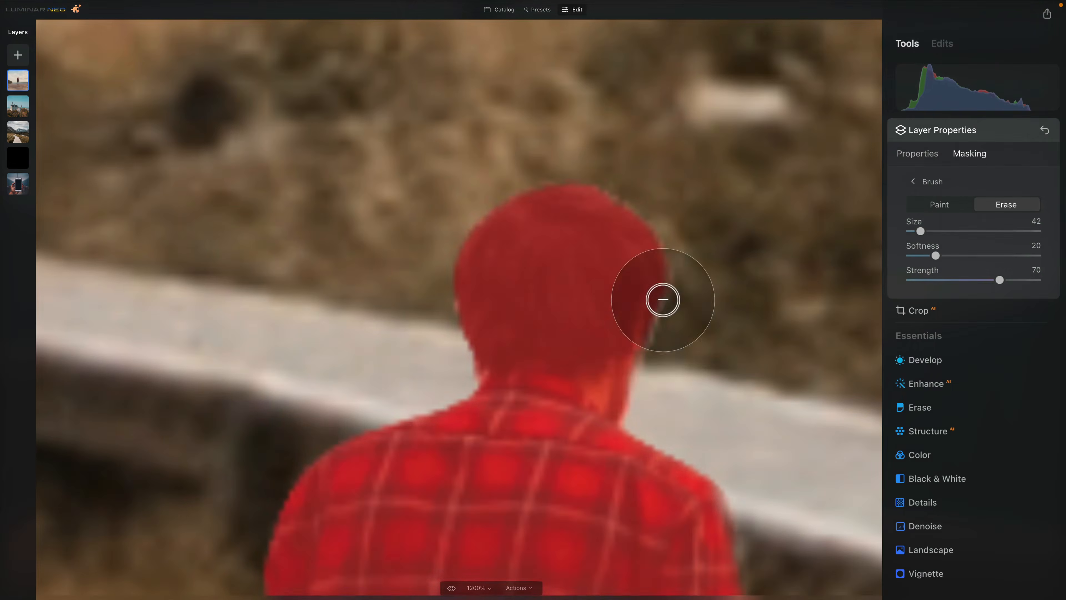
pyautogui.moveTo(664, 300); pyautogui.dragTo(671, 385)
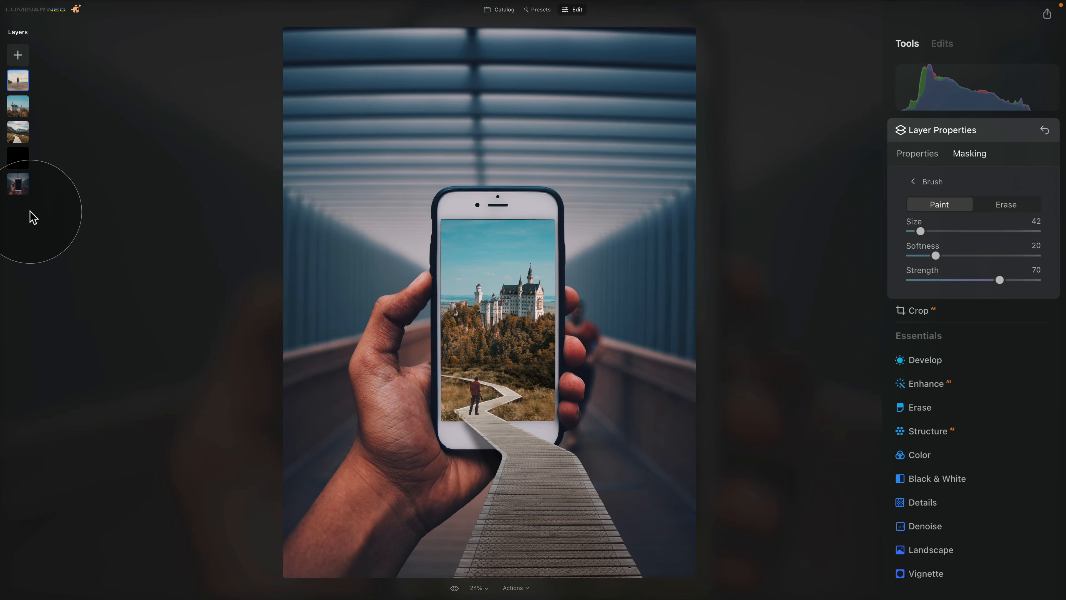
# Move a duplicate of the black shadow layer directly beneath the man layer and clear the duplicate's mask
pyautogui.rightClick(25, 153)
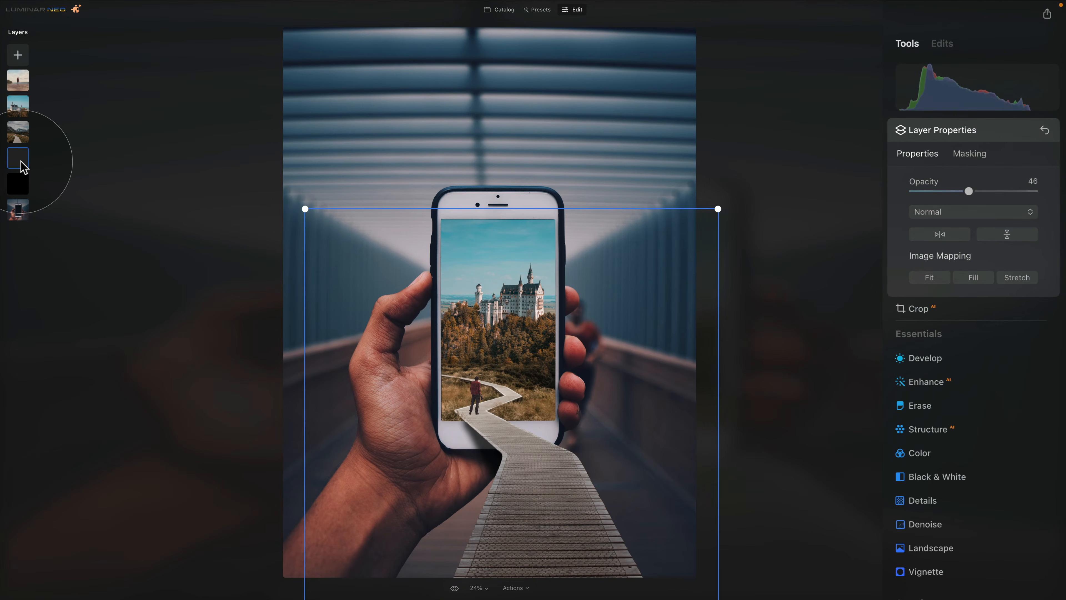
pyautogui.moveTo(22, 166); pyautogui.dragTo(24, 108)
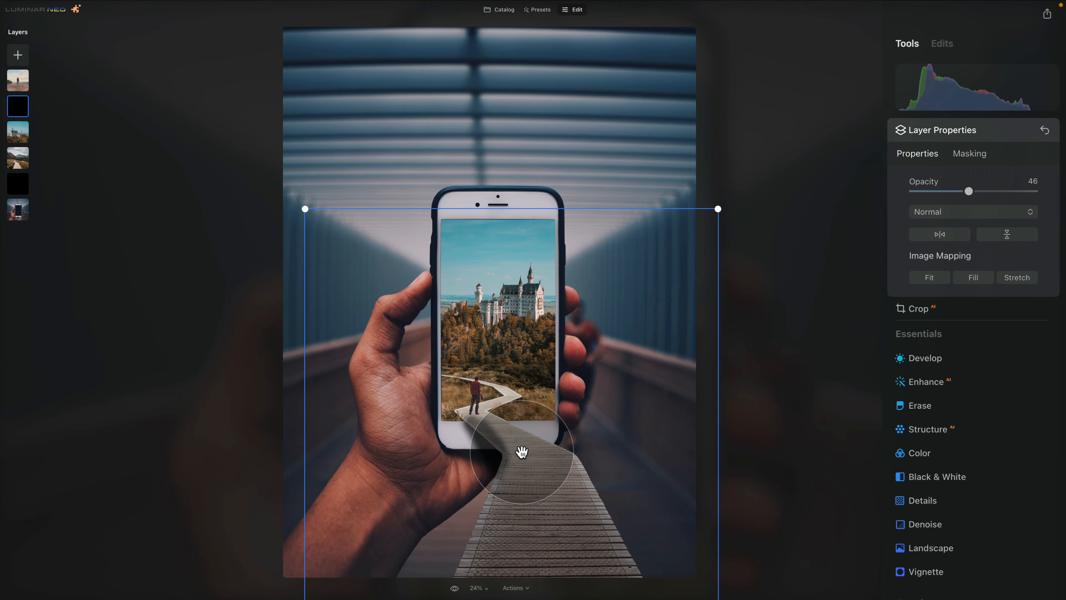
pyautogui.click(973, 152)
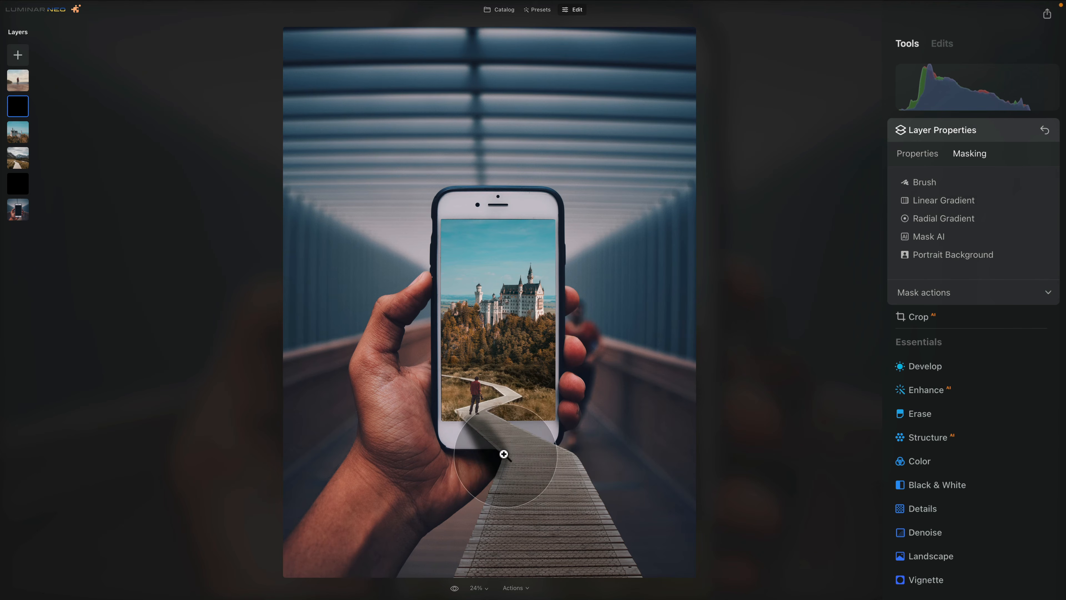
pyautogui.click(947, 296)
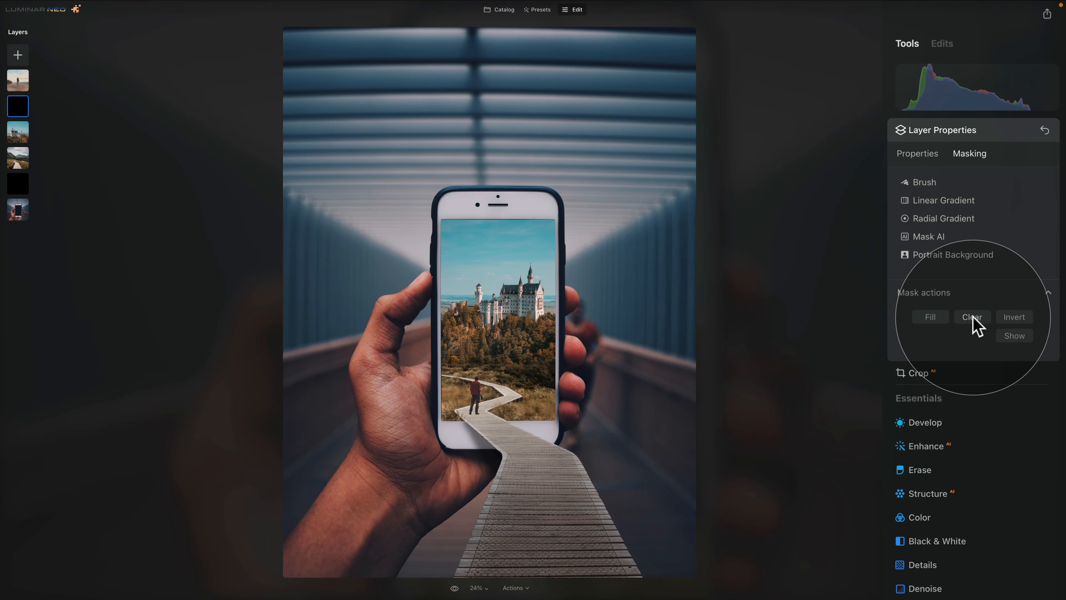
# Paint a shadow at the man's feet across the boardwalk with a size 132 mask brush at softness 100 and strength 100
pyautogui.click(924, 183)
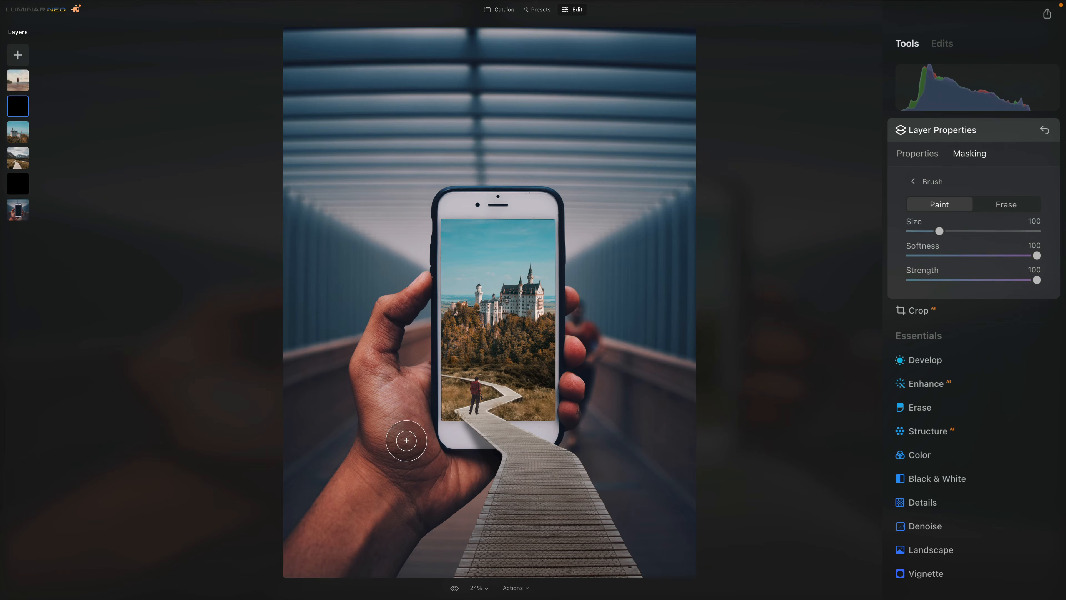
pyautogui.press('super+equal')
pyautogui.press('super+equal')
pyautogui.press('super+equal')
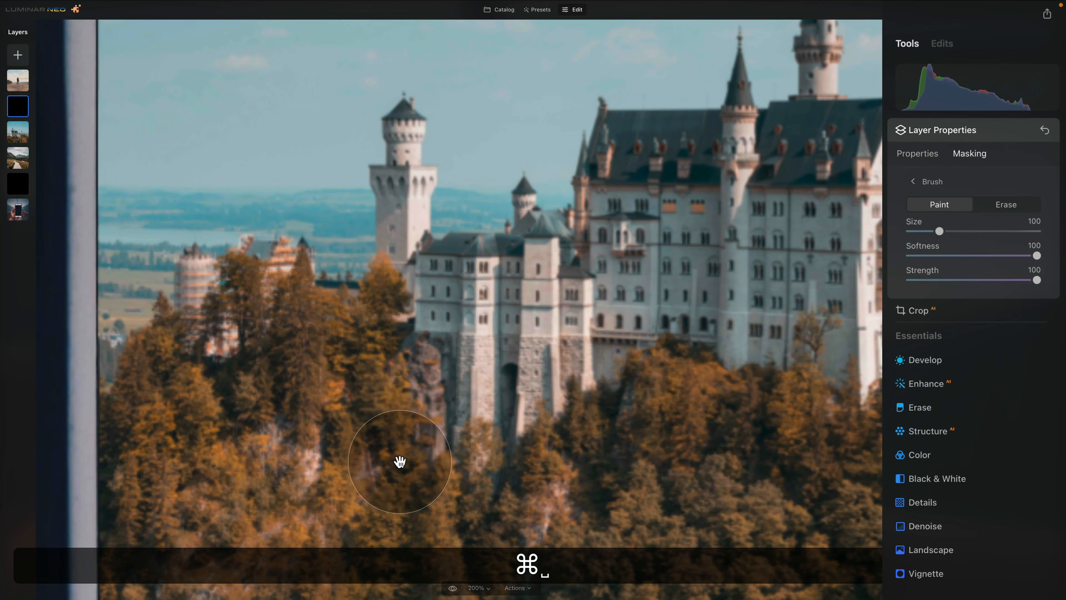
pyautogui.moveTo(400, 462); pyautogui.dragTo(521, 152)
pyautogui.moveTo(515, 404); pyautogui.dragTo(523, 151)
pyautogui.moveTo(507, 330); pyautogui.dragTo(540, 169)
pyautogui.moveTo(502, 273); pyautogui.dragTo(532, 222)
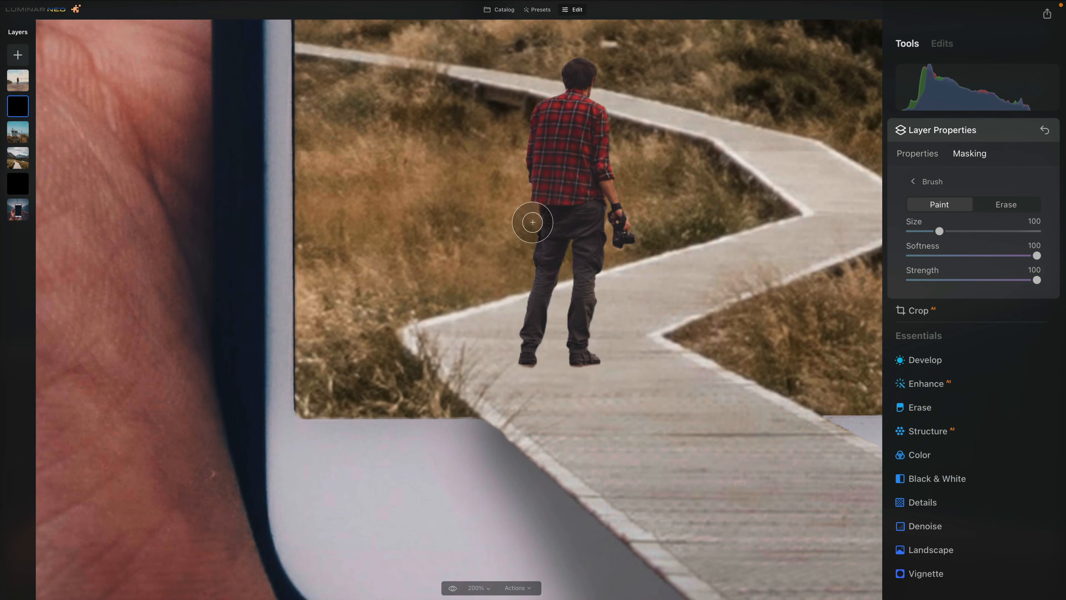
pyautogui.click(938, 231)
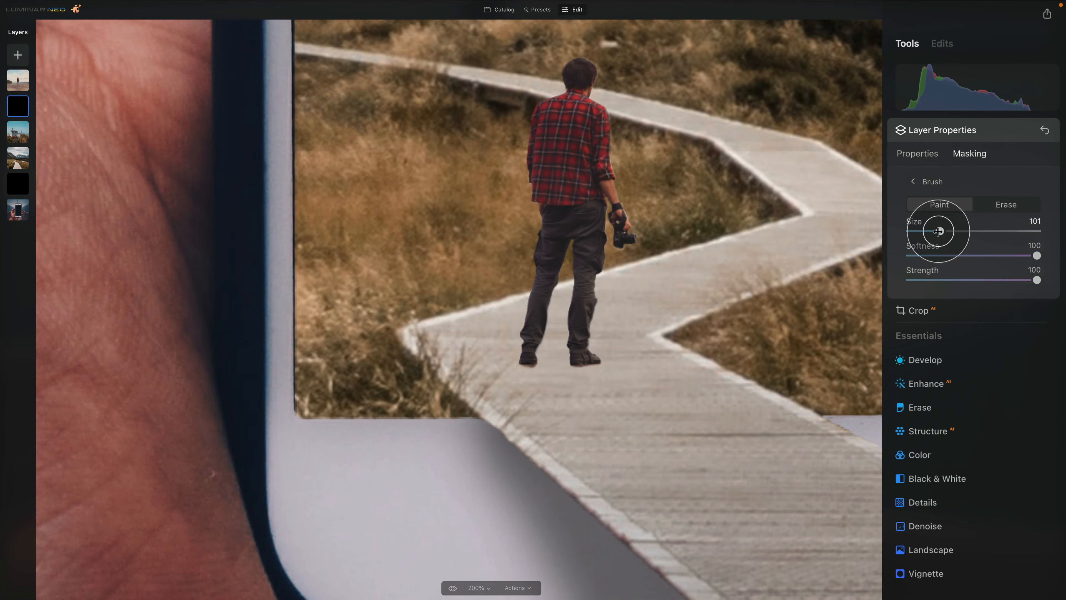
pyautogui.moveTo(938, 231); pyautogui.dragTo(942, 231)
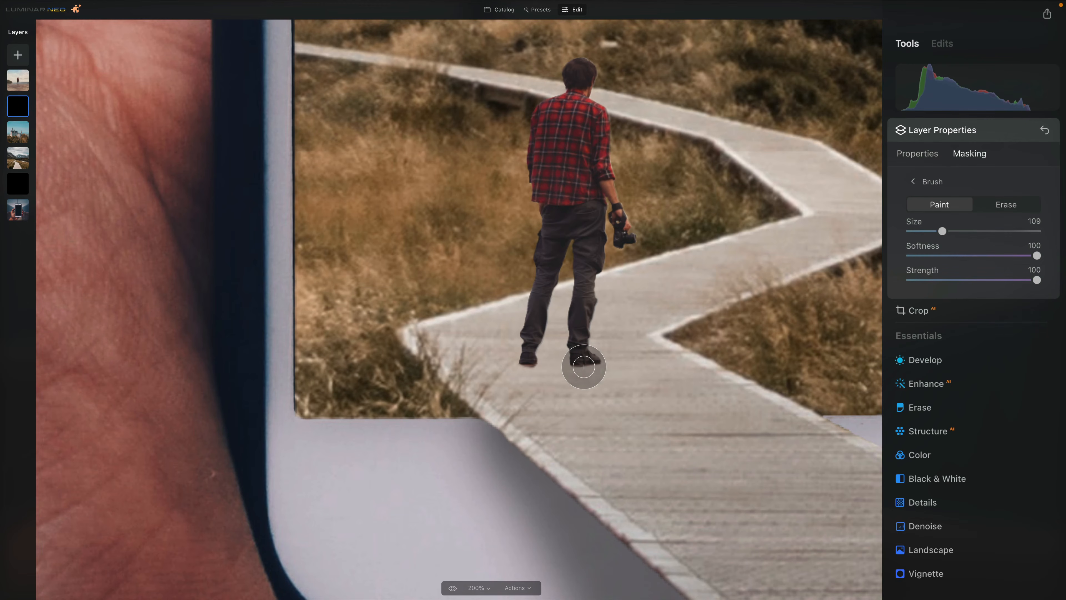
pyautogui.press(']')
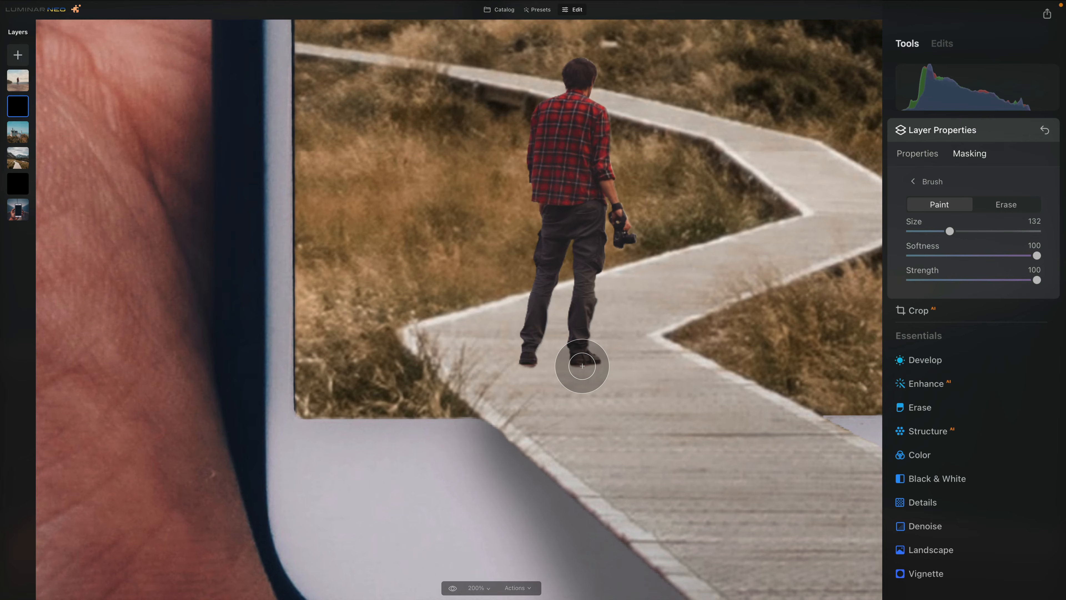
pyautogui.moveTo(582, 365)
pyautogui.mouseDown()
pyautogui.moveTo(455, 384)
pyautogui.moveTo(513, 373)
pyautogui.moveTo(485, 385)
pyautogui.moveTo(537, 385)
pyautogui.moveTo(489, 397)
pyautogui.moveTo(539, 373)
pyautogui.mouseUp()
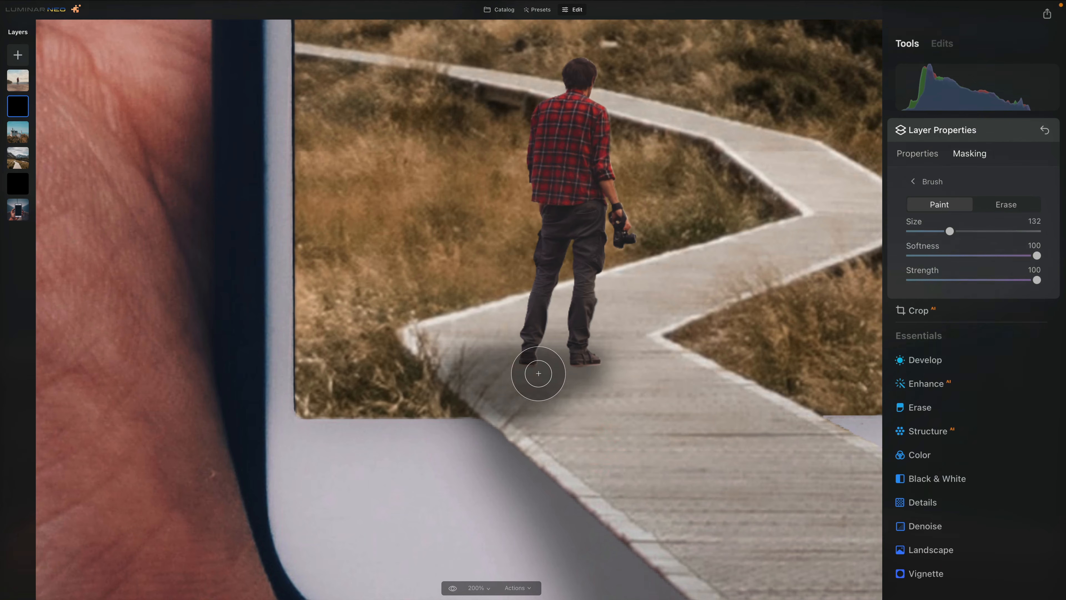
pyautogui.moveTo(557, 364); pyautogui.dragTo(435, 380)
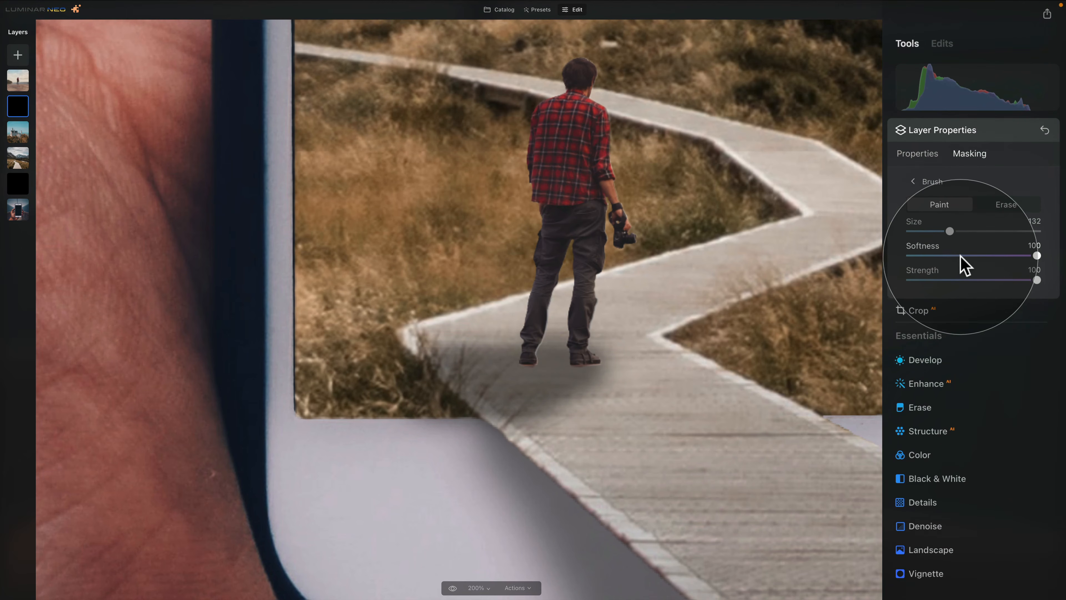
# Try opacities of 56 and 21 on the man's shadow layer
pyautogui.click(917, 153)
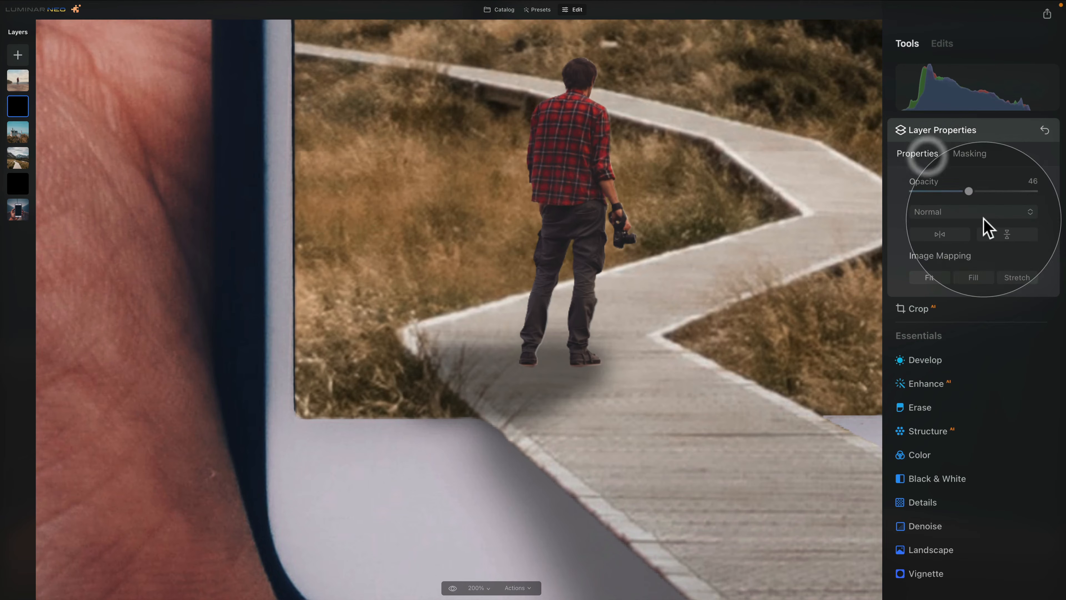
pyautogui.moveTo(970, 191); pyautogui.dragTo(982, 194)
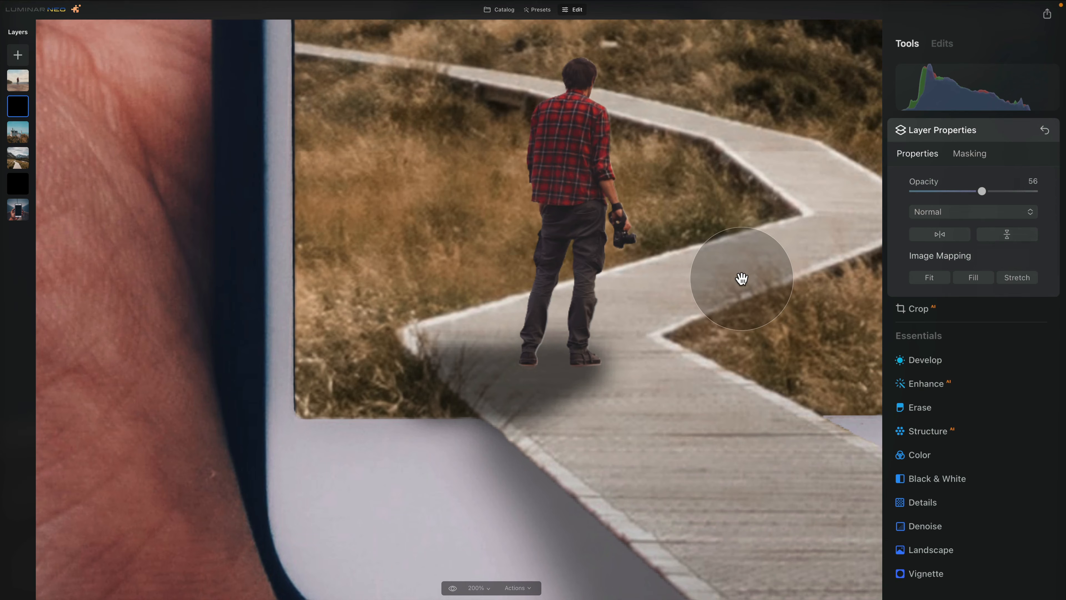
pyautogui.press('super+0')
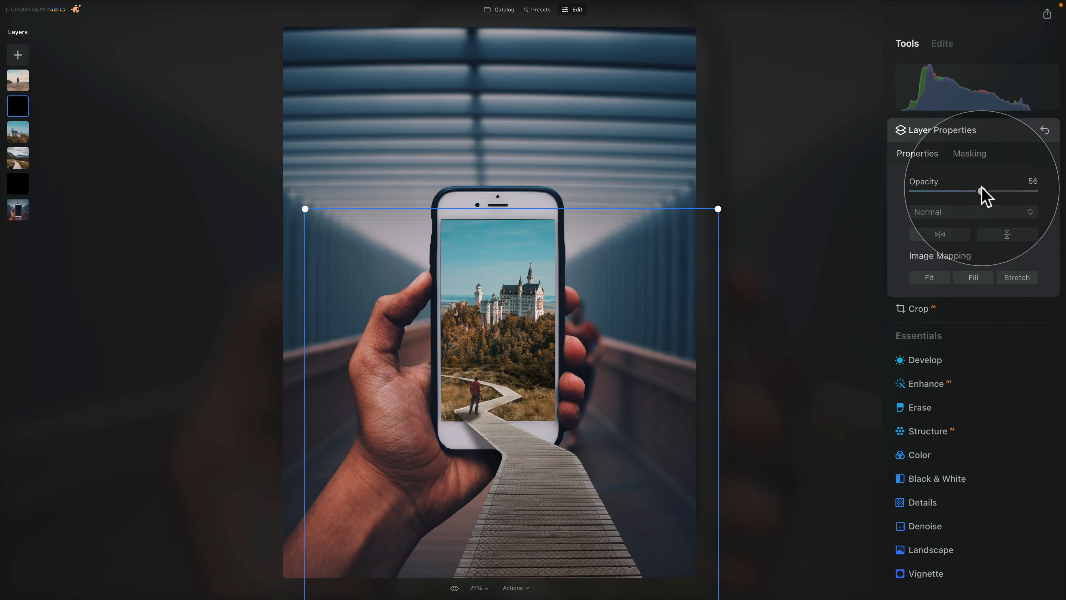
pyautogui.moveTo(981, 191); pyautogui.dragTo(935, 195)
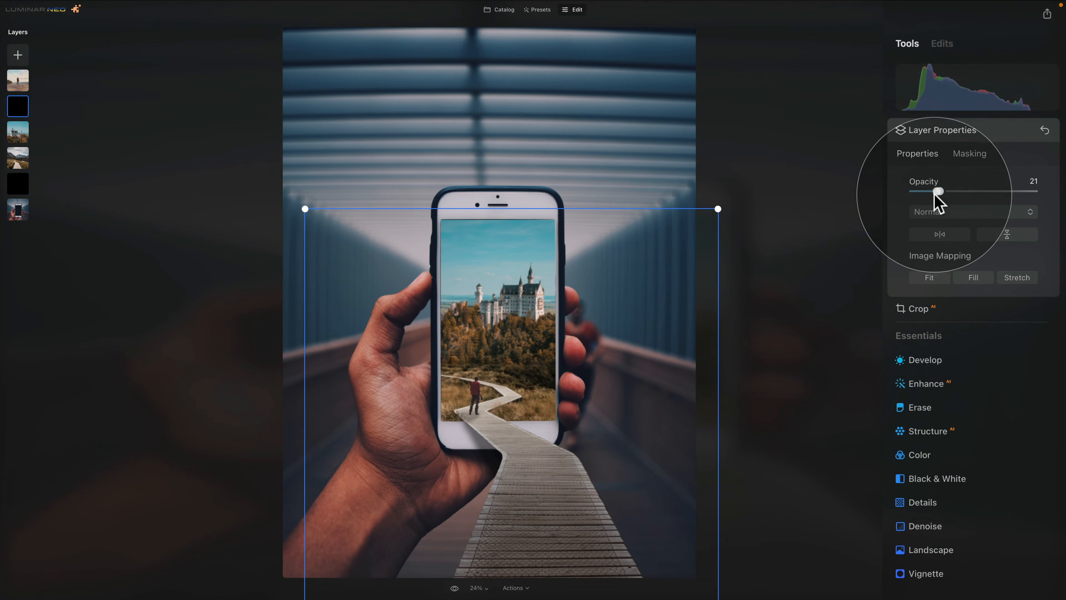
# Erase the outer edges of the man's shadow on the boardwalk with a size 100 brush at softness 100 and strength 100
pyautogui.click(970, 153)
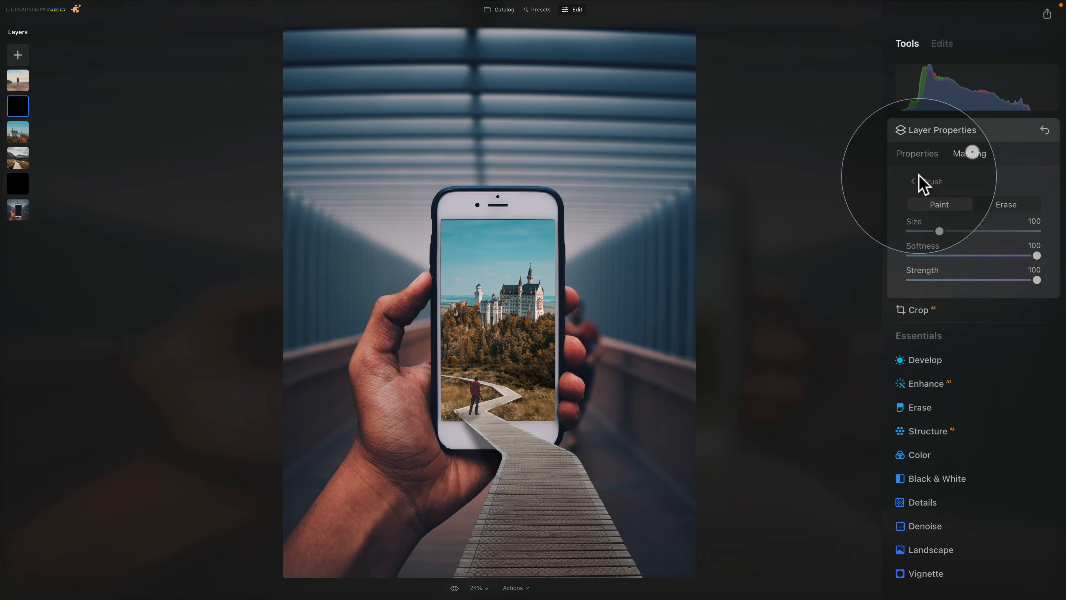
pyautogui.press('super+equal')
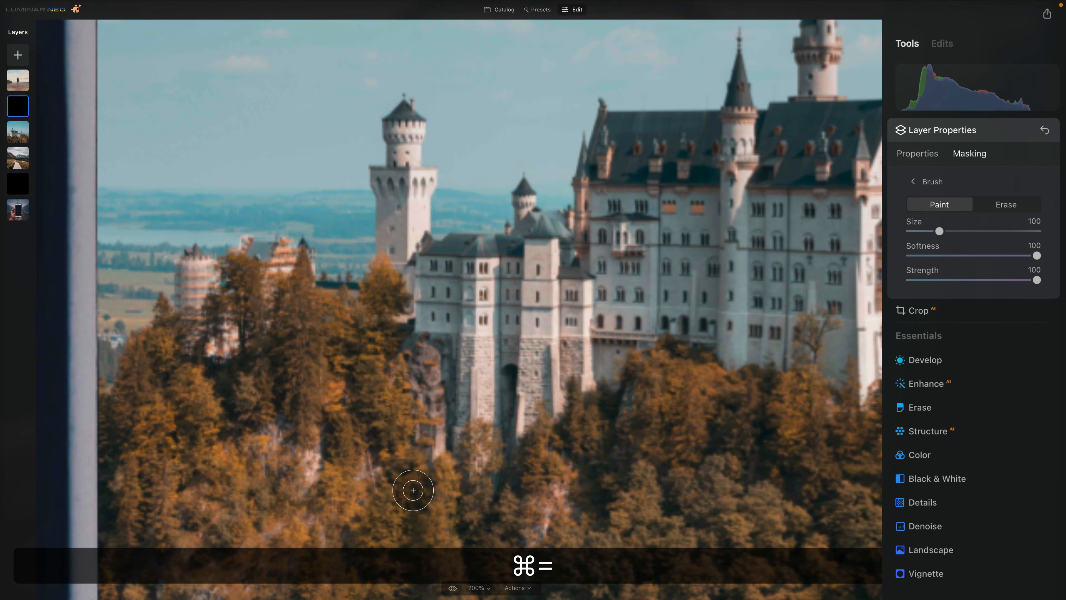
pyautogui.scroll(-15, 412, 488)
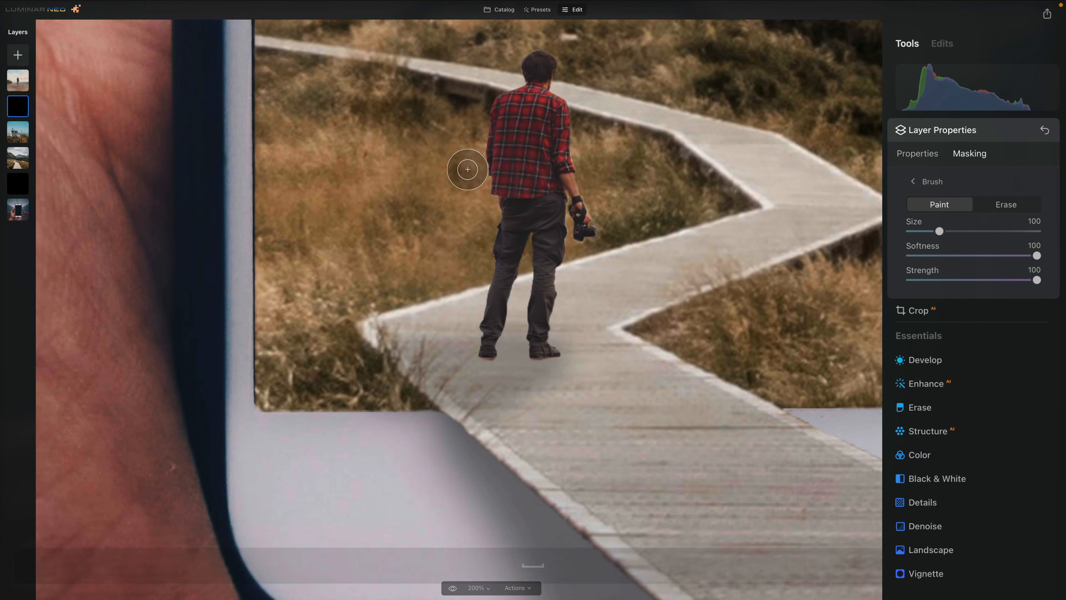
pyautogui.click(1005, 209)
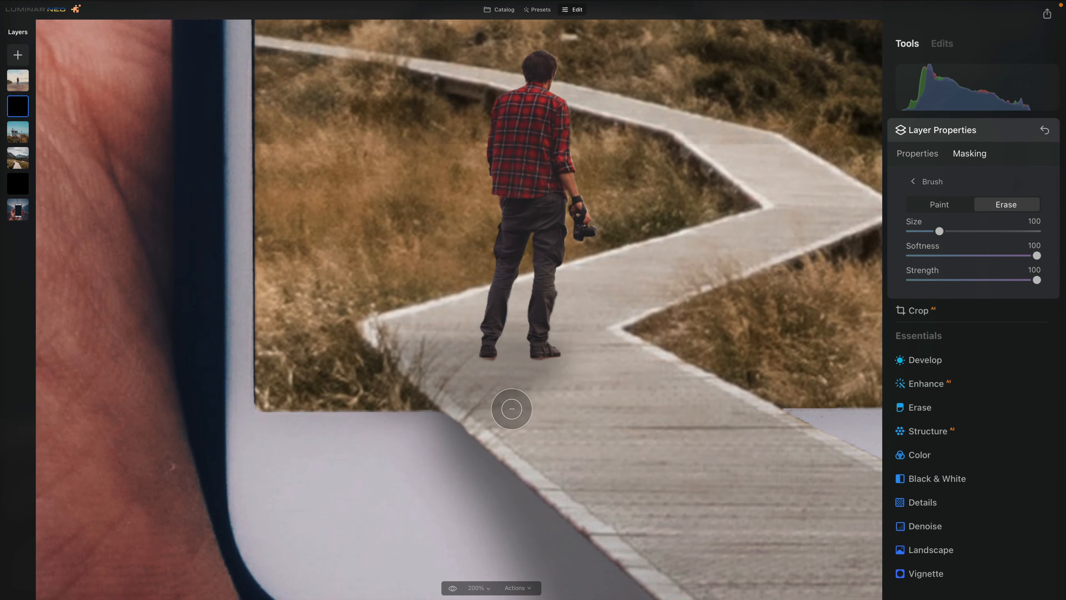
pyautogui.moveTo(566, 383); pyautogui.dragTo(425, 438)
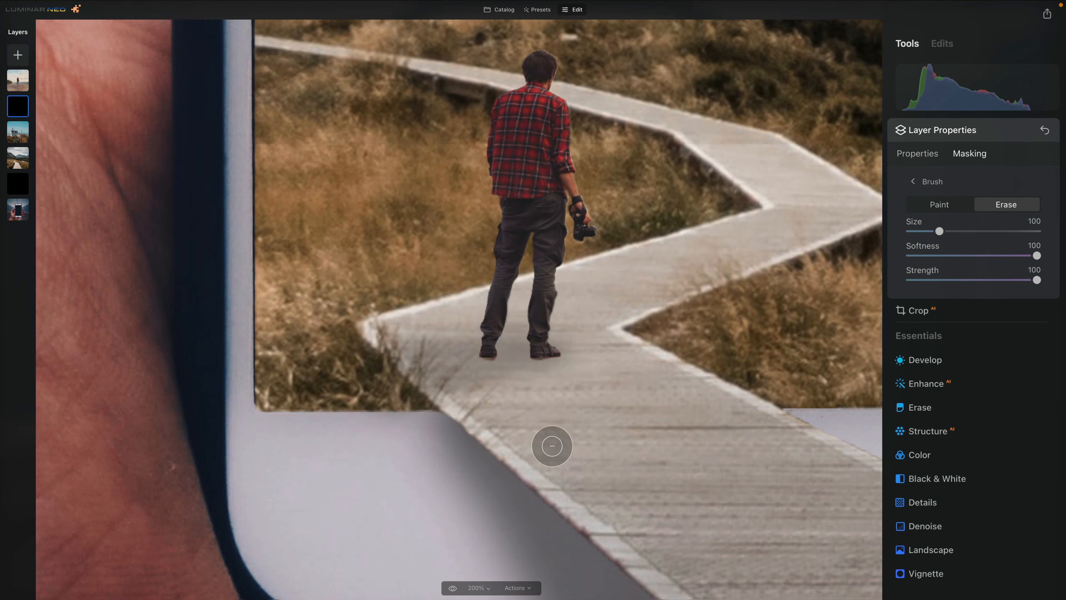
pyautogui.moveTo(569, 388)
pyautogui.mouseDown()
pyautogui.moveTo(592, 368)
pyautogui.moveTo(579, 391)
pyautogui.mouseUp()
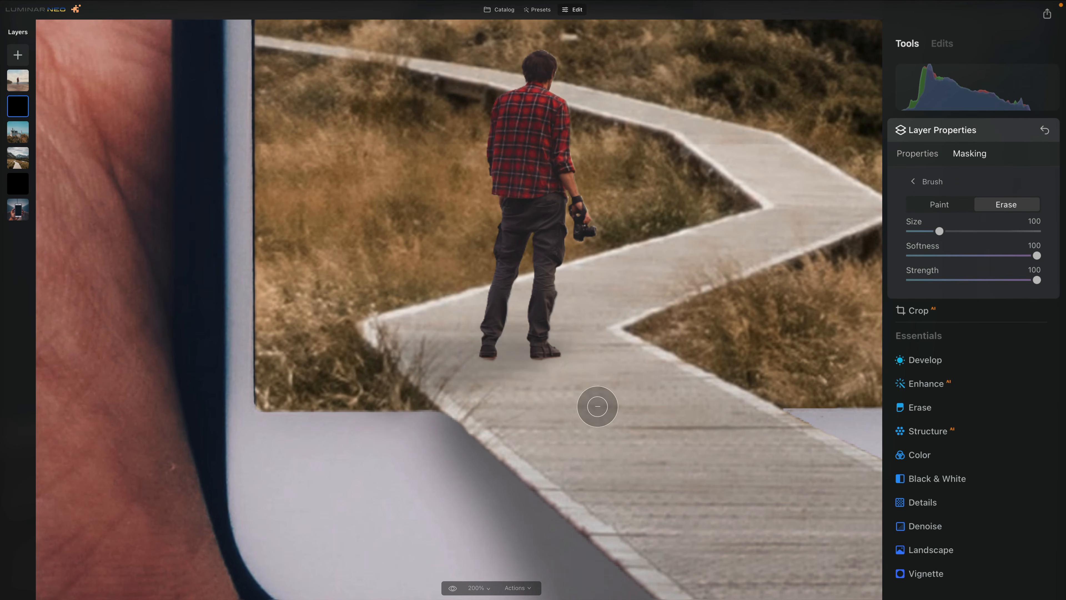
pyautogui.moveTo(437, 318)
pyautogui.mouseDown()
pyautogui.moveTo(378, 327)
pyautogui.moveTo(387, 320)
pyautogui.mouseUp()
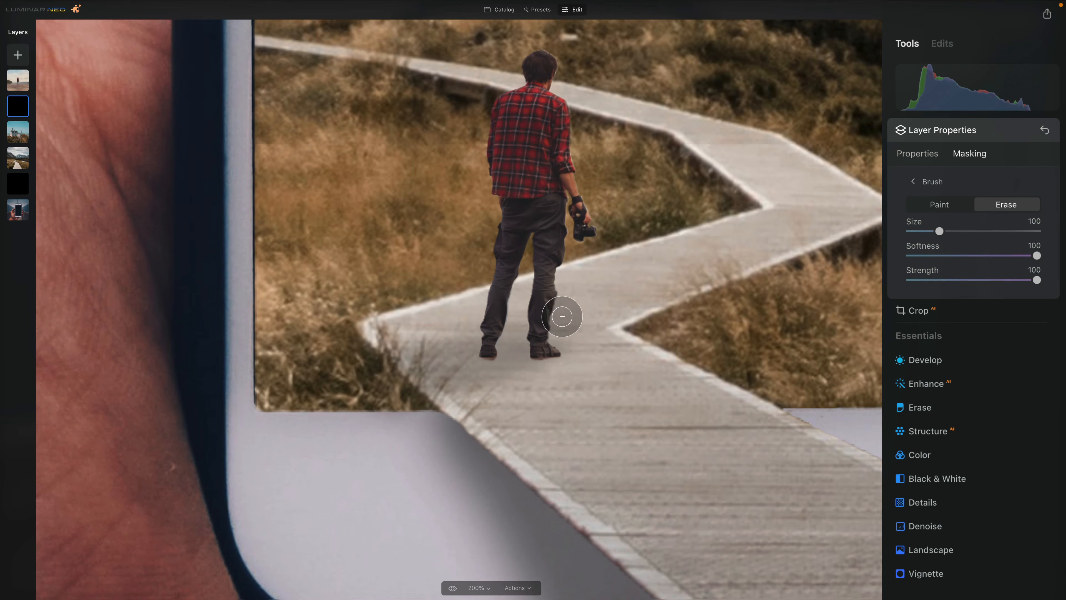
pyautogui.moveTo(564, 315)
pyautogui.mouseDown()
pyautogui.moveTo(498, 315)
pyautogui.moveTo(580, 329)
pyautogui.moveTo(582, 361)
pyautogui.moveTo(582, 352)
pyautogui.moveTo(692, 423)
pyautogui.mouseUp()
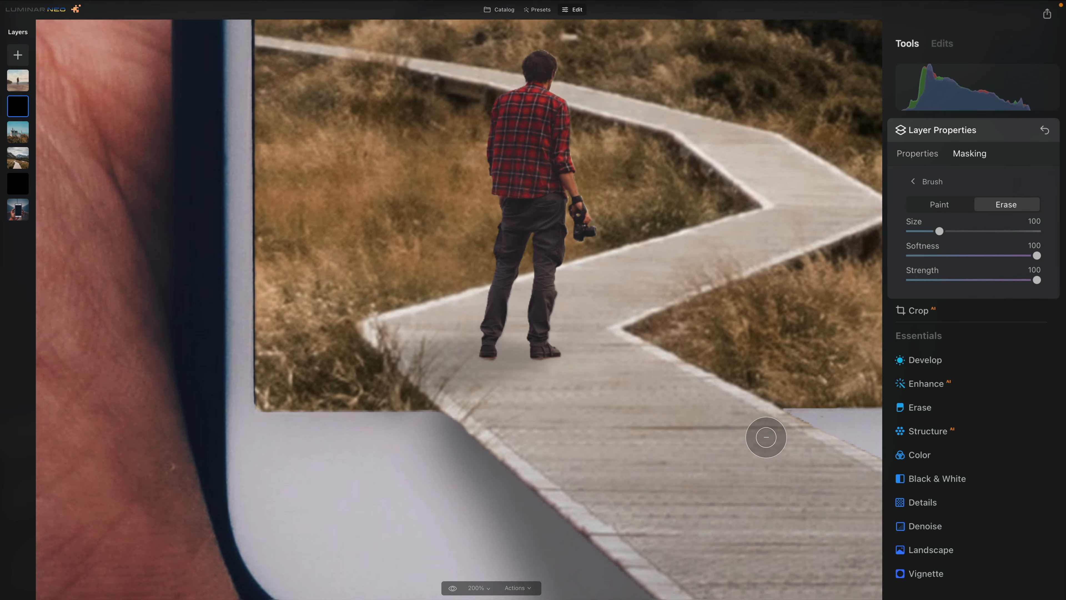
pyautogui.press('super+0')
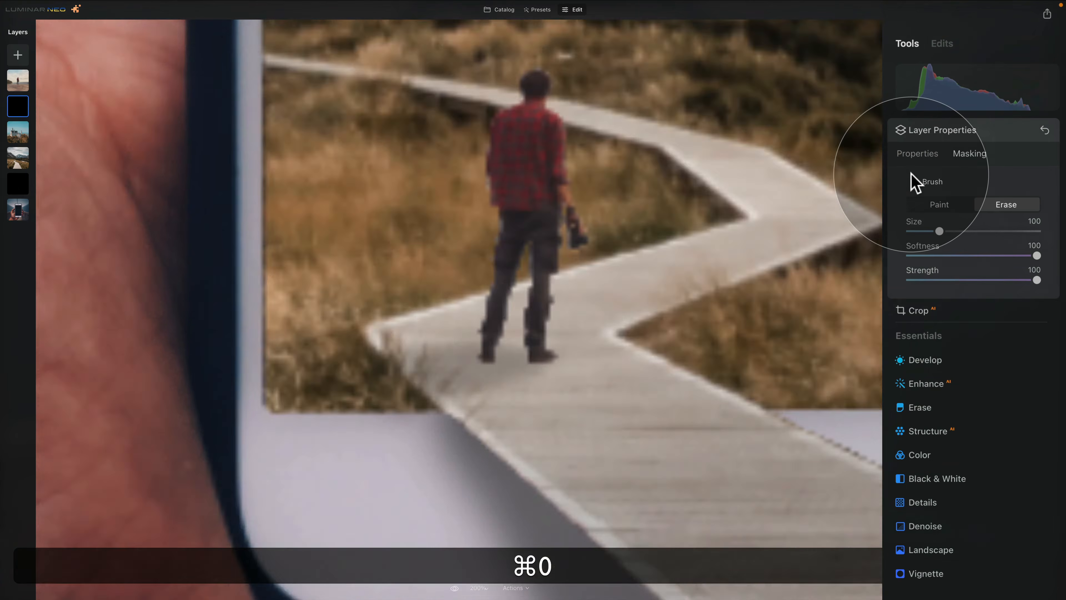
# Set the opacity of the man's shadow layer to 24
pyautogui.click(927, 152)
pyautogui.moveTo(942, 190); pyautogui.dragTo(940, 191)
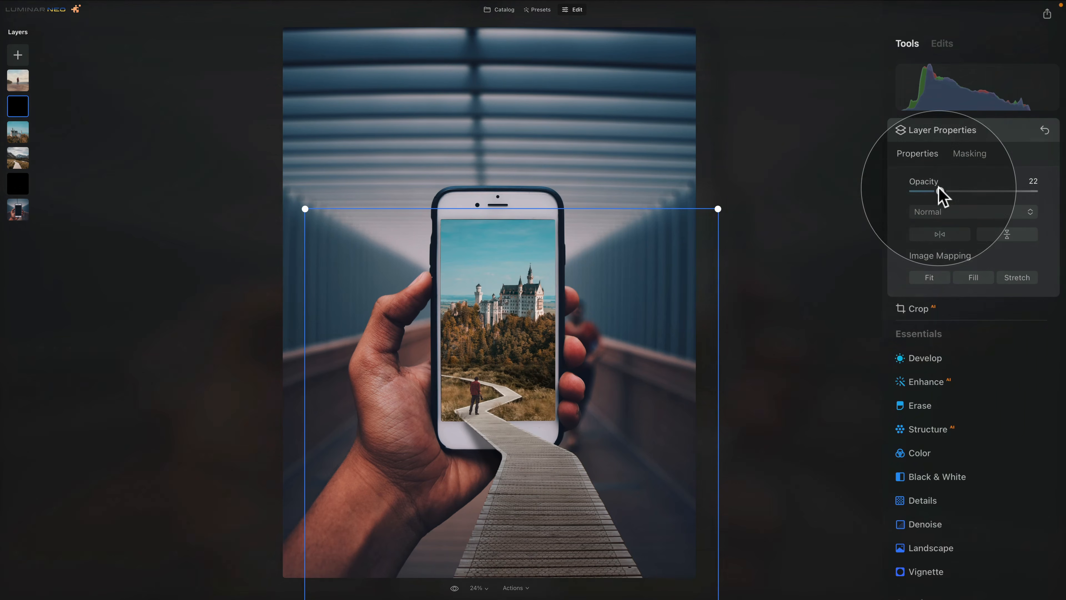
pyautogui.moveTo(938, 191); pyautogui.dragTo(942, 192)
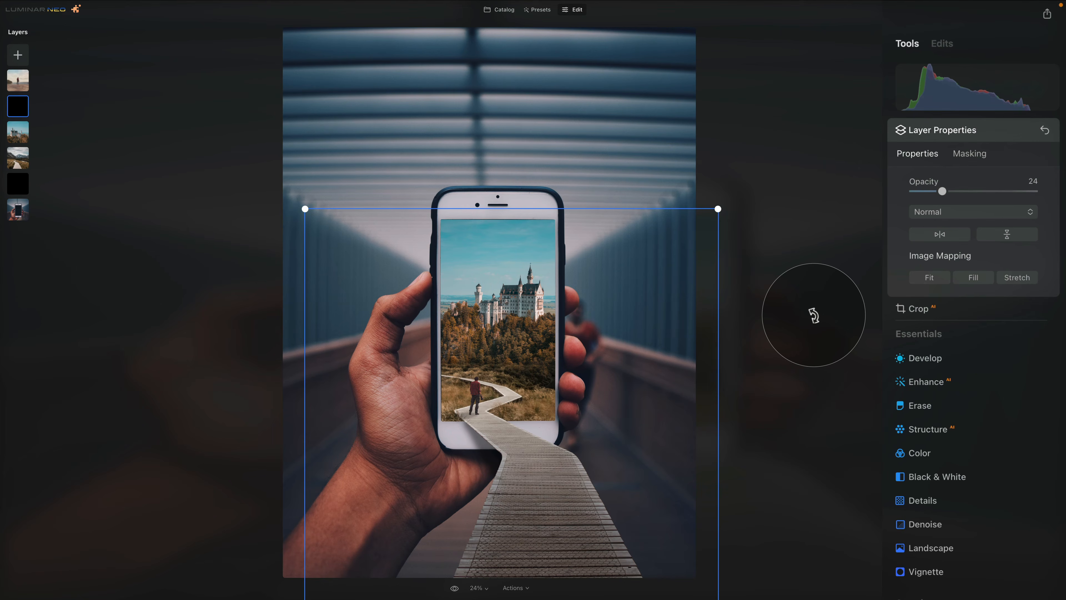
# Export the composite to the E28 - Bridge Composition folder as an uncompressed 16-bit sRGB TIFF at 300 pixels/inch, without transparency
pyautogui.click(634, 126)
pyautogui.rightClick(634, 123)
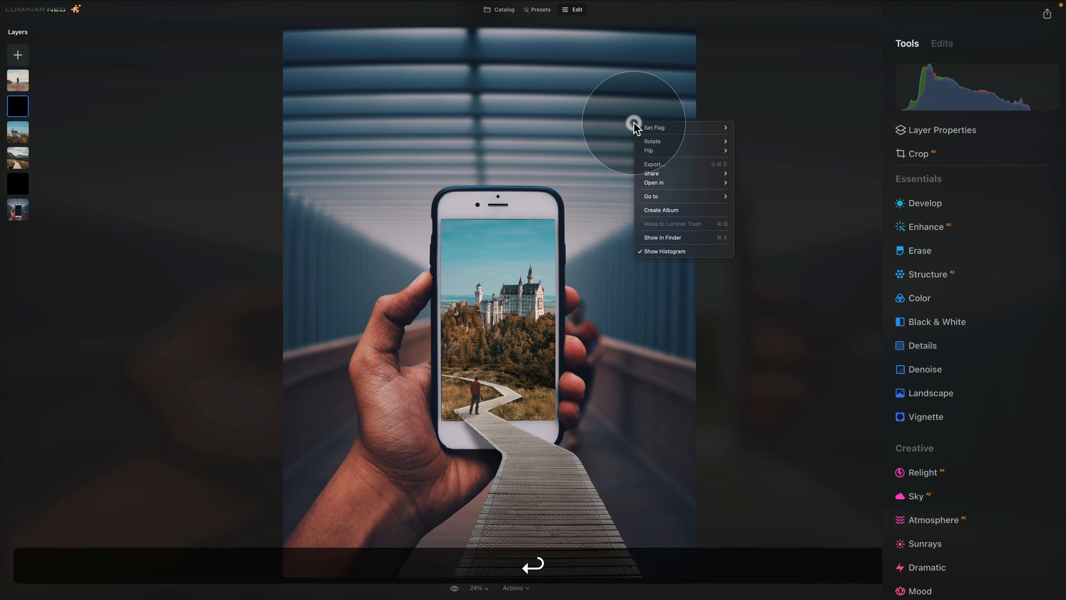
pyautogui.click(688, 168)
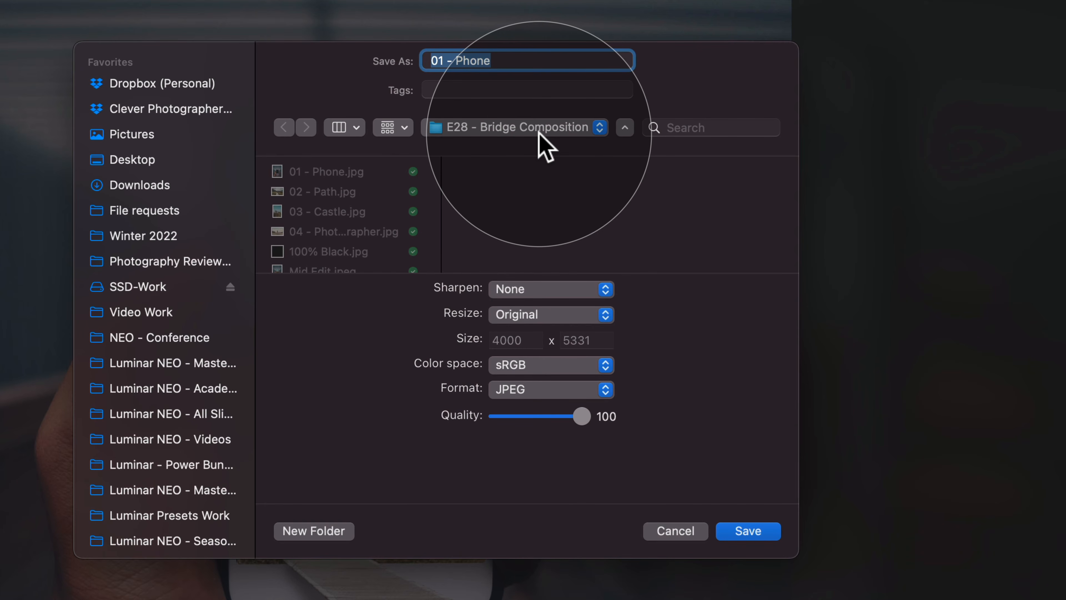
pyautogui.click(573, 390)
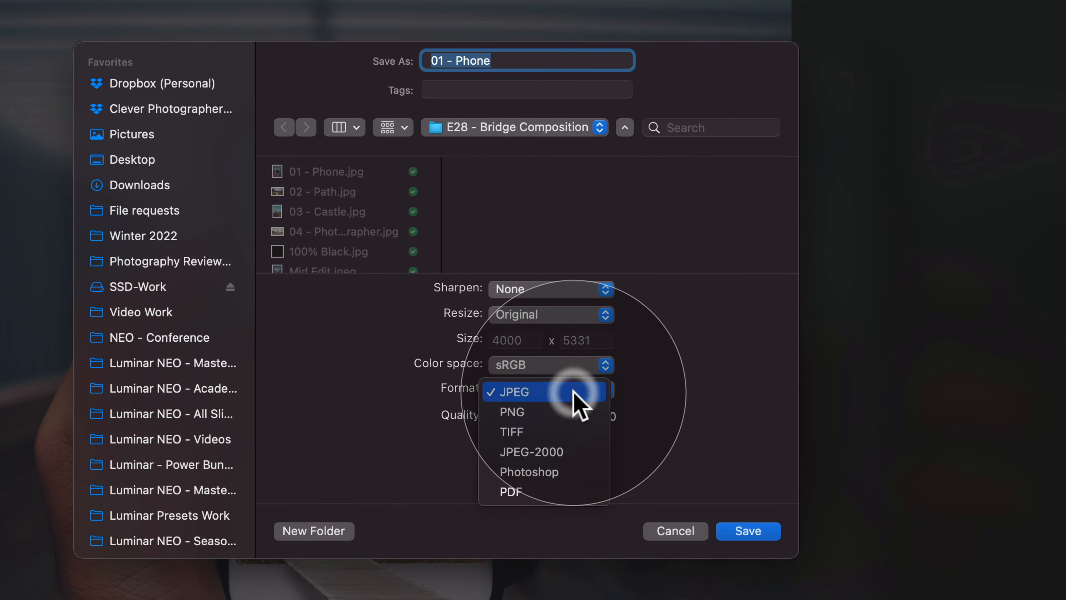
pyautogui.click(572, 433)
pyautogui.click(548, 443)
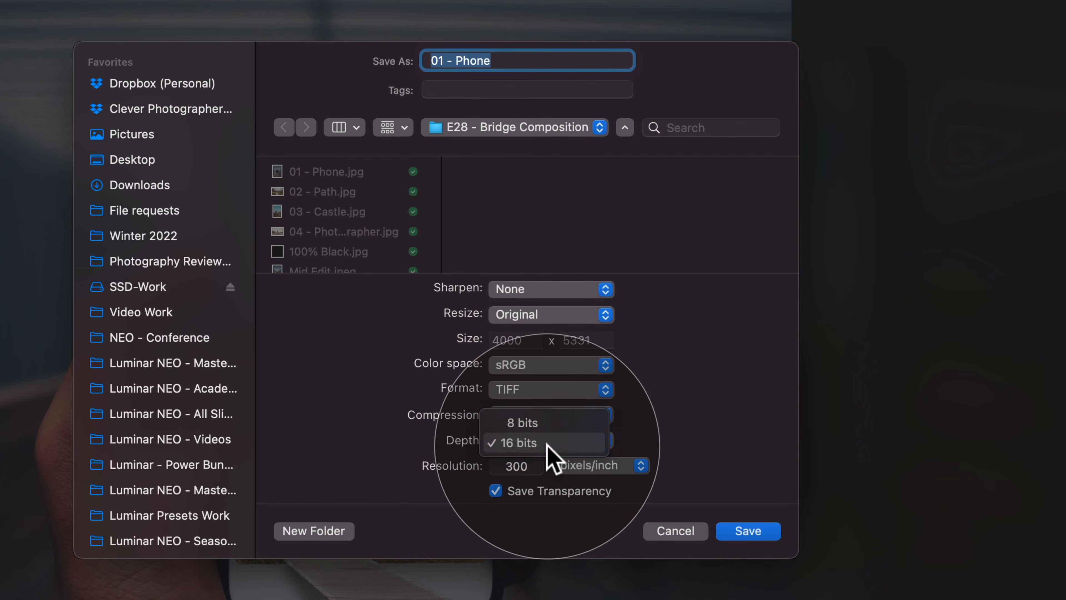
pyautogui.click(548, 444)
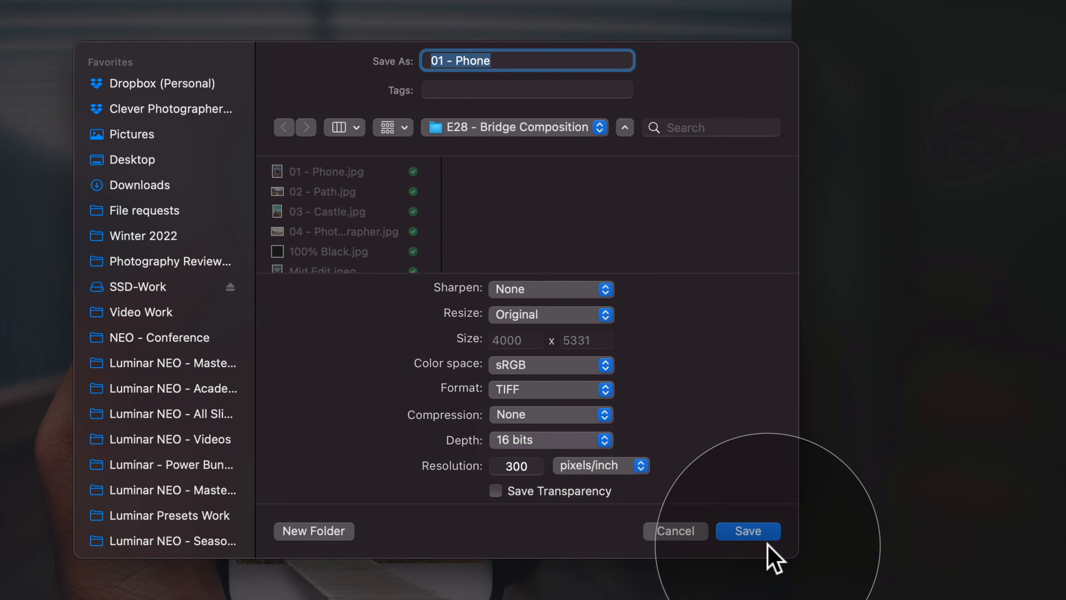
pyautogui.click(761, 534)
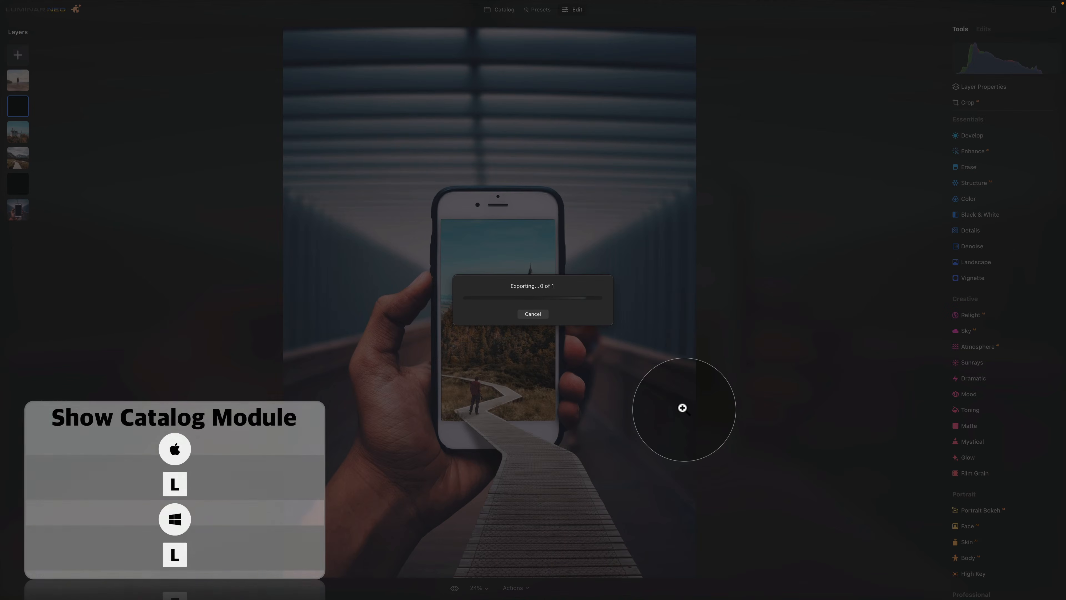
# Open the exported 01 - Phone.tiff from the catalog for editing
pyautogui.press('super+l')
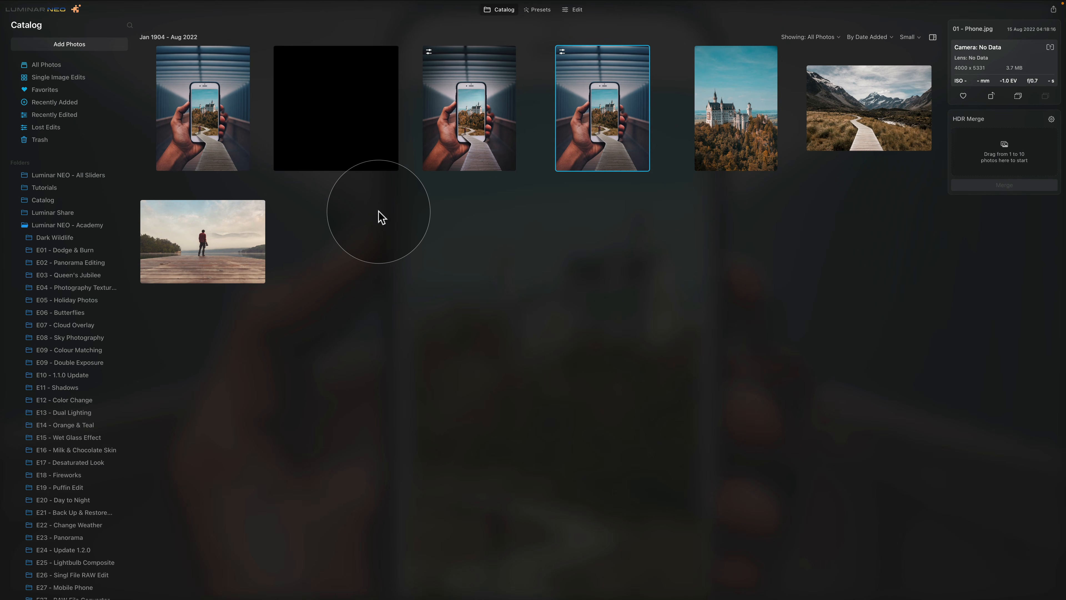
pyautogui.click(201, 110)
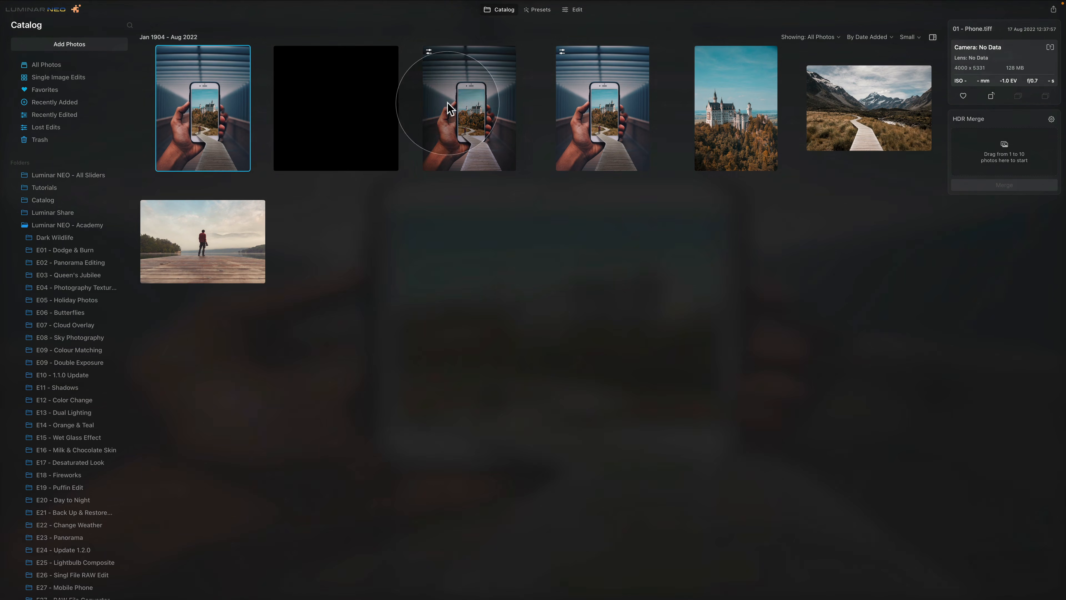
pyautogui.click(581, 10)
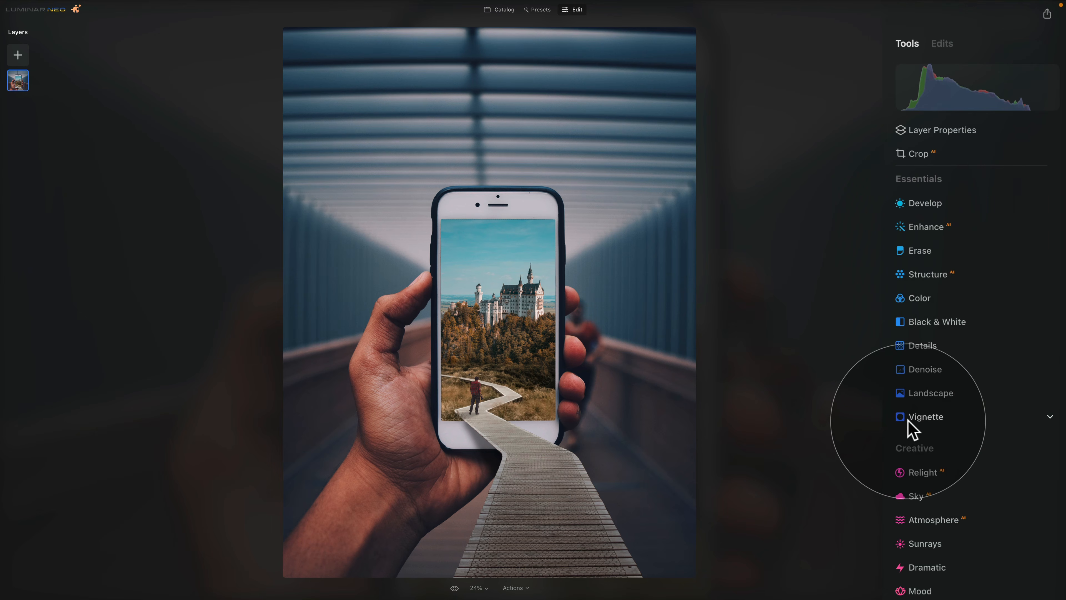
# Add a vignette with amount -70 and centre it on the trees below the castle on the phone screen
pyautogui.click(933, 418)
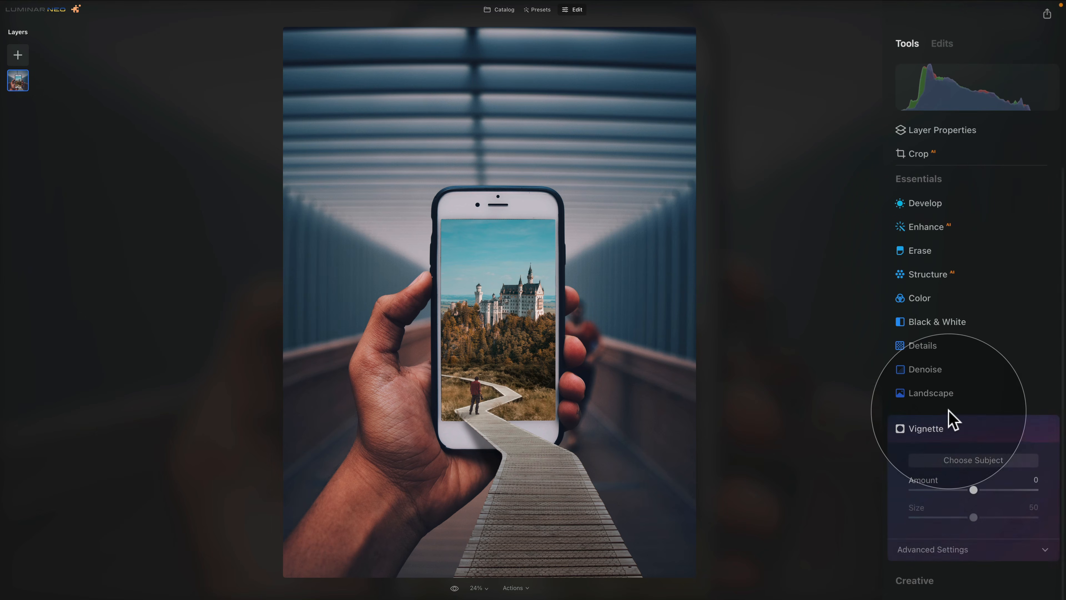
pyautogui.moveTo(973, 490); pyautogui.dragTo(927, 490)
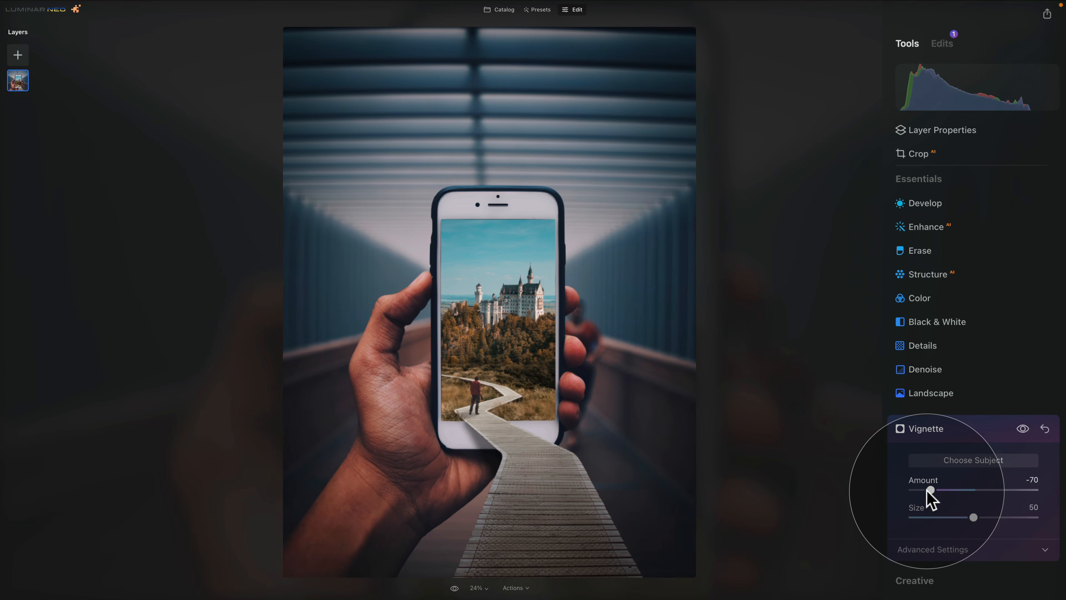
pyautogui.scroll(-5, 926, 490)
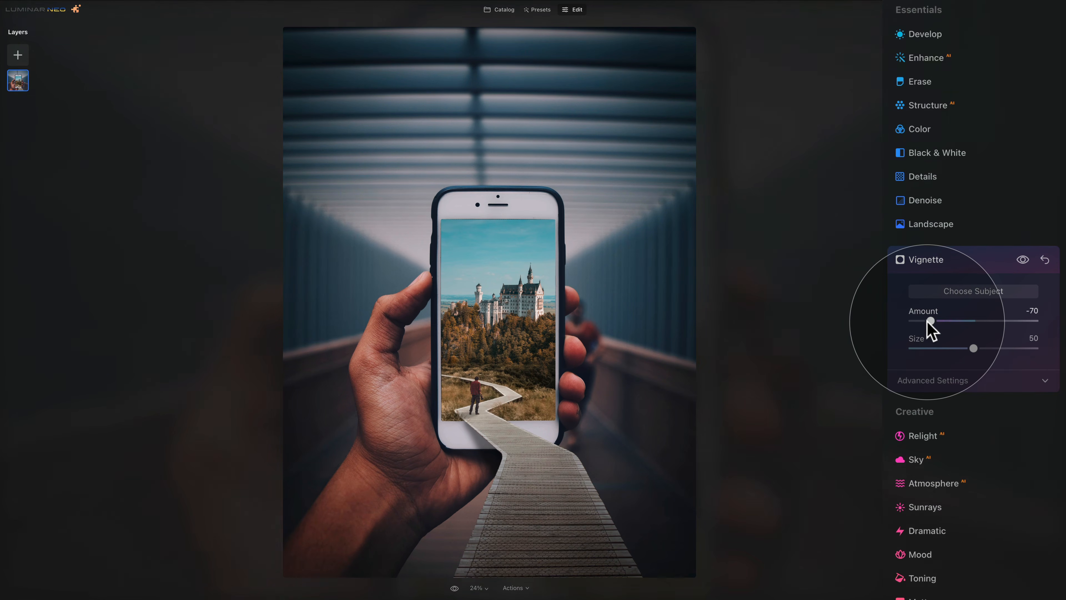
pyautogui.click(959, 292)
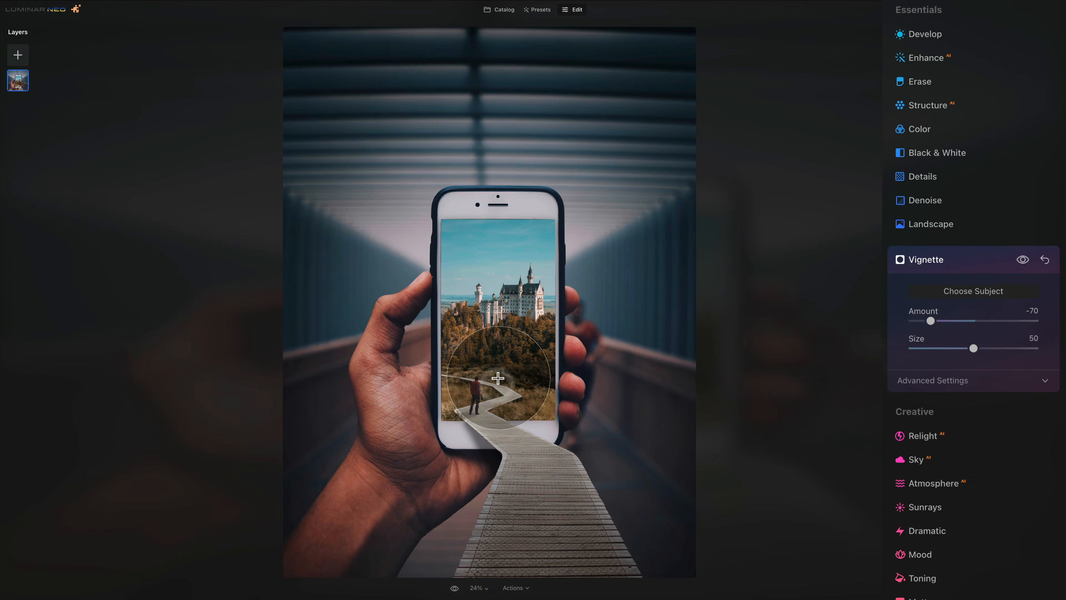
pyautogui.click(496, 343)
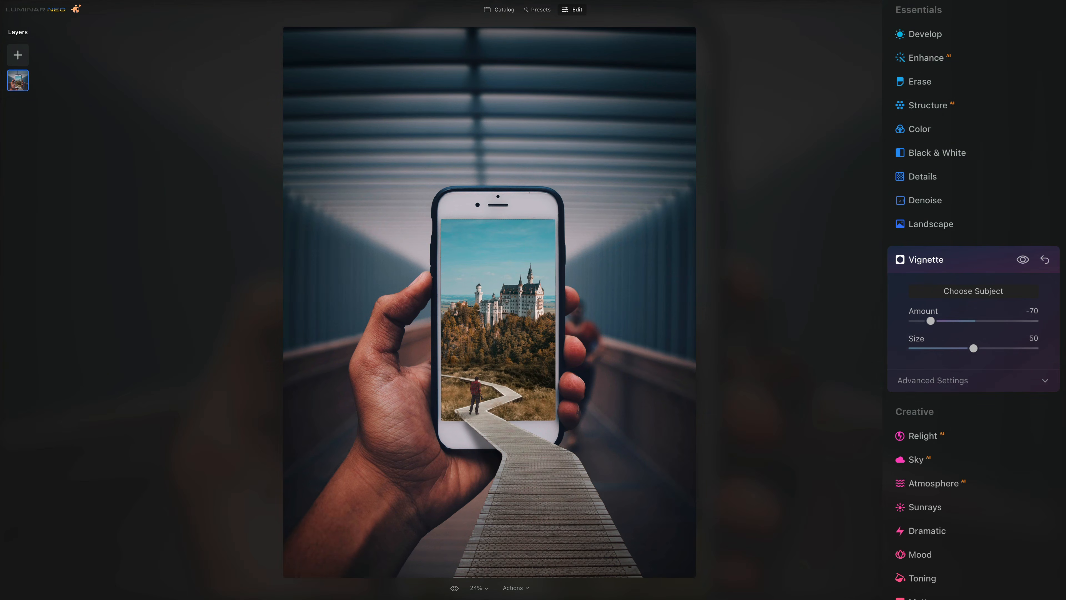
pyautogui.click(976, 269)
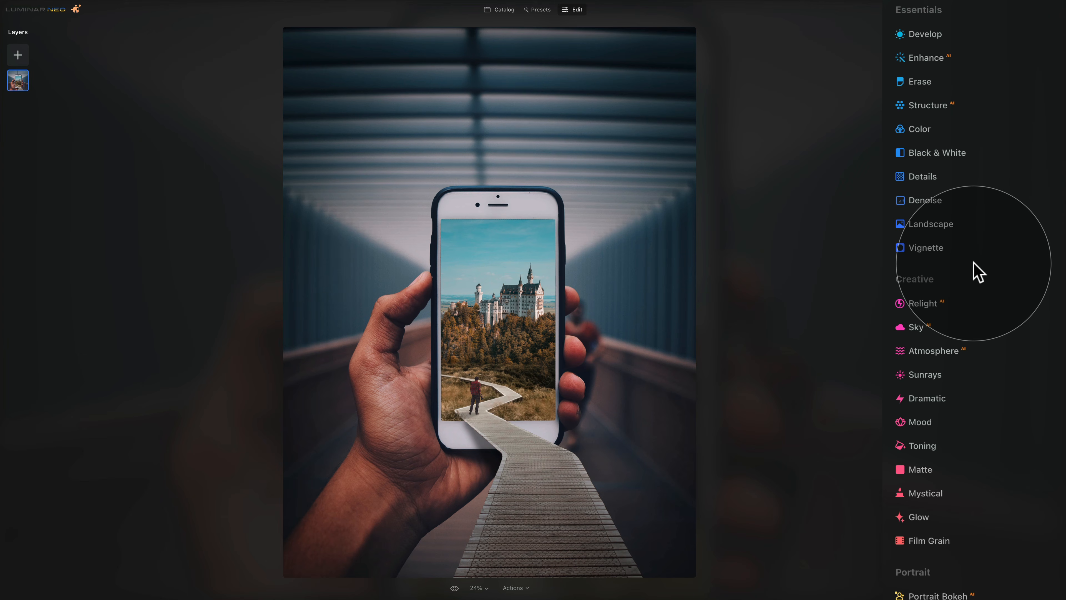
# Apply the Mystical effect to the flattened composite with an amount of 20
pyautogui.click(941, 494)
pyautogui.moveTo(916, 440); pyautogui.dragTo(938, 439)
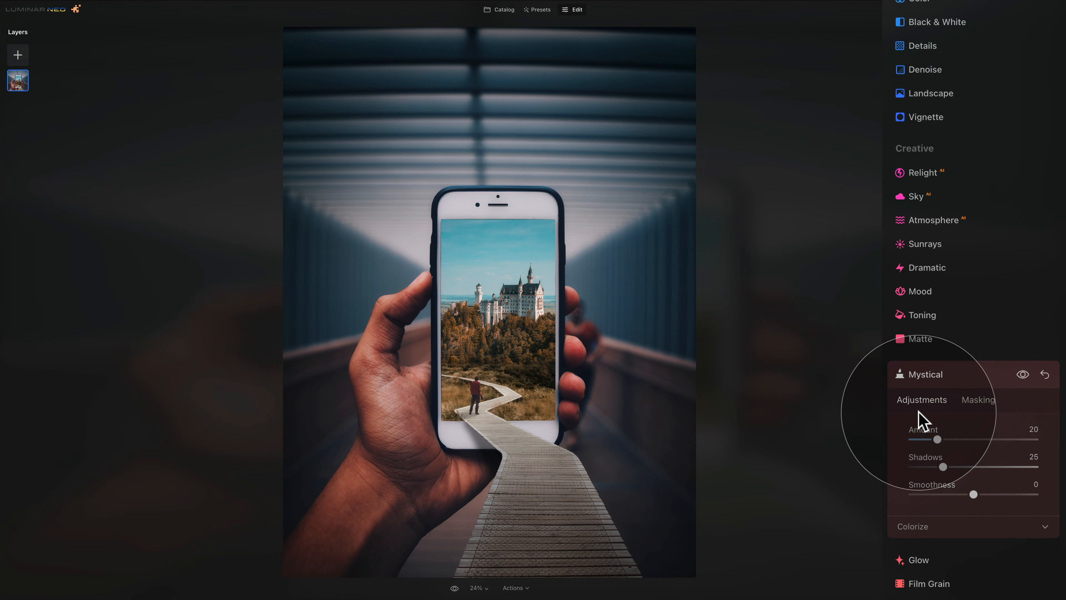
# Apply the Matte effect with amount 14 and fade 4, and compare the image before and after the edits
pyautogui.click(921, 339)
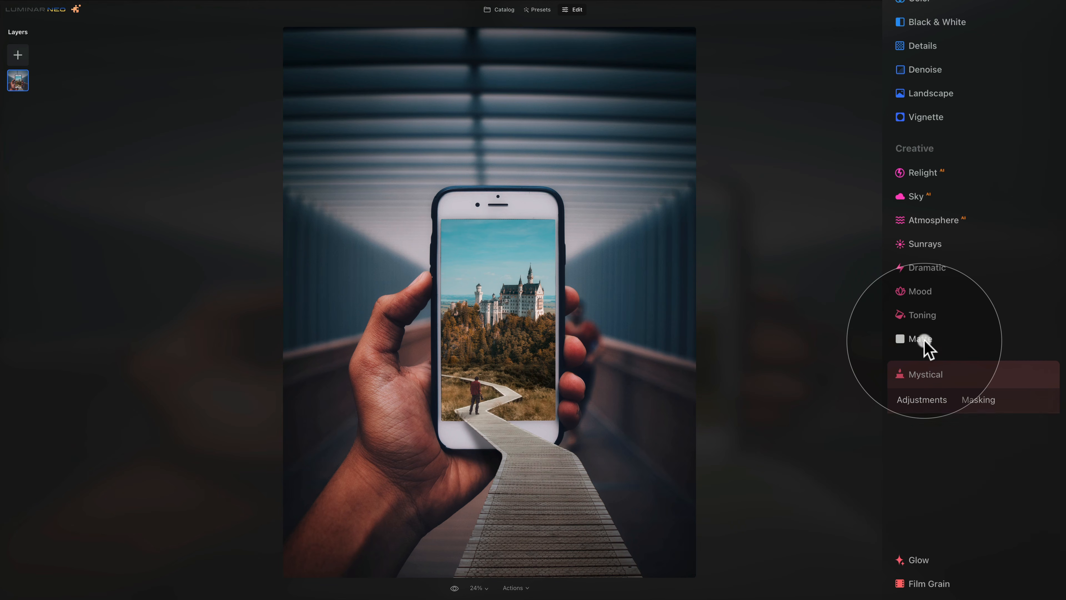
pyautogui.click(916, 415)
pyautogui.moveTo(918, 414); pyautogui.dragTo(918, 442)
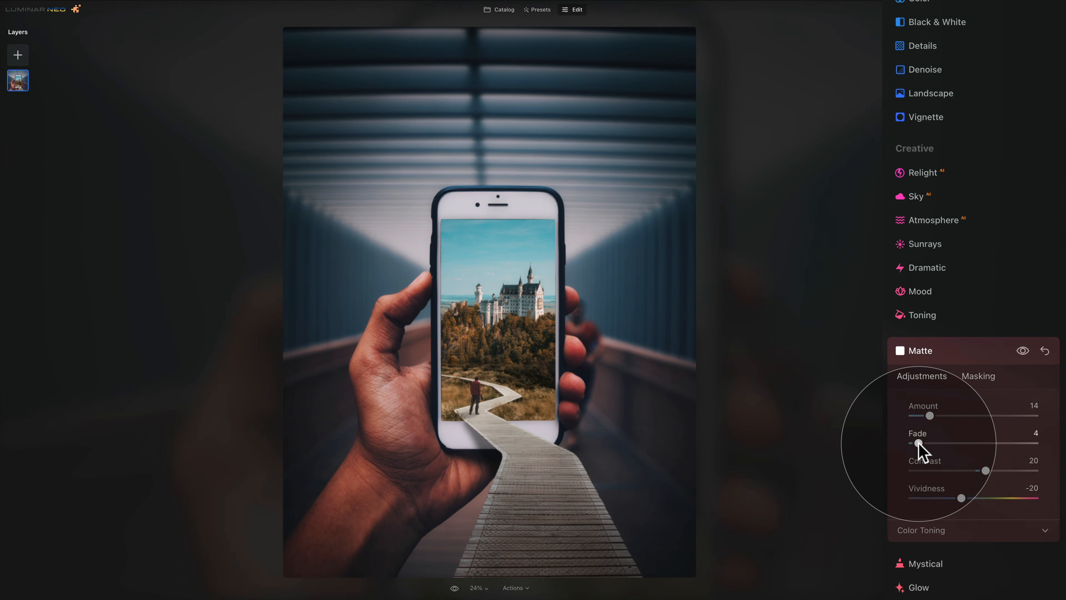
pyautogui.click(946, 355)
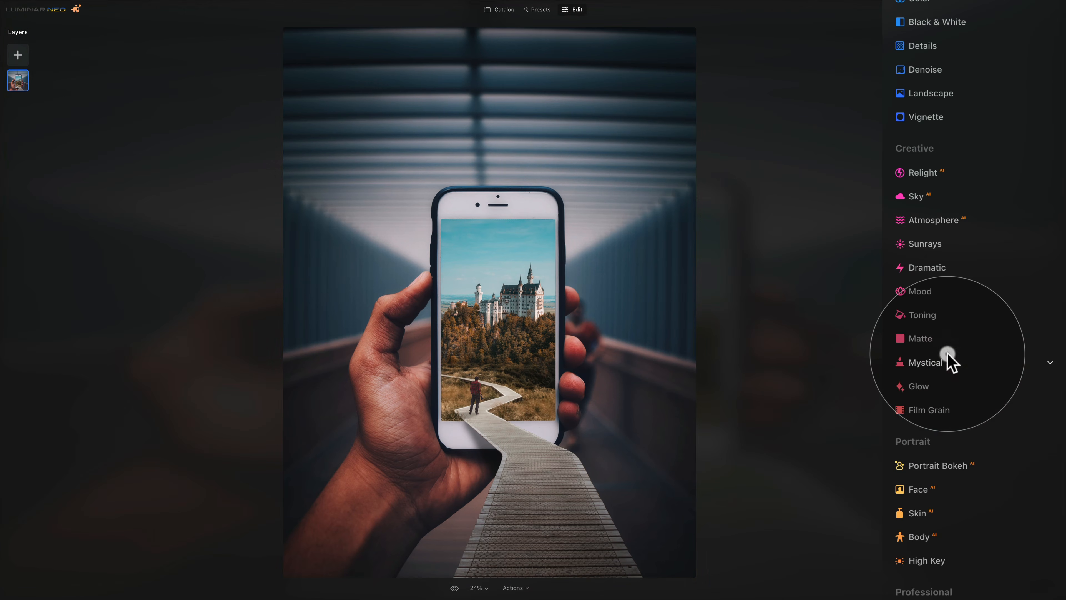
pyautogui.click(456, 589)
pyautogui.click(457, 589)
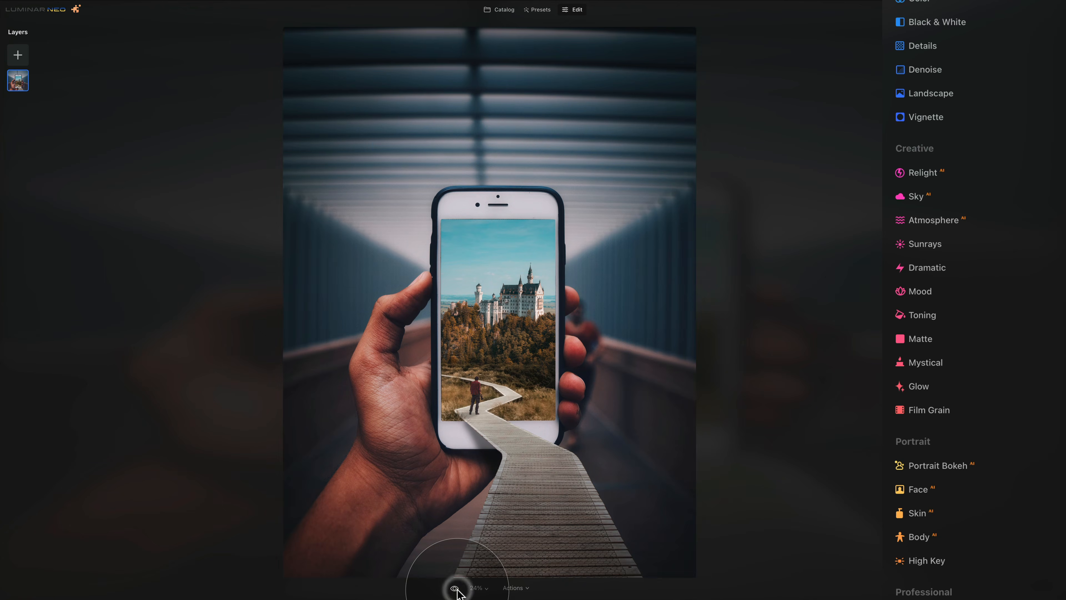